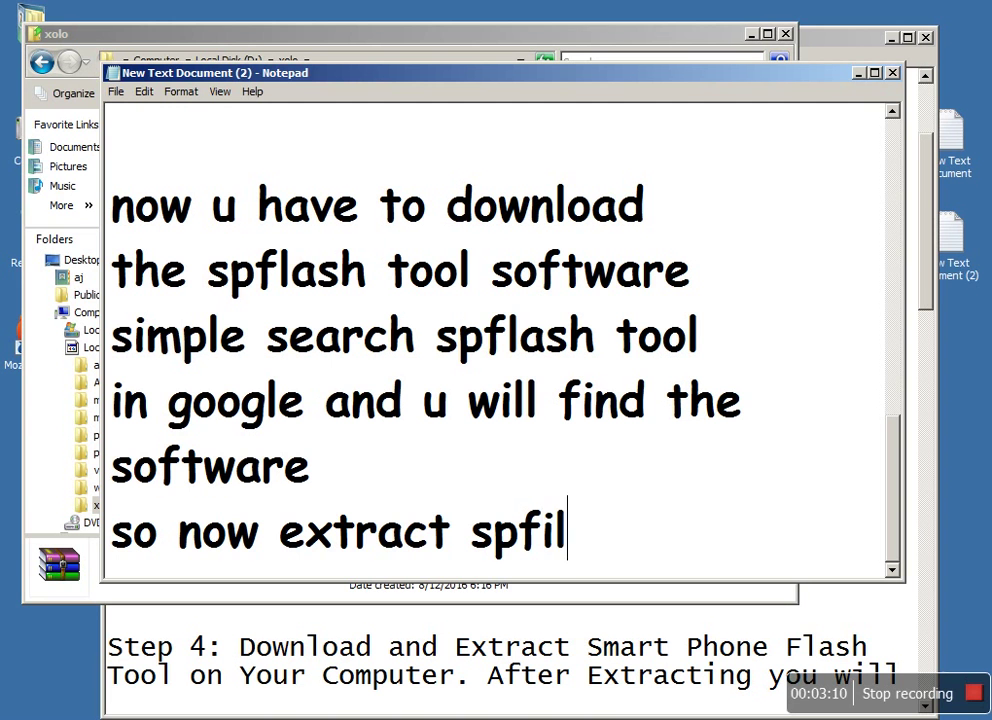
# Complete the last line of the note in New Text Document (2) to read "so now extract spflash tool"
pyautogui.press('BackSpace')
pyautogui.press('BackSpace')
pyautogui.press('BackSpace')
pyautogui.press('BackSpace')
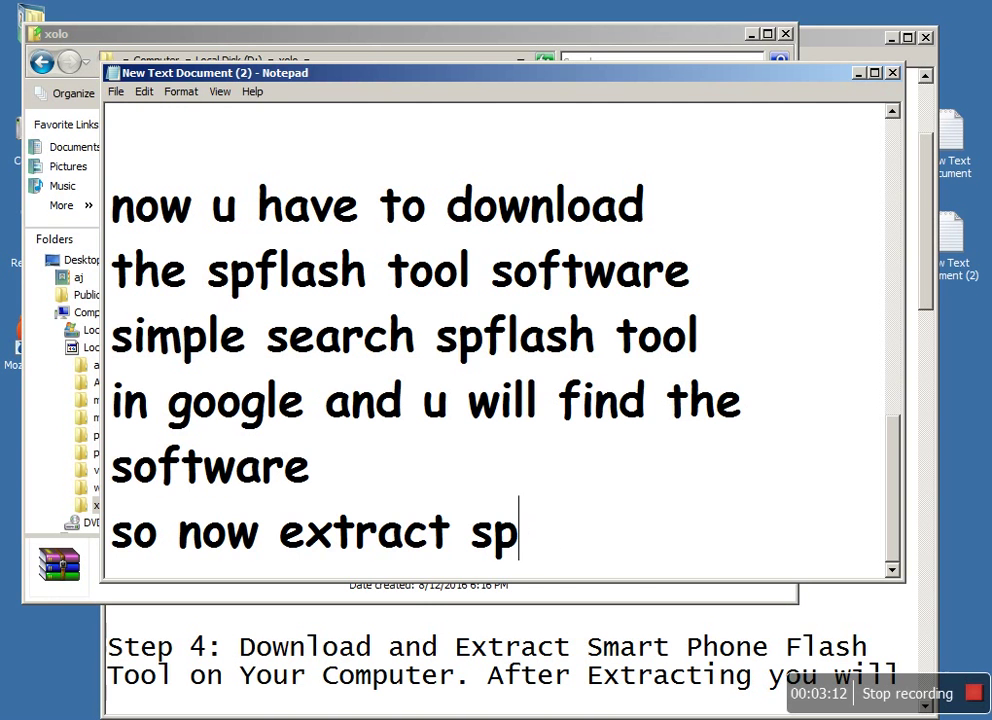
pyautogui.click(90, 595)
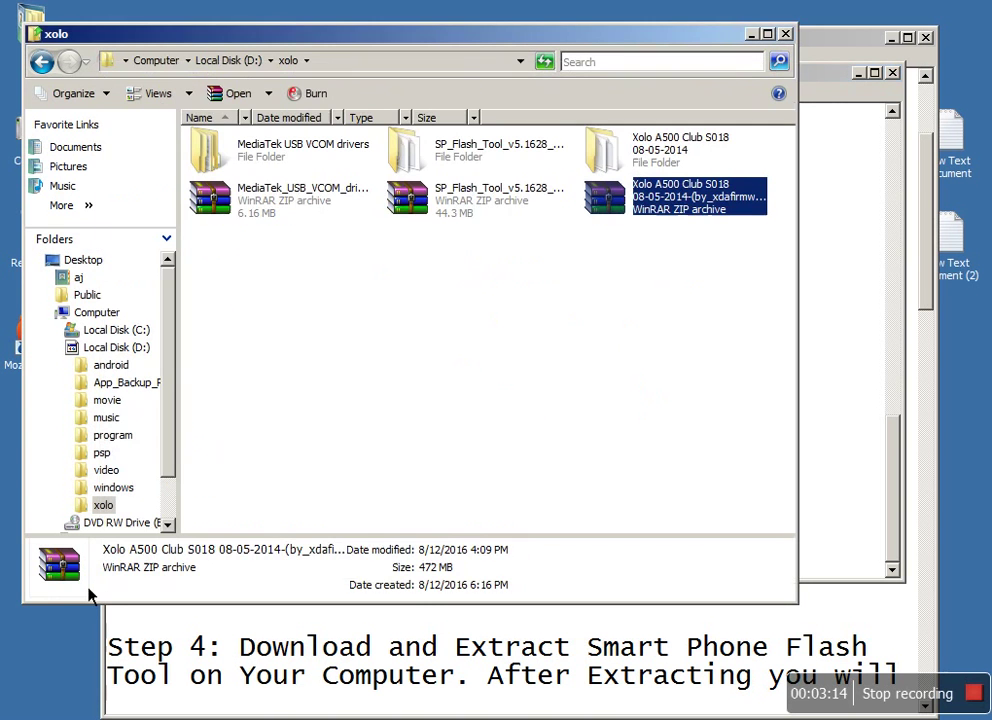
pyautogui.hotkey('alt', 'Tab')
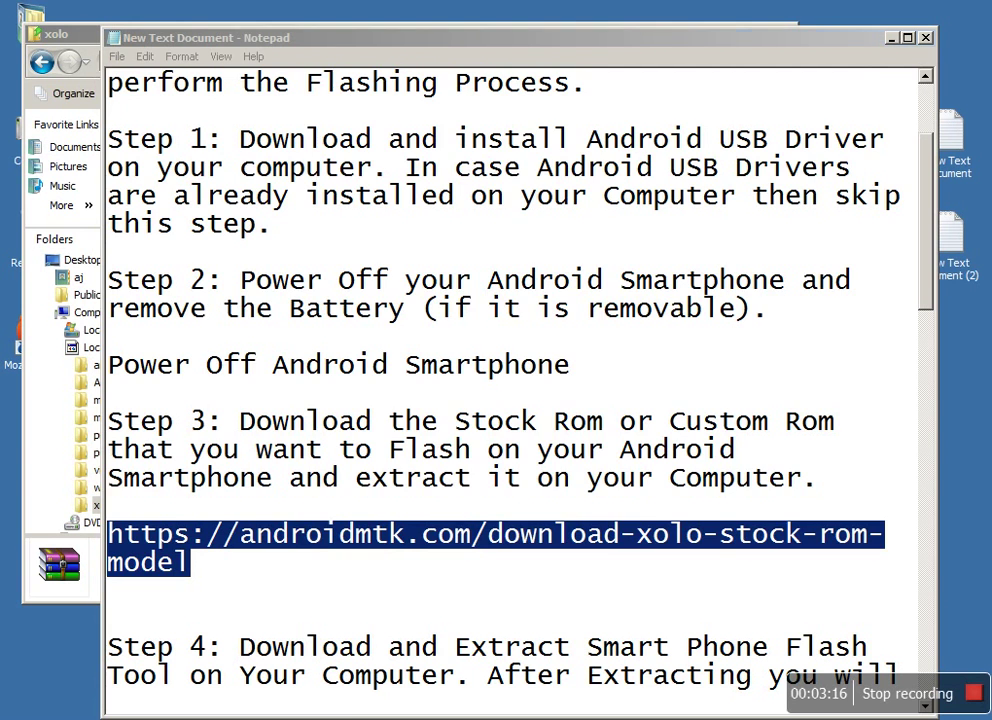
pyautogui.hotkey('alt', 'Tab')
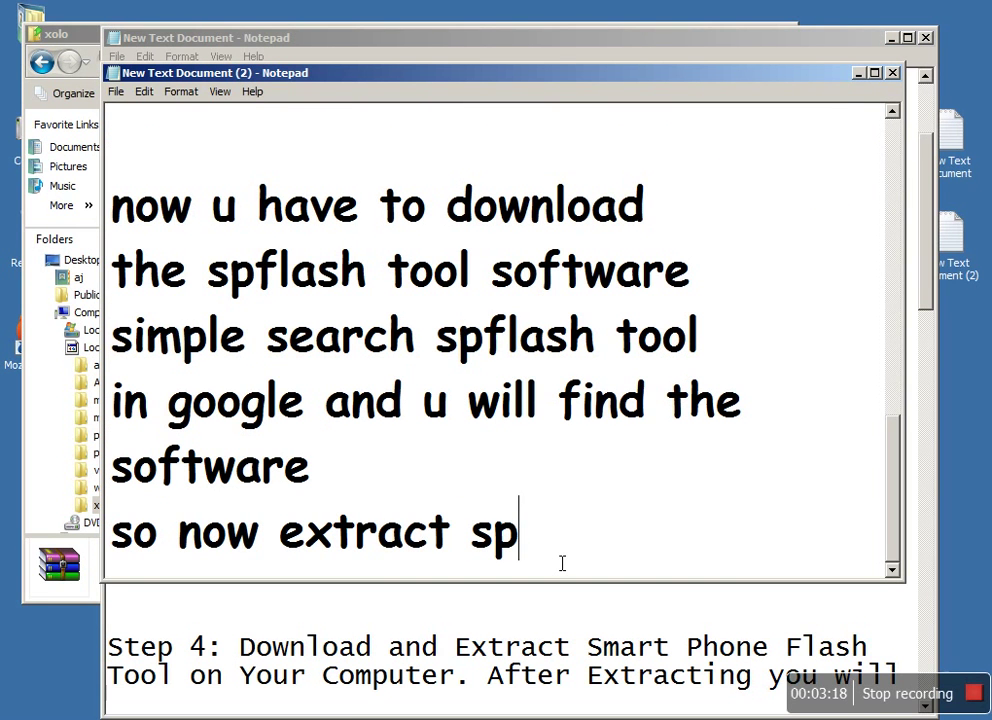
pyautogui.write('flash tool')
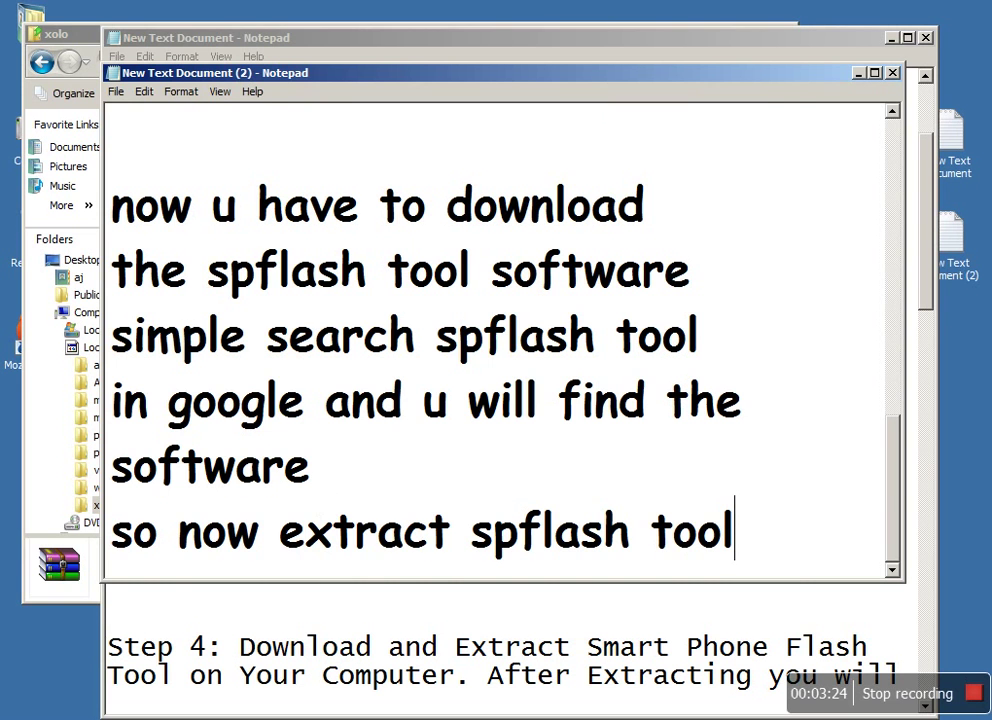
# Select the SP_Flash_Tool_v5.1628_Win ZIP archive in the xolo folder and bring up its available commands
pyautogui.hotkey('alt', 'Tab')
pyautogui.click(470, 196)
pyautogui.rightClick(472, 194)
pyautogui.click(536, 255)
pyautogui.click(459, 401)
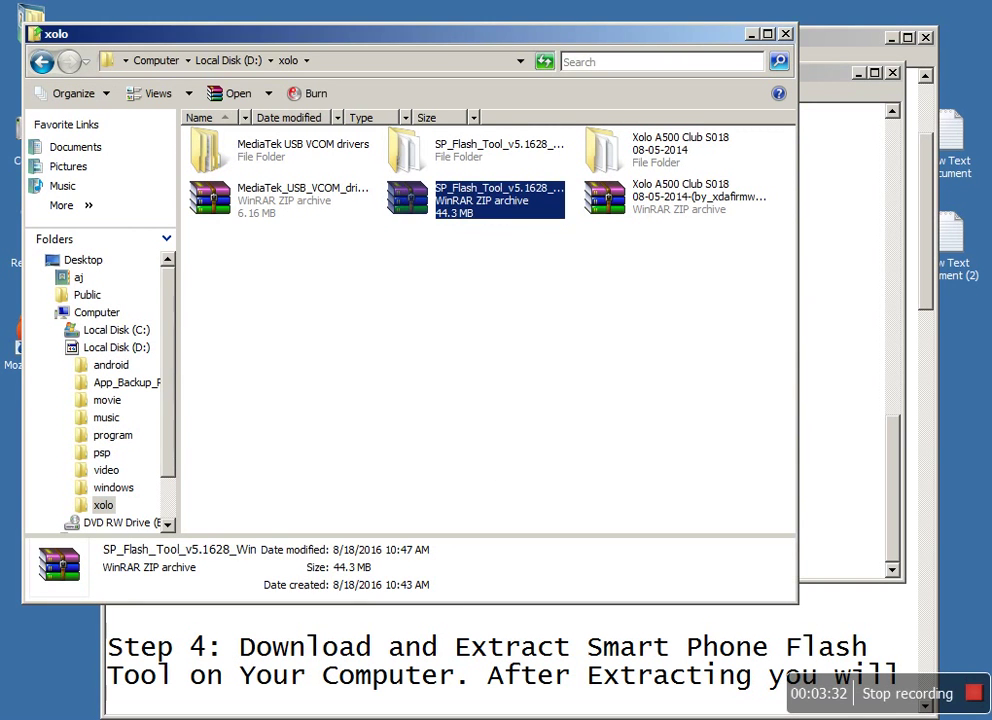
# Close the New Text Document file with the step-by-step flashing guide without saving its changes
pyautogui.hotkey('alt', 'Tab')
pyautogui.hotkey('alt', 'Tab')
pyautogui.rightClick(510, 715)
pyautogui.click(530, 704)
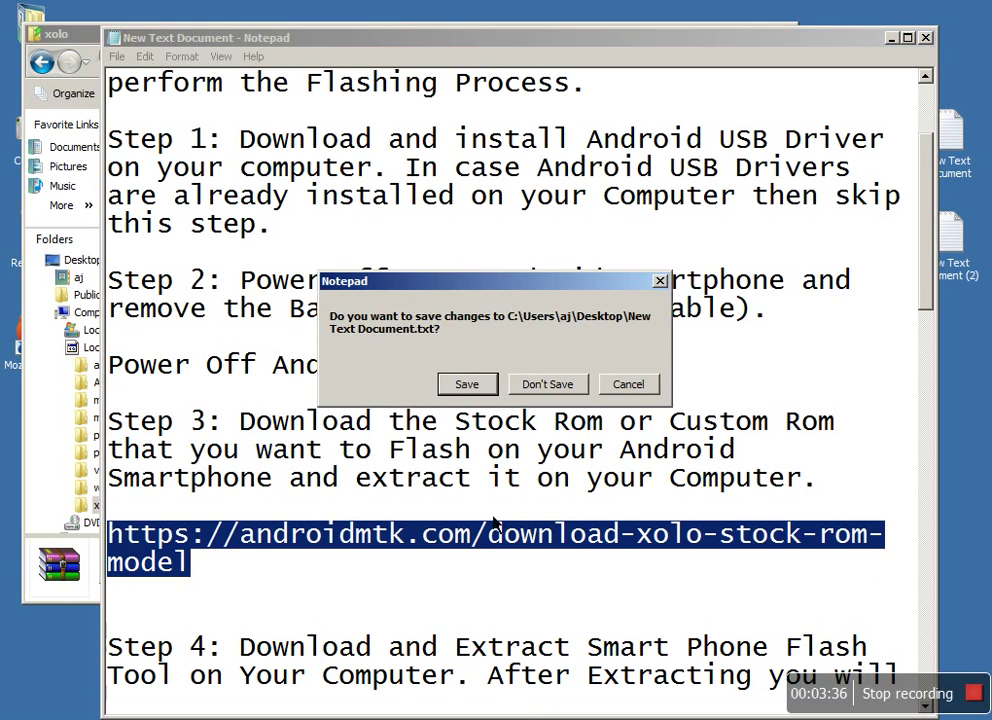
pyautogui.click(550, 385)
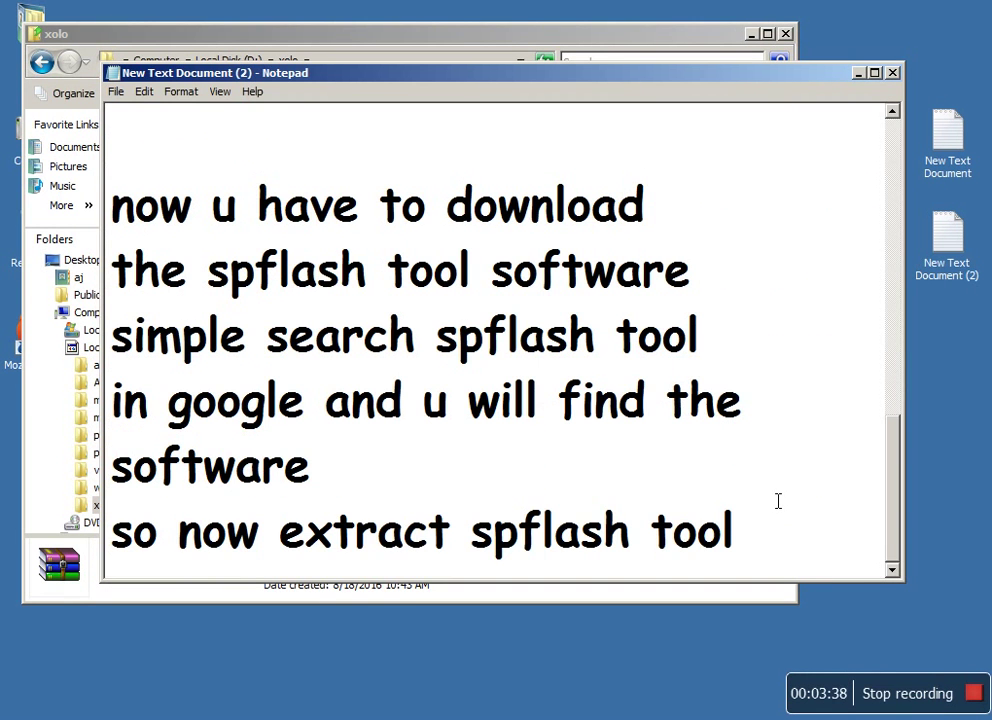
# Replace the entire text of New Text Document (2) with "so now open spflash tool"
pyautogui.hotkey('ctrl', 'a')
pyautogui.write('so ')
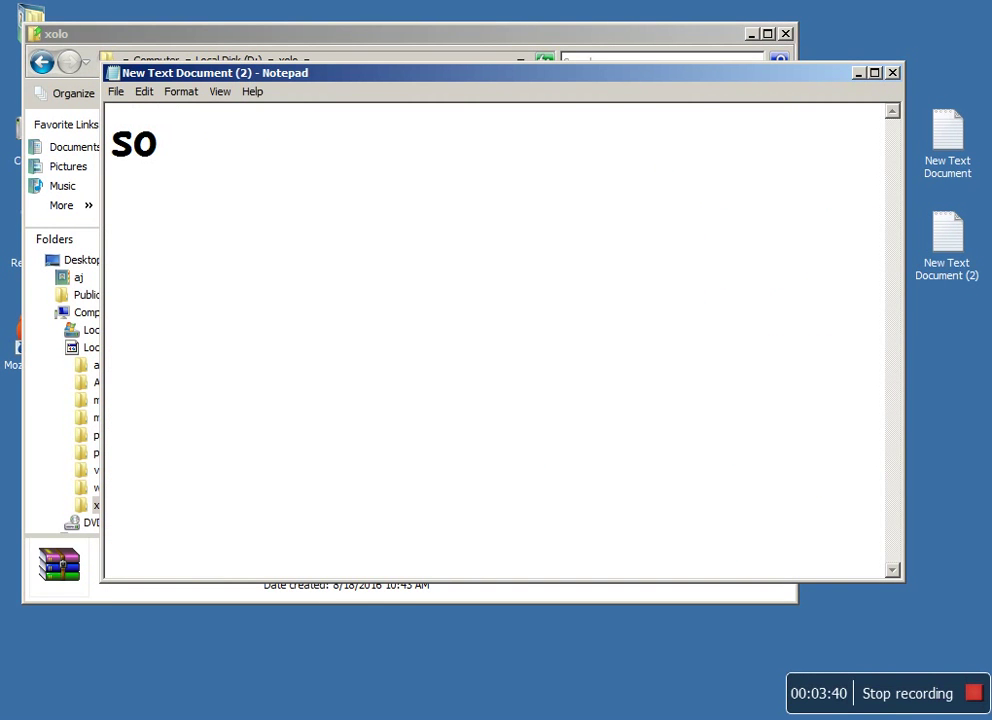
pyautogui.write('now open spflash tool')
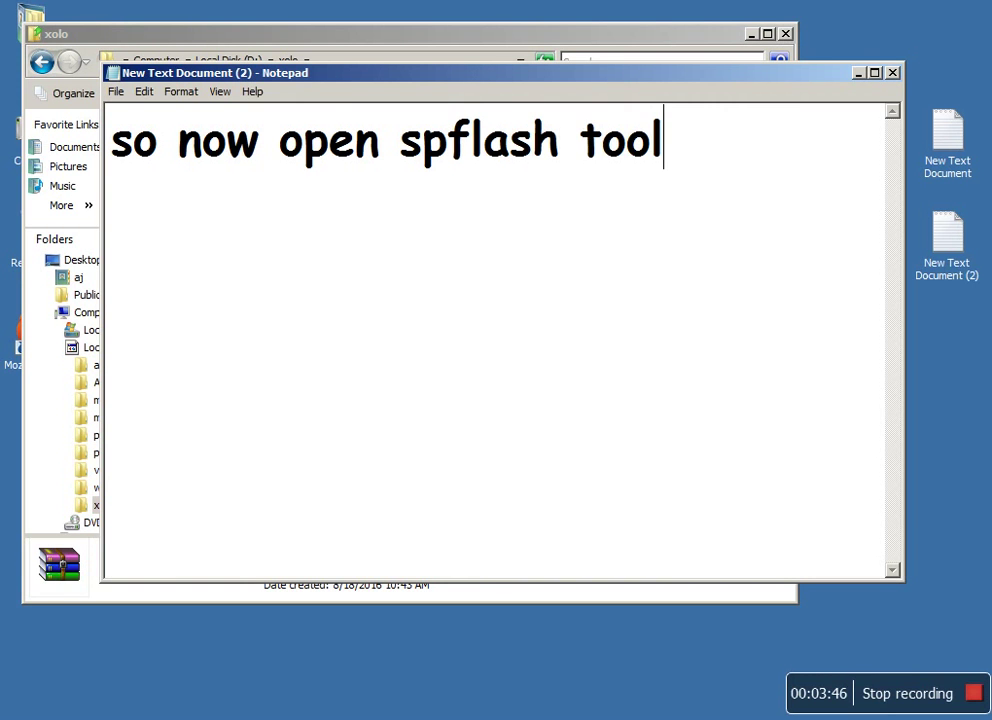
# Launch flash_tool from the SP_Flash_Tool_v5.1628_Win folder, minimize the folder window and move the flash tool window fully into view
pyautogui.click(343, 40)
pyautogui.doubleClick(414, 152)
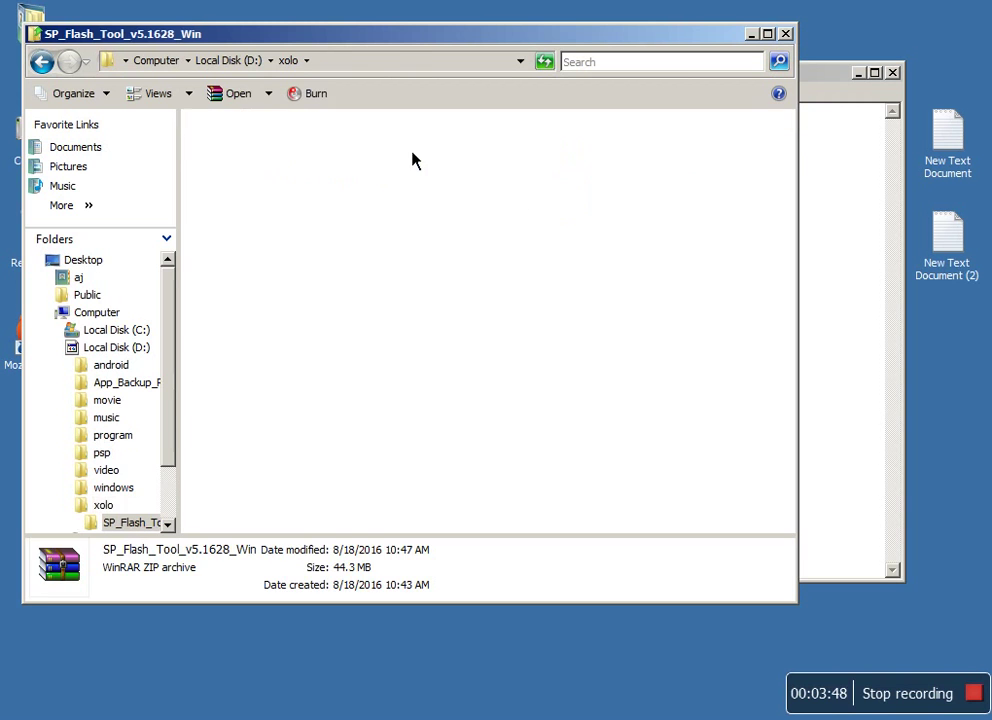
pyautogui.click(280, 404)
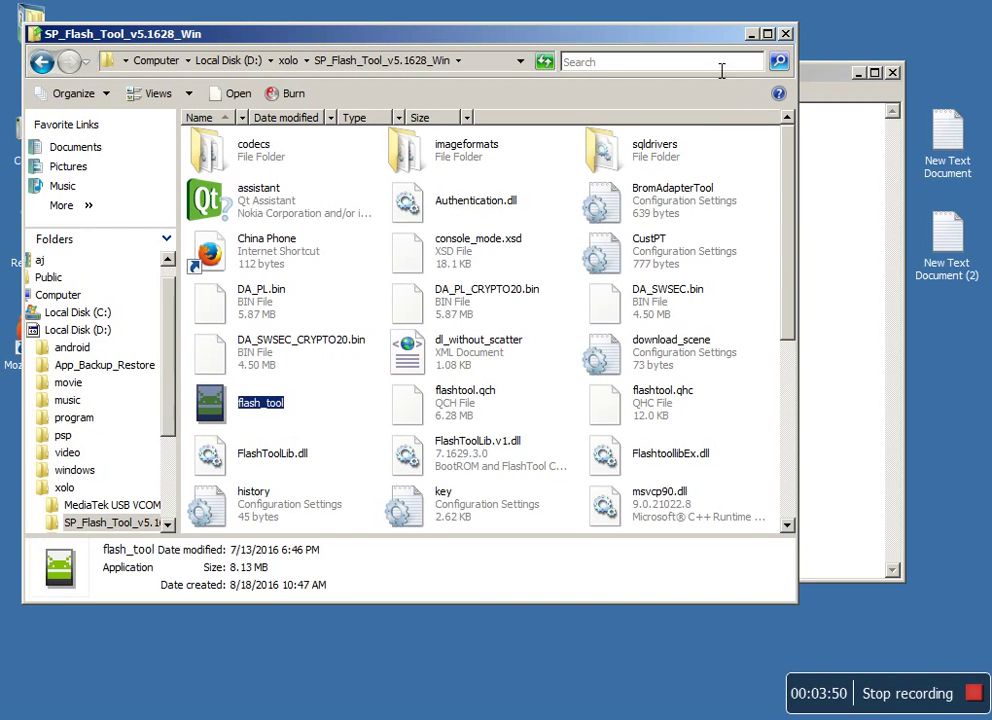
pyautogui.click(753, 36)
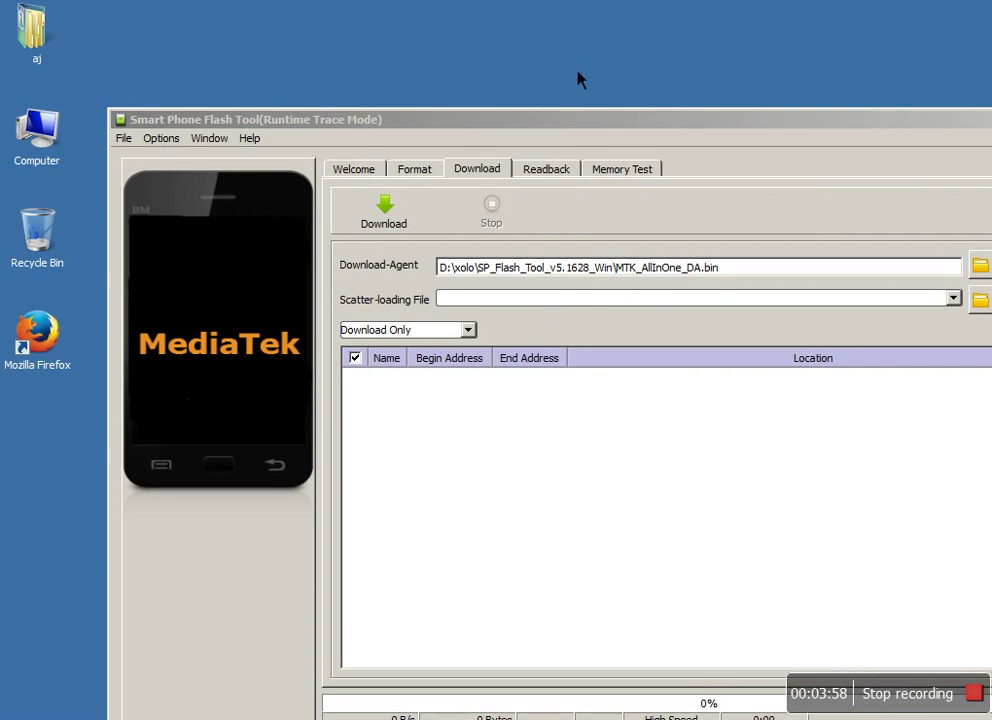
pyautogui.moveTo(545, 116); pyautogui.dragTo(386, 0)
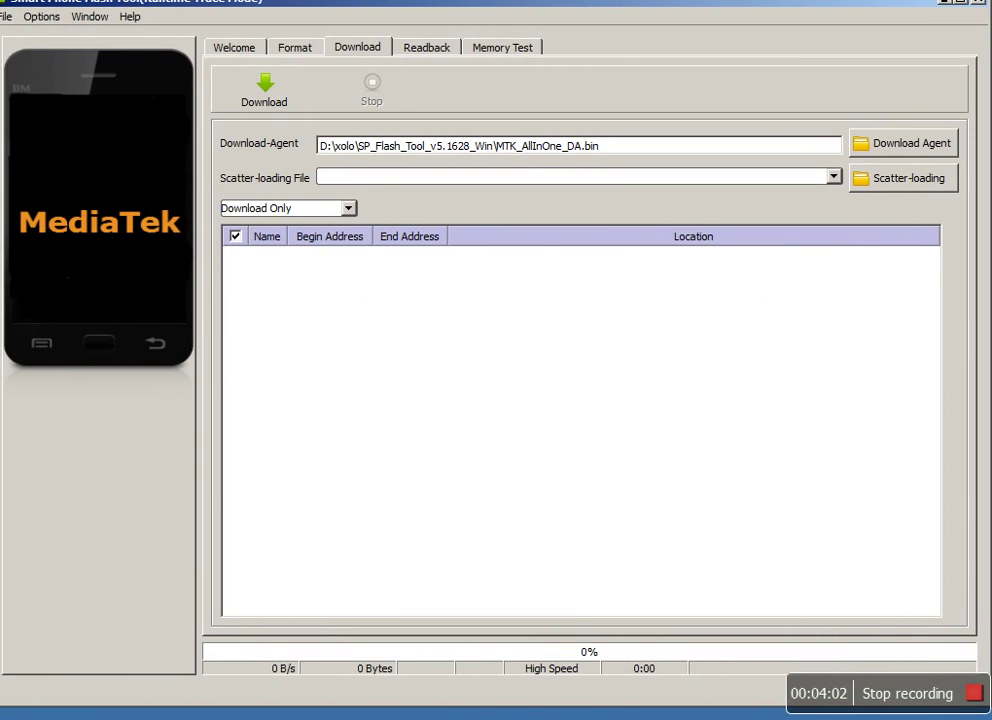
# Replace the note text with "click on download tab" and return to the flash tool's Download page
pyautogui.hotkey('alt', 'Tab')
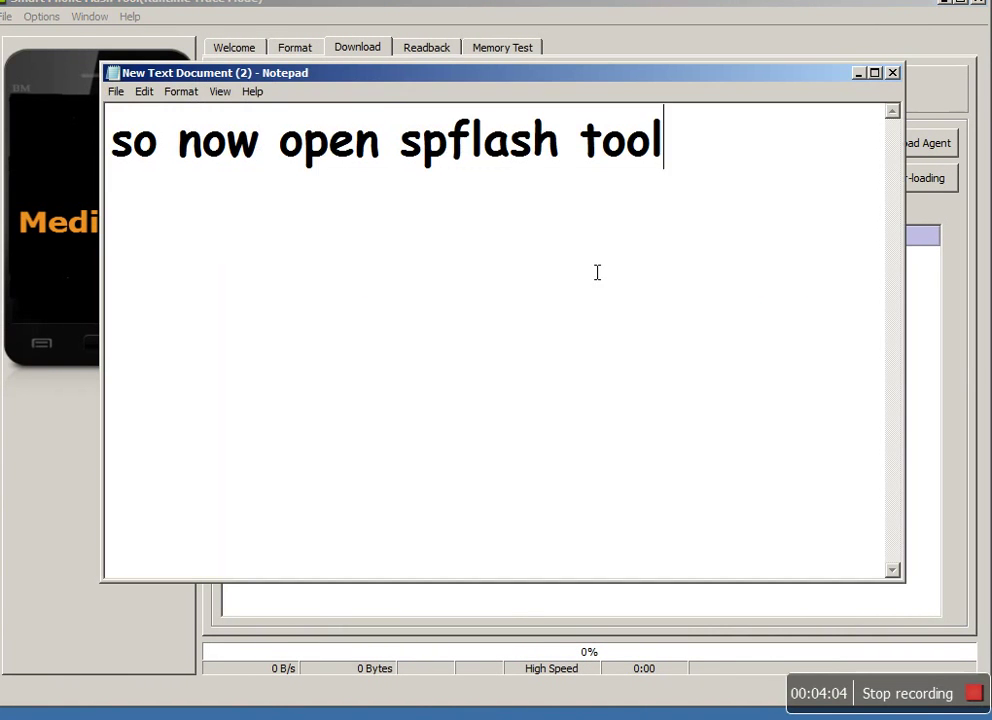
pyautogui.hotkey('ctrl', 'a')
pyautogui.write('click on do')
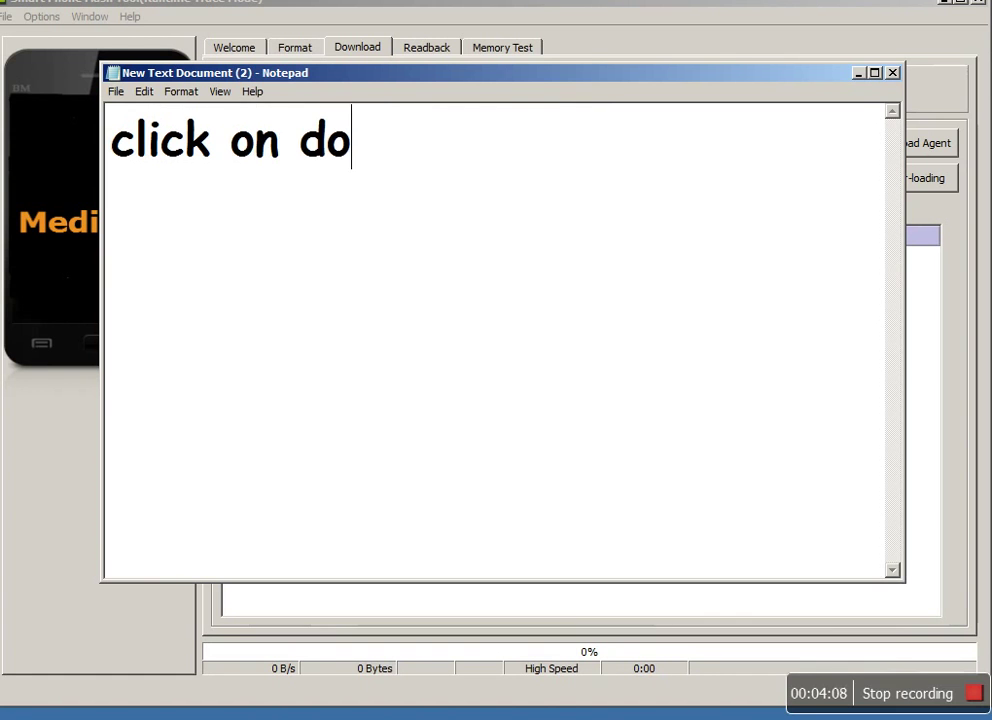
pyautogui.write('wnload tab')
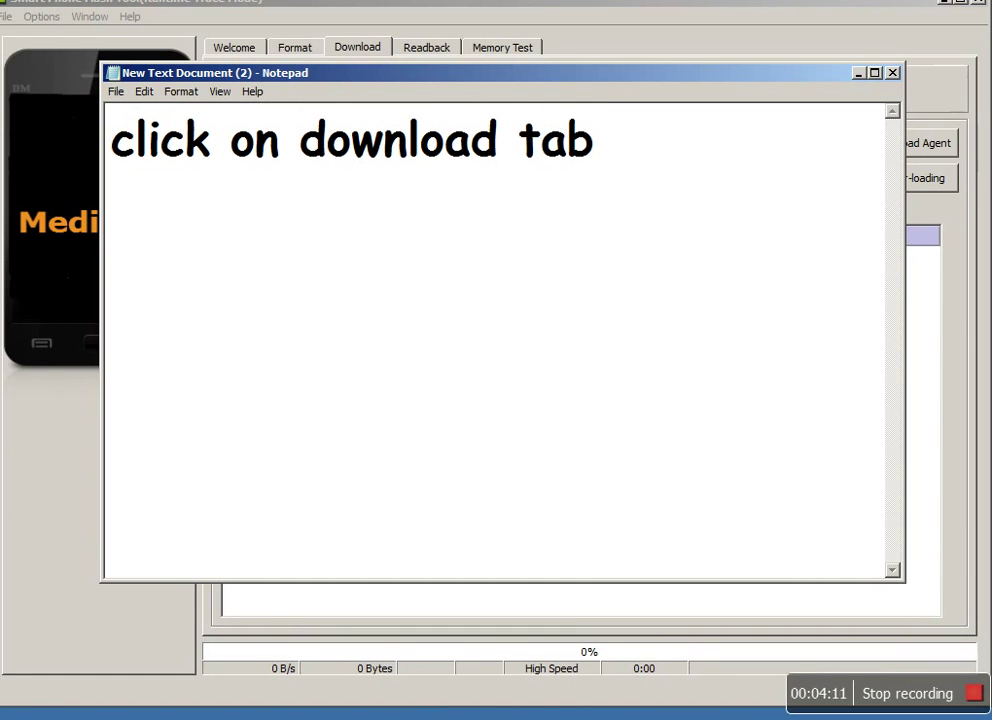
pyautogui.hotkey('alt', 'Tab')
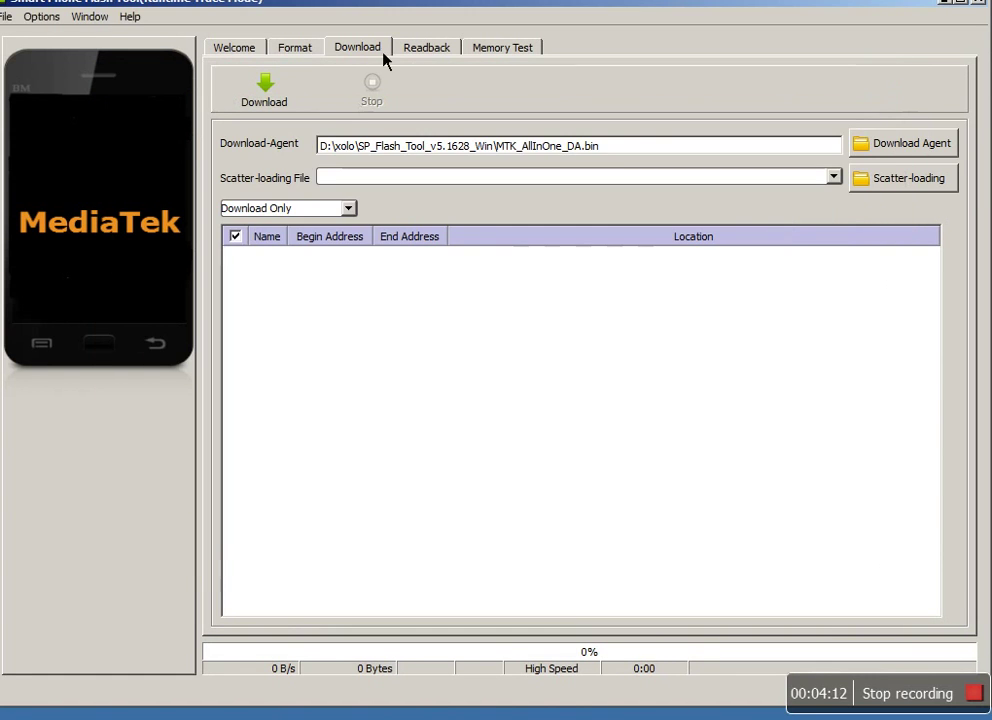
# Switch to Notepad and replace the note text with "now click on scatter loading button"
pyautogui.hotkey('alt', 'Tab')
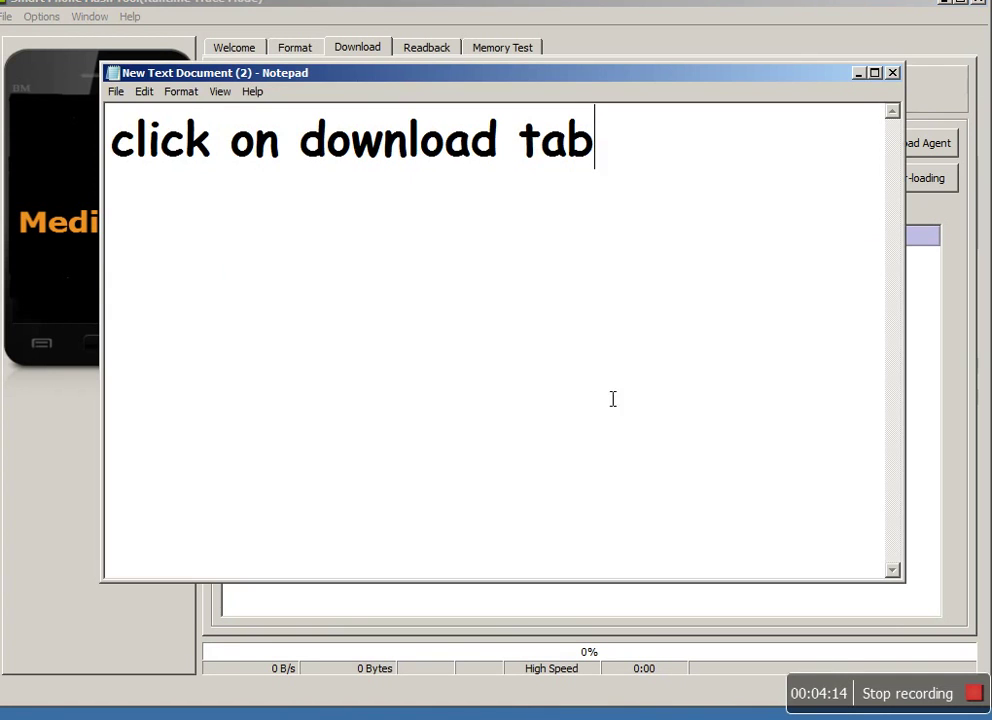
pyautogui.hotkey('ctrl', 'a')
pyautogui.write('now clia')
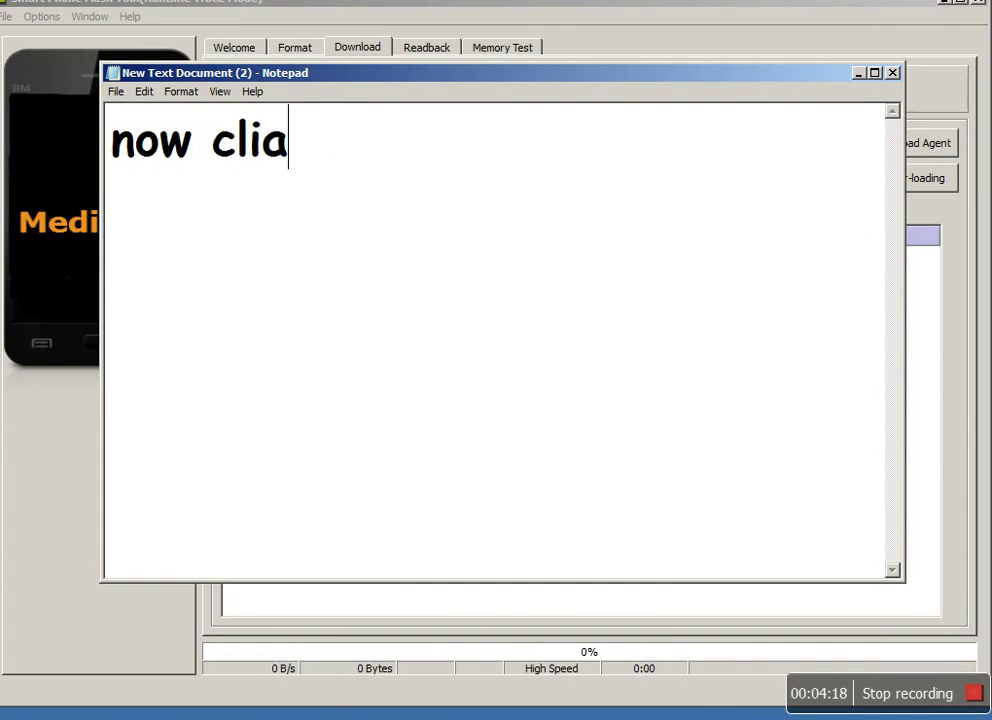
pyautogui.write('ck')
pyautogui.press('BackSpace')
pyautogui.press('BackSpace')
pyautogui.press('BackSpace')
pyautogui.press('BackSpace')
pyautogui.write('ck on s')
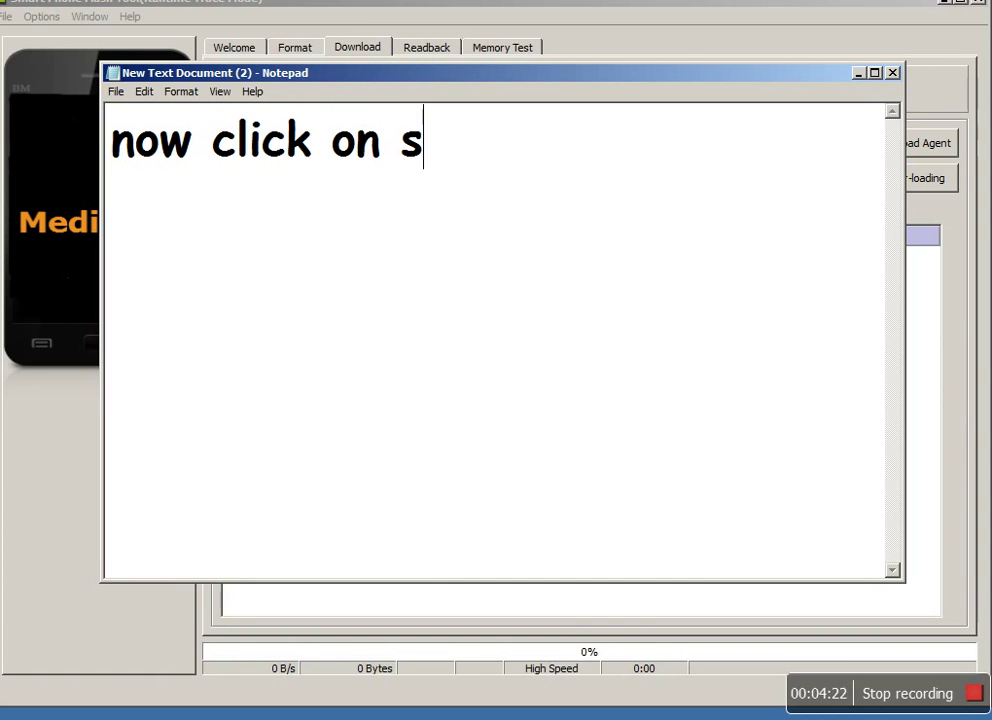
pyautogui.write('catter')
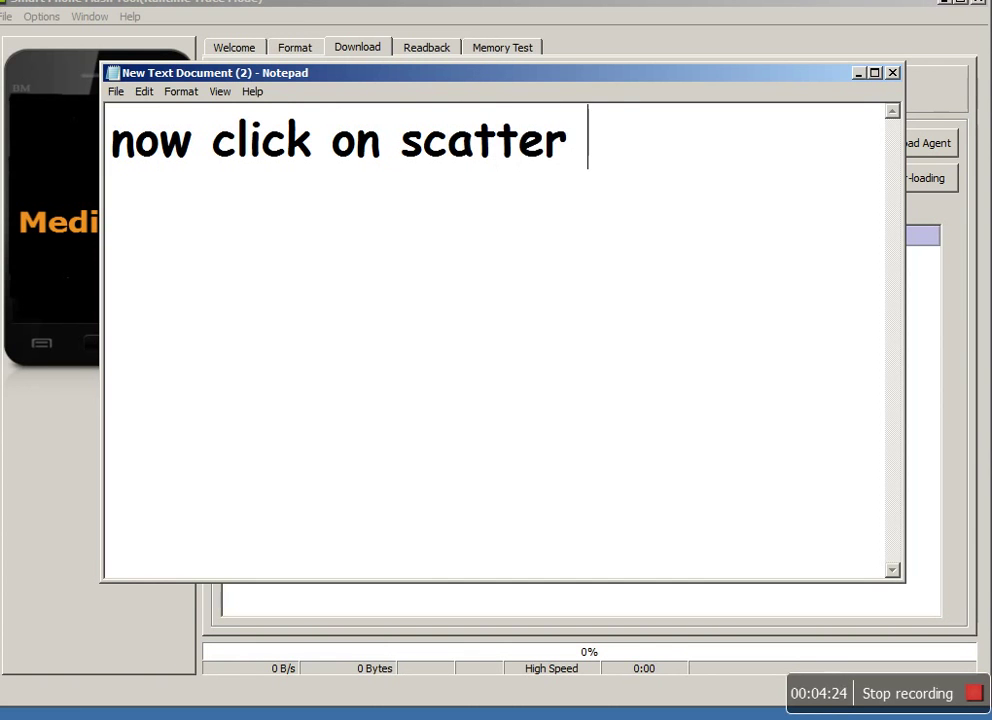
pyautogui.write(' loadin')
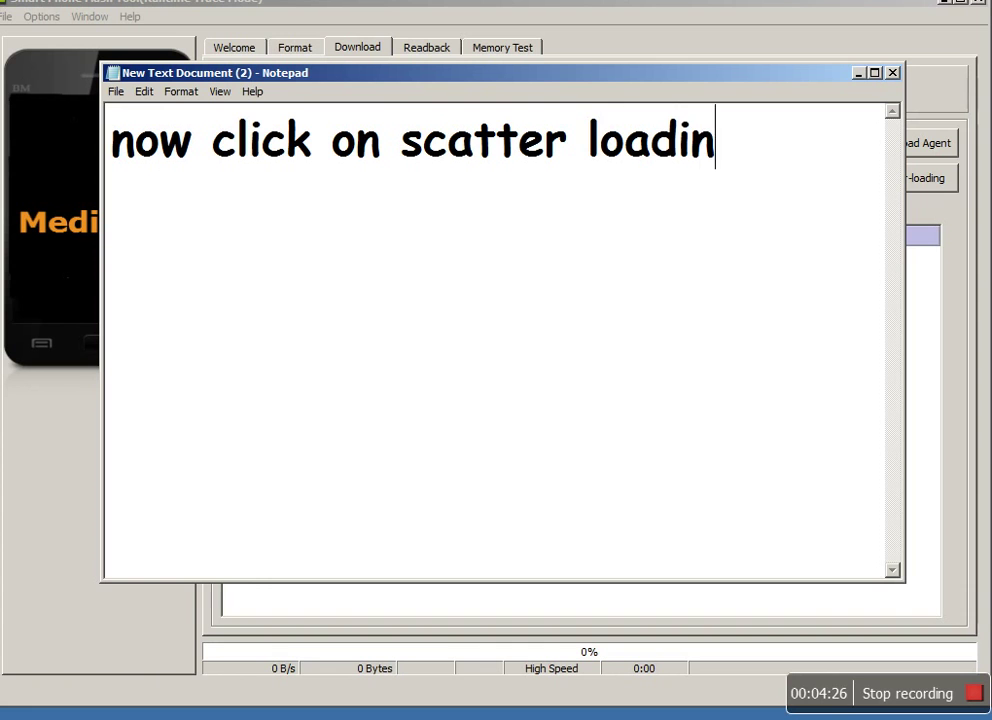
pyautogui.write('g button and')
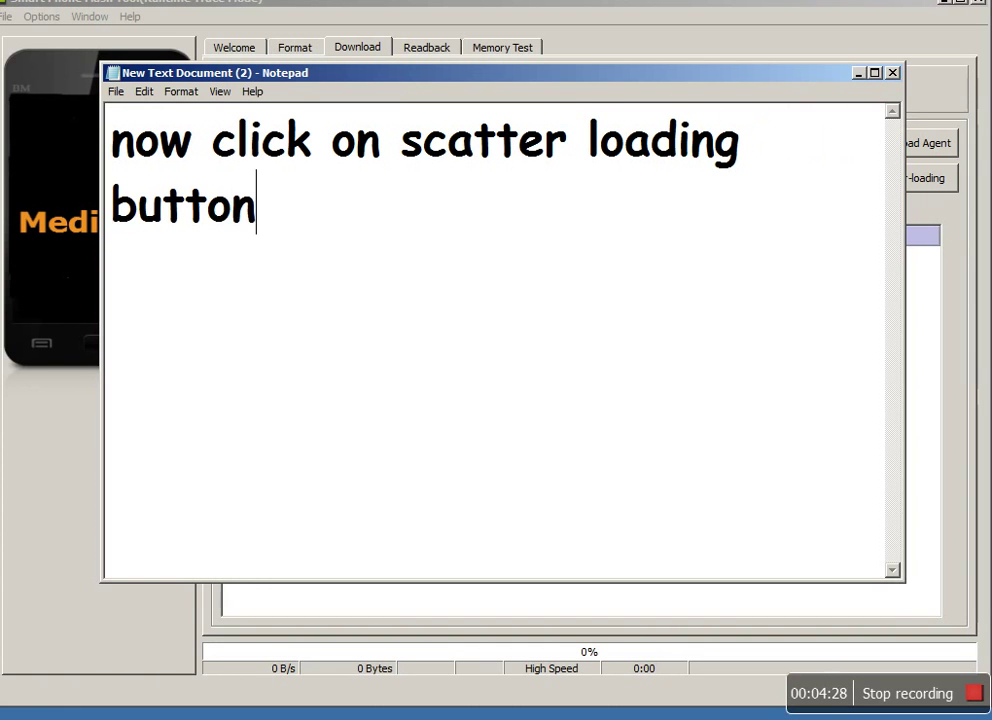
# Add a new line to the note reading "and locate scatter file in your phone stock rom folder"
pyautogui.press('Return')
pyautogui.write('and ')
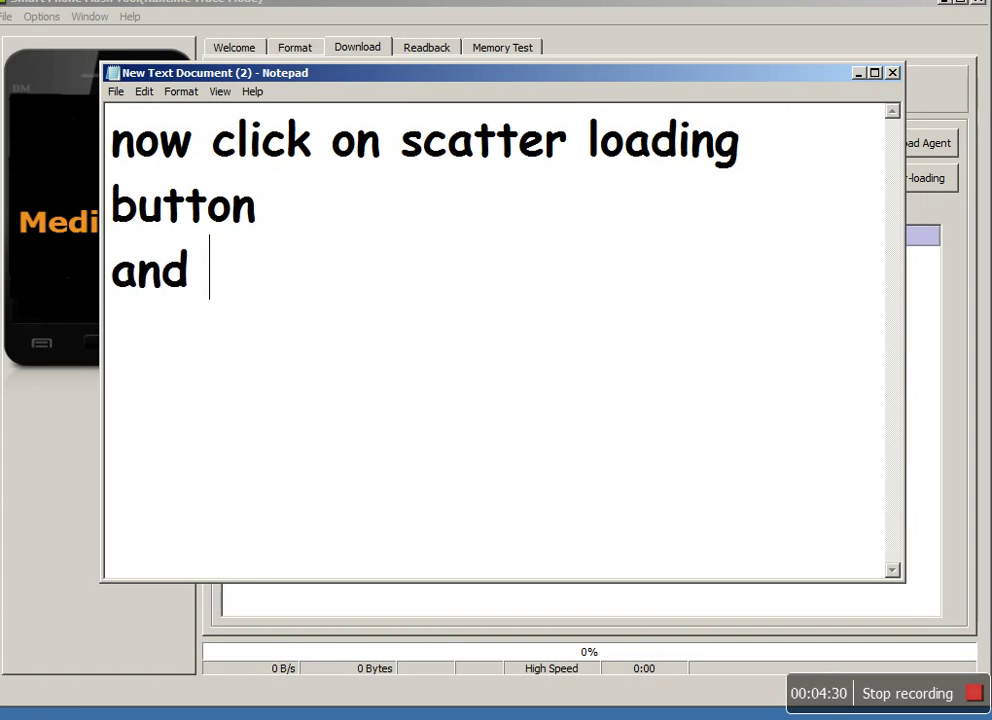
pyautogui.write('locate d')
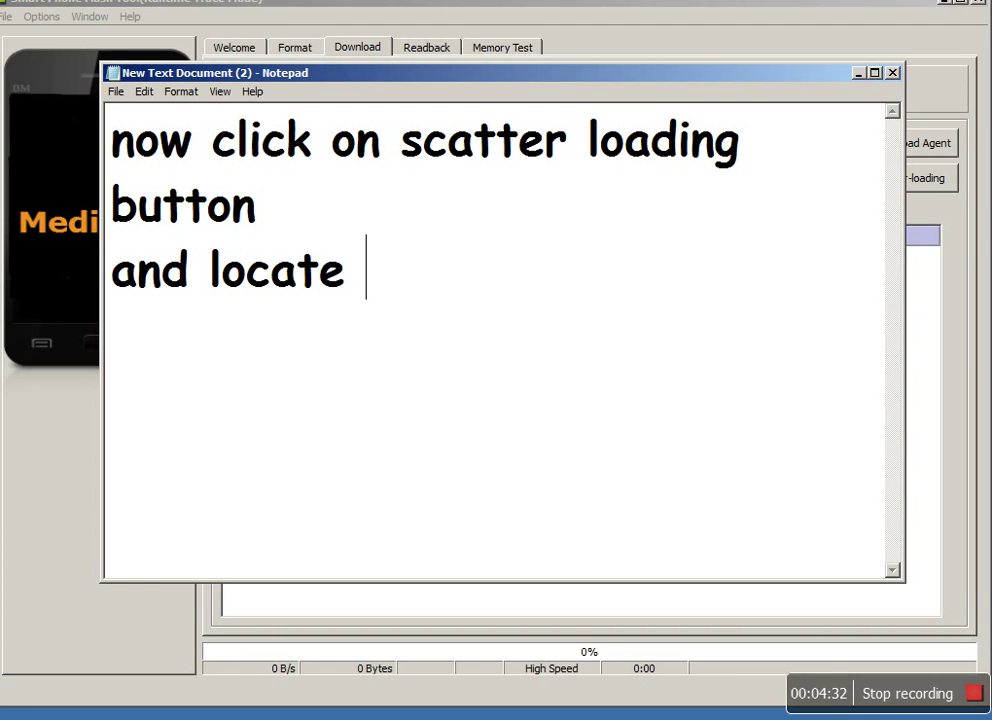
pyautogui.press('BackSpace')
pyautogui.write('sact')
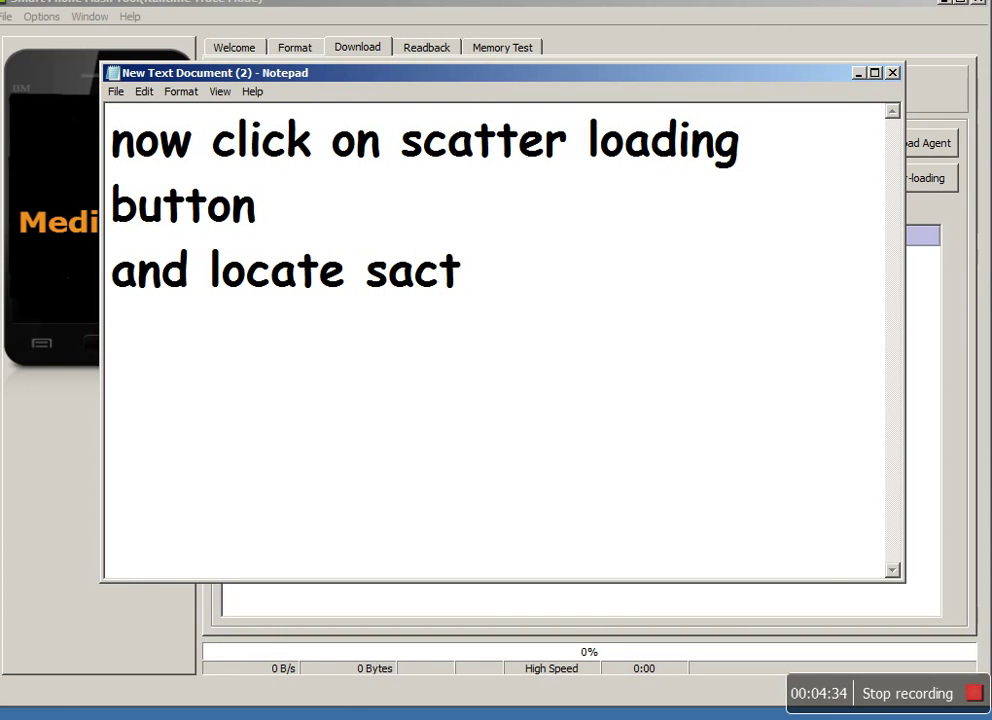
pyautogui.press('BackSpace')
pyautogui.press('BackSpace')
pyautogui.press('BackSpace')
pyautogui.write('catter')
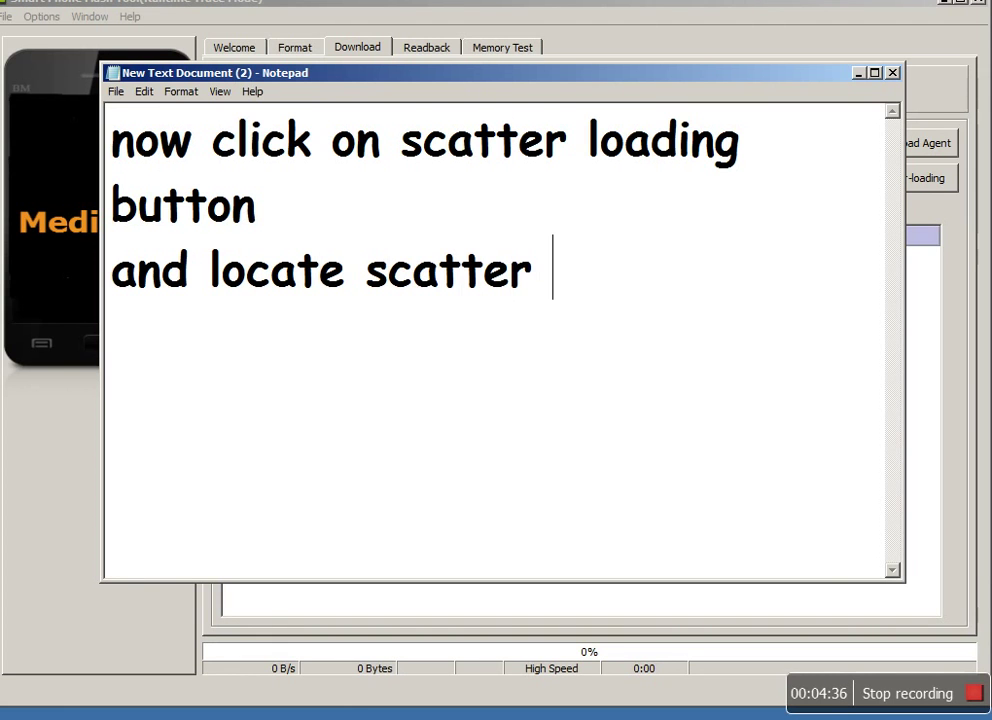
pyautogui.write(' file in ')
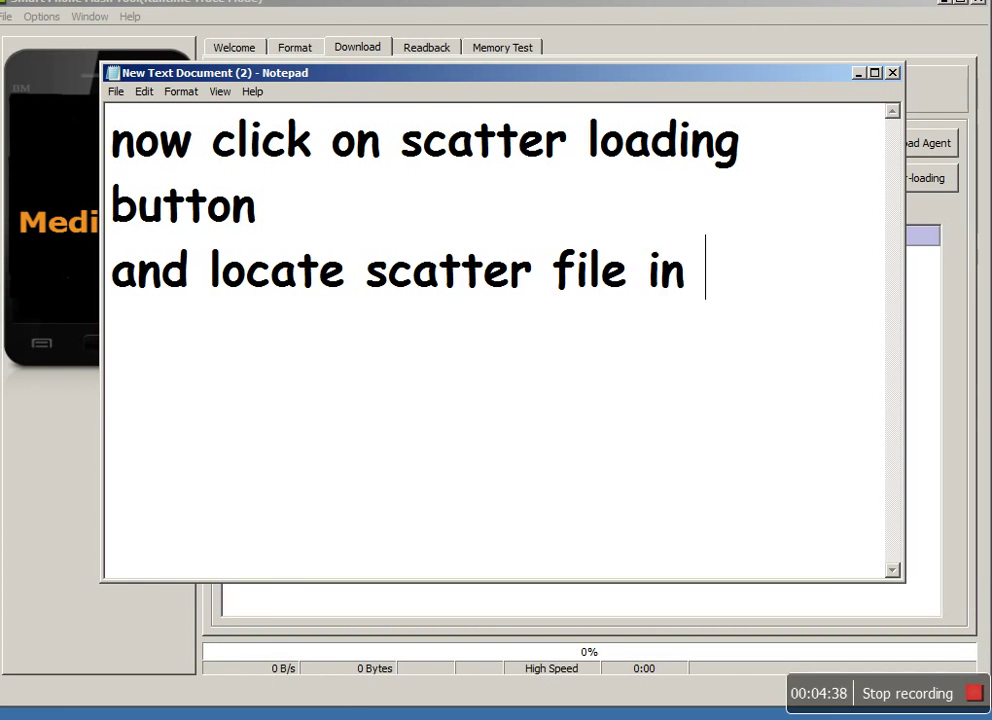
pyautogui.write('yo')
pyautogui.write('phonwe')
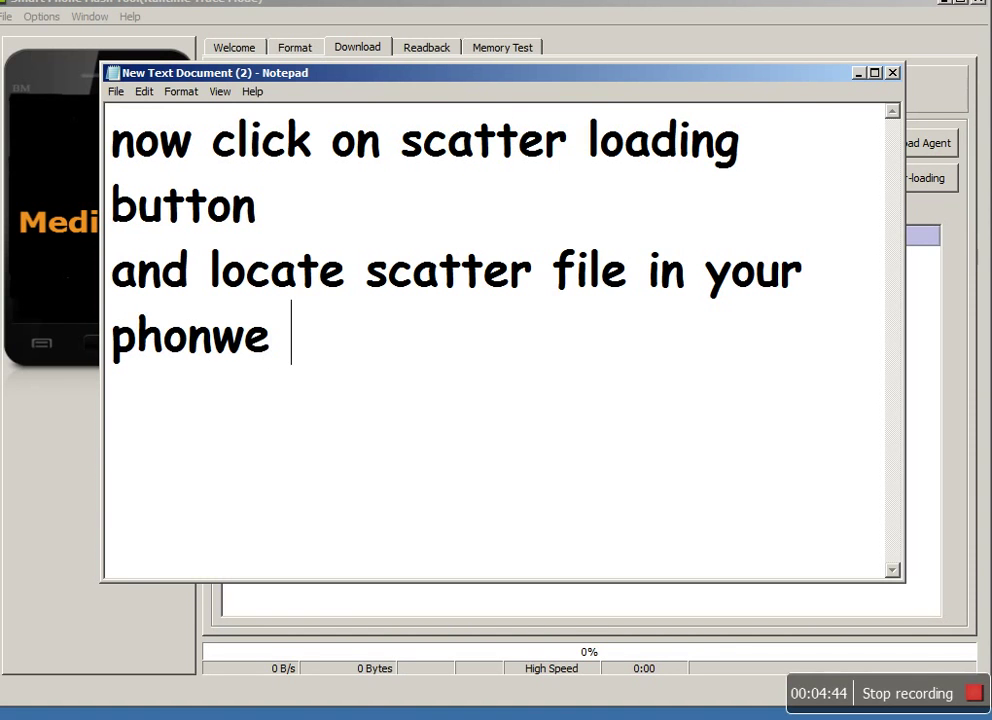
pyautogui.press('BackSpace')
pyautogui.press('BackSpace')
pyautogui.press('BackSpace')
pyautogui.write('e sto')
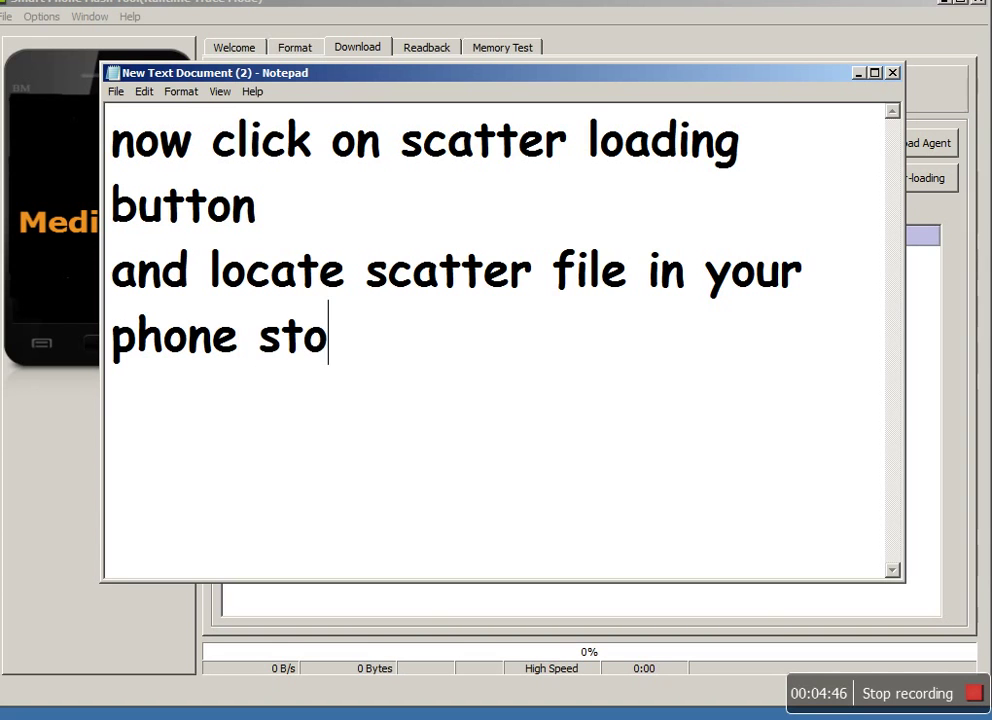
pyautogui.write('ck rok')
pyautogui.press('BackSpace')
pyautogui.press('BackSpace')
pyautogui.write('m folder')
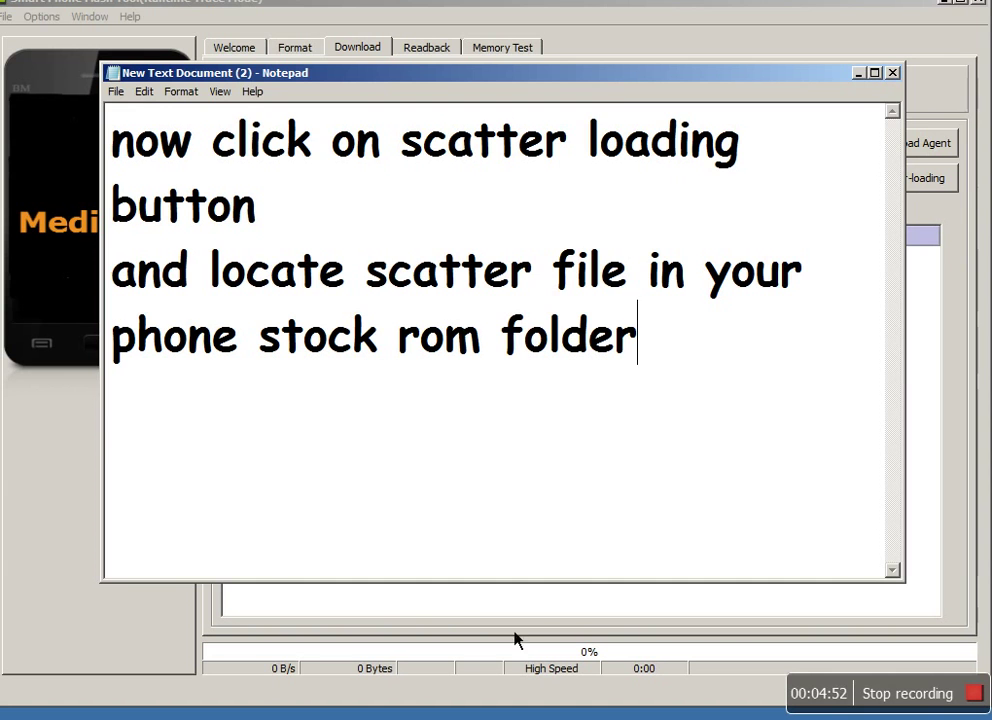
pyautogui.click(487, 672)
pyautogui.click(860, 188)
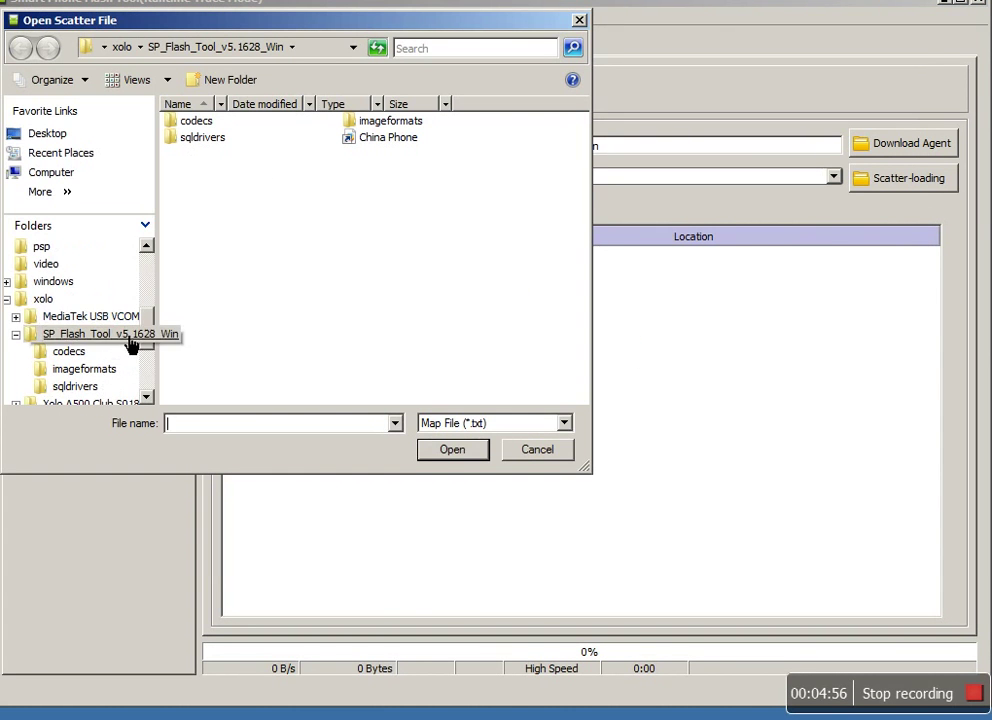
pyautogui.scroll(-1, 158, 362)
pyautogui.scroll(-2, 157, 370)
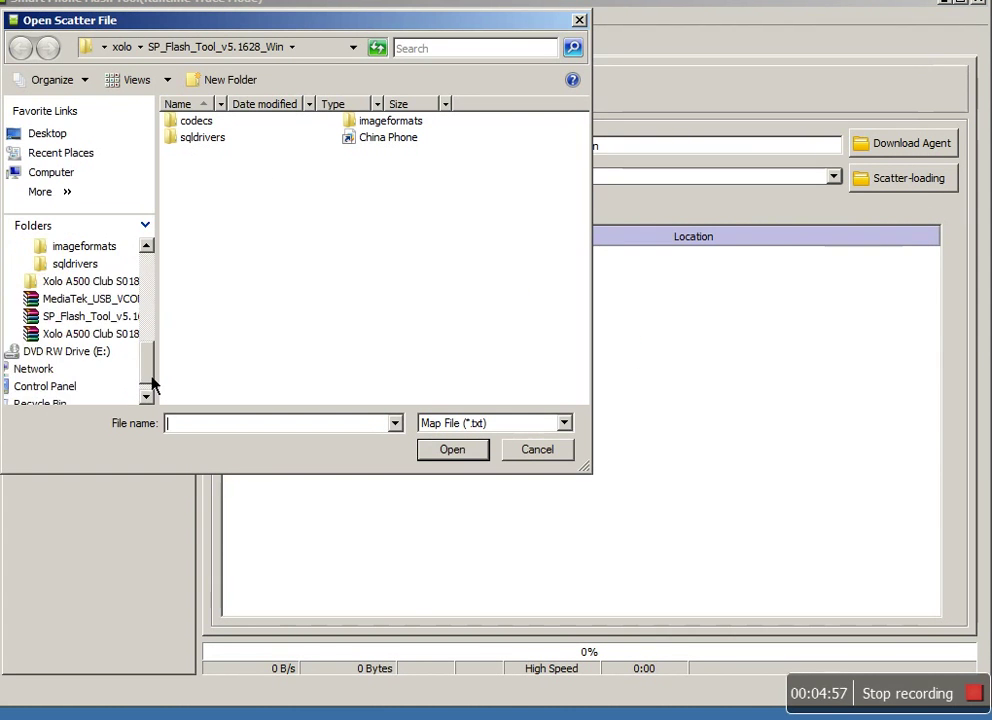
pyautogui.click(92, 285)
# Change the file chooser's view to show the stock ROM folder's contents as tiles
pyautogui.click(167, 79)
pyautogui.click(147, 95)
pyautogui.click(128, 81)
pyautogui.click(132, 81)
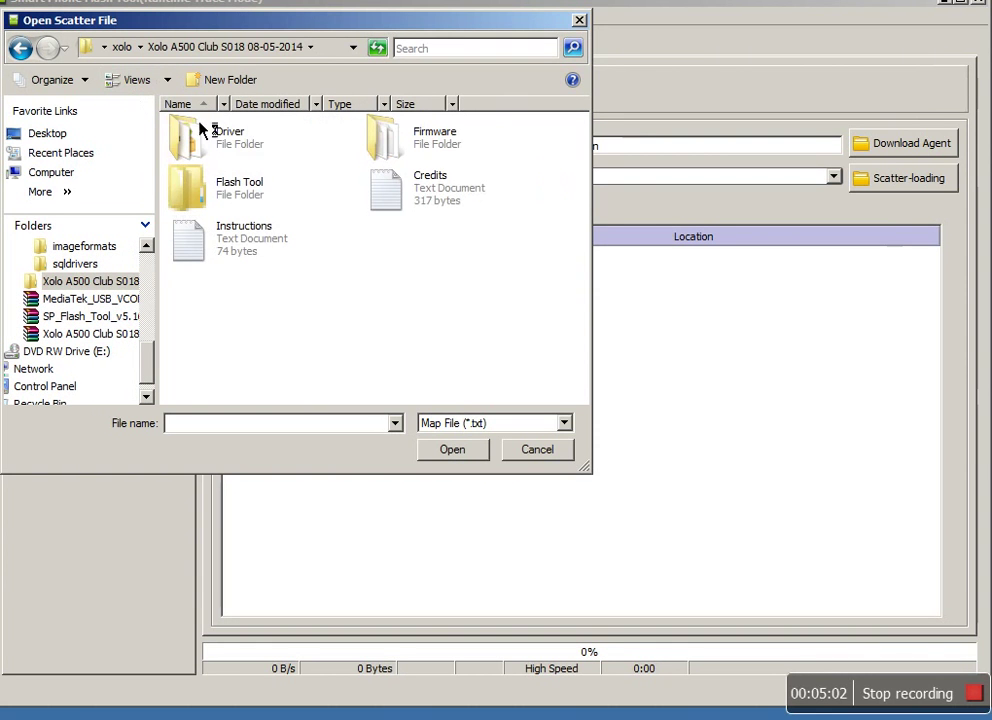
# Load the MT6572_Android_scatter file from the stock ROM's Firmware folder as the scatter-loading file
pyautogui.doubleClick(434, 152)
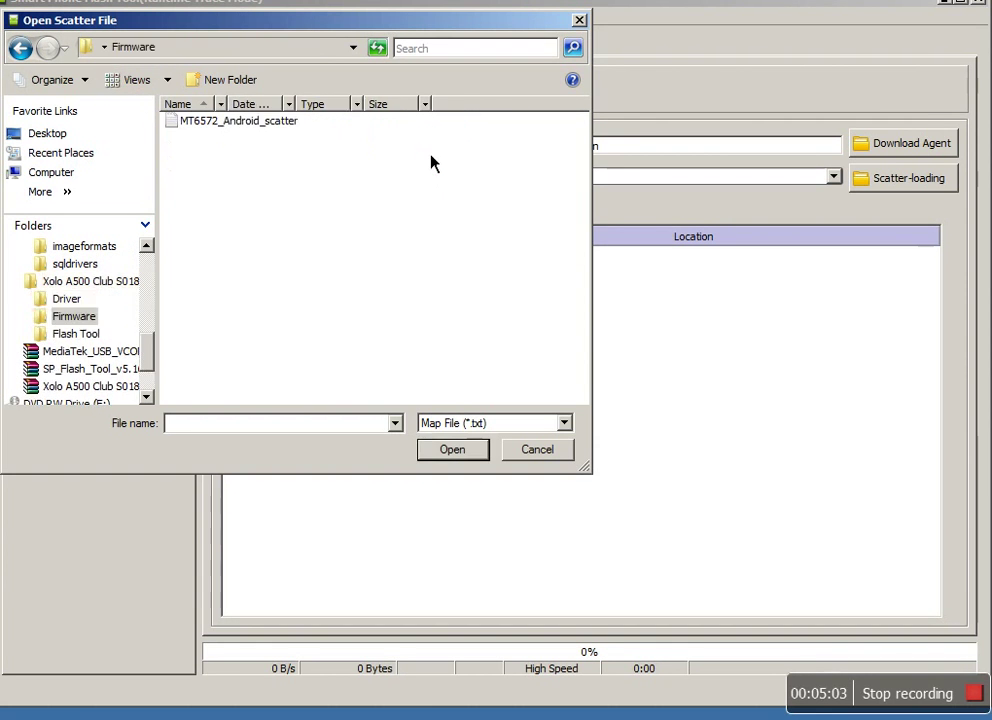
pyautogui.click(225, 121)
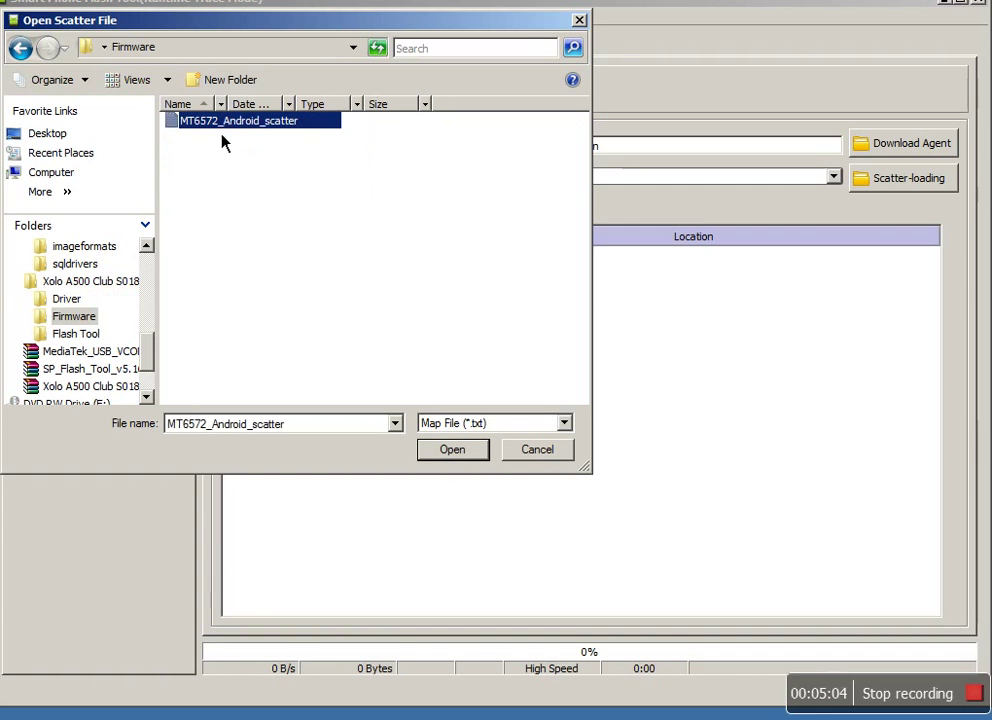
pyautogui.click(462, 456)
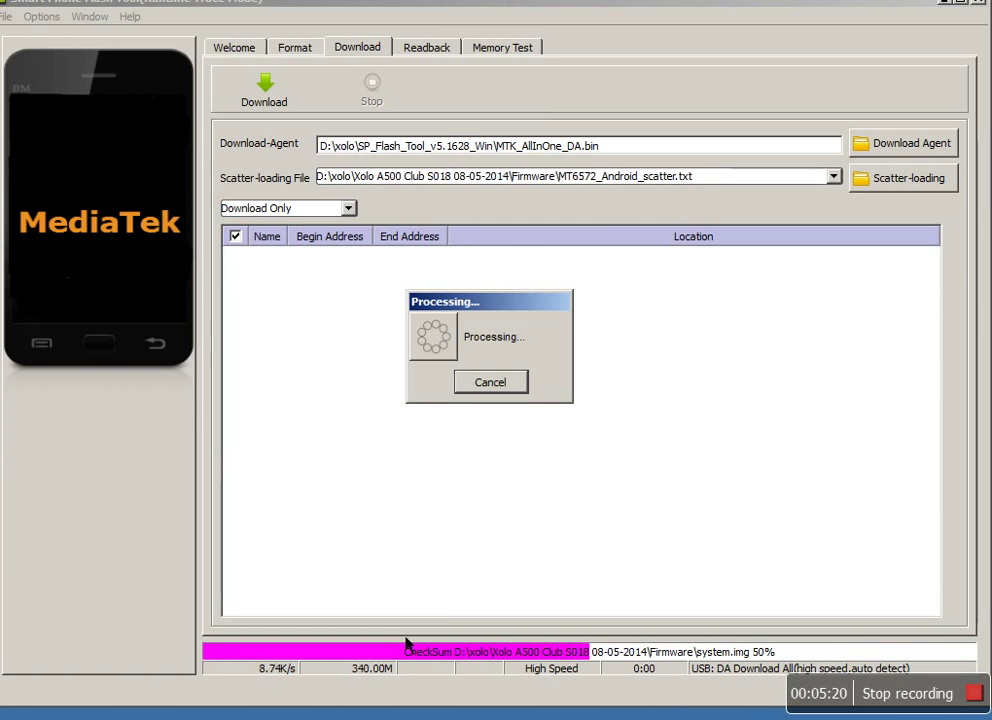
# Switch to Notepad and replace the whole note text with "now remove your phones battery"
pyautogui.hotkey('alt', 'Tab')
pyautogui.hotkey('ctrl', 'shift', 'Left')
pyautogui.hotkey('ctrl', 'shift', 'Left')
pyautogui.hotkey('ctrl', 'shift', 'Left')
pyautogui.hotkey('ctrl', 'shift', 'Left')
pyautogui.hotkey('ctrl', 'shift', 'Left')
pyautogui.hotkey('ctrl', 'shift', 'Left')
pyautogui.hotkey('ctrl', 'shift', 'Left')
pyautogui.hotkey('ctrl', 'shift', 'Left')
pyautogui.hotkey('ctrl', 'shift', 'Left')
pyautogui.hotkey('ctrl', 'shift', 'Left')
pyautogui.hotkey('ctrl', 'shift', 'Left')
pyautogui.hotkey('ctrl', 'shift', 'Left')
pyautogui.hotkey('ctrl', 'shift', 'Left')
pyautogui.hotkey('ctrl', 'shift', 'Left')
pyautogui.hotkey('ctrl', 'shift', 'Left')
pyautogui.hotkey('ctrl', 'shift', 'Left')
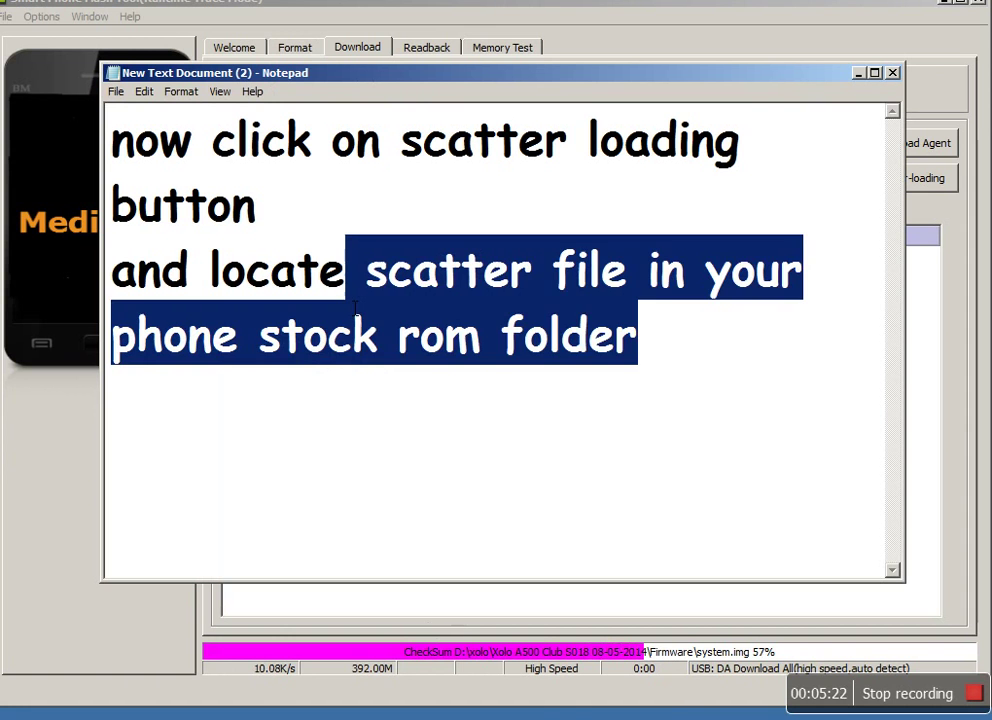
pyautogui.write('now ')
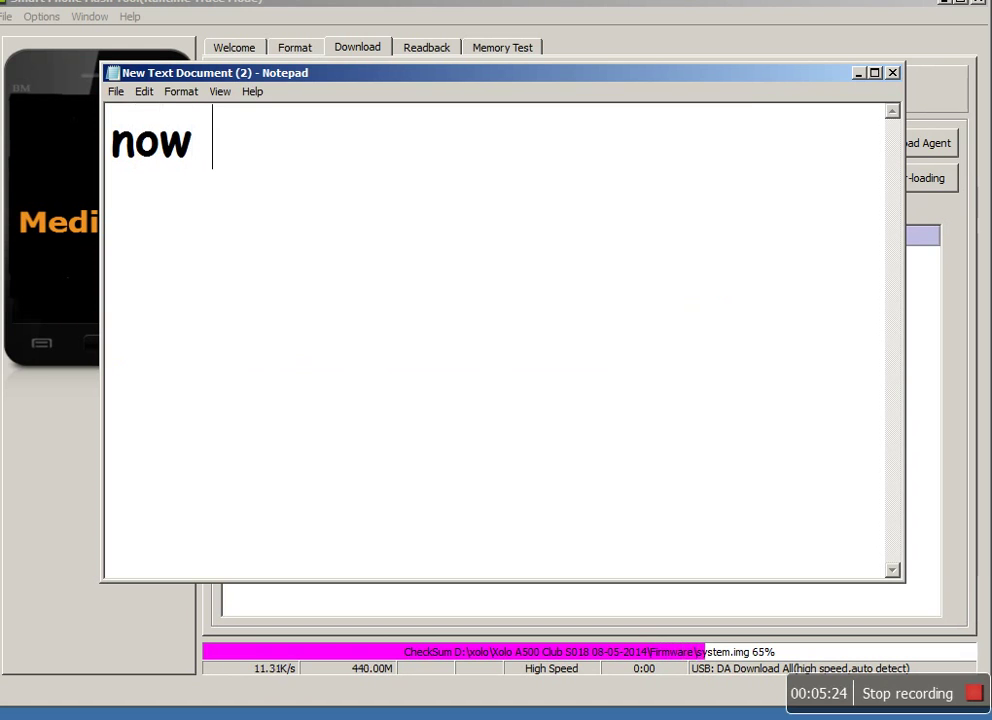
pyautogui.write('remove ')
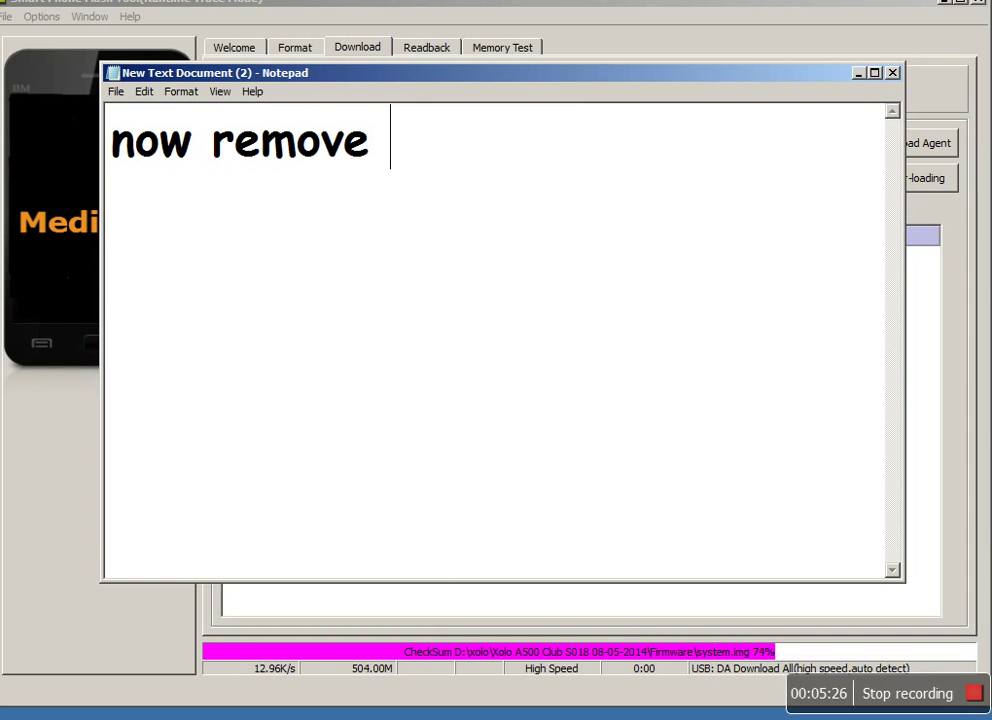
pyautogui.write('your phonm')
pyautogui.press('BackSpace')
pyautogui.write('es ba')
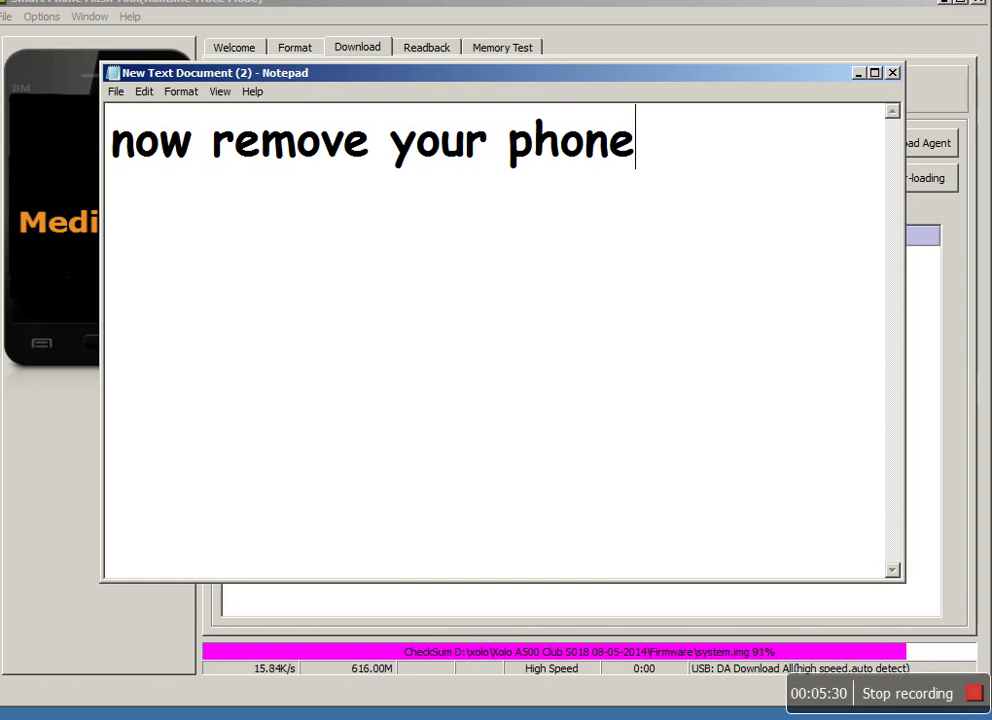
pyautogui.write('ttery')
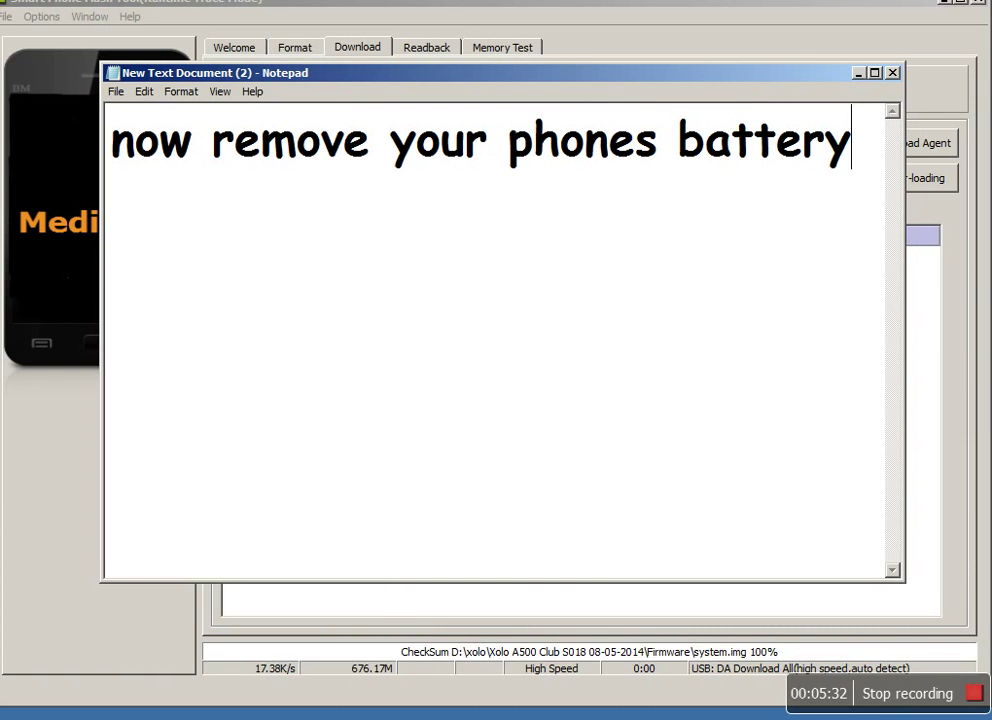
# Add a second line to the note reading "and now click on download button"
pyautogui.press('Return')
pyautogui.write('and ')
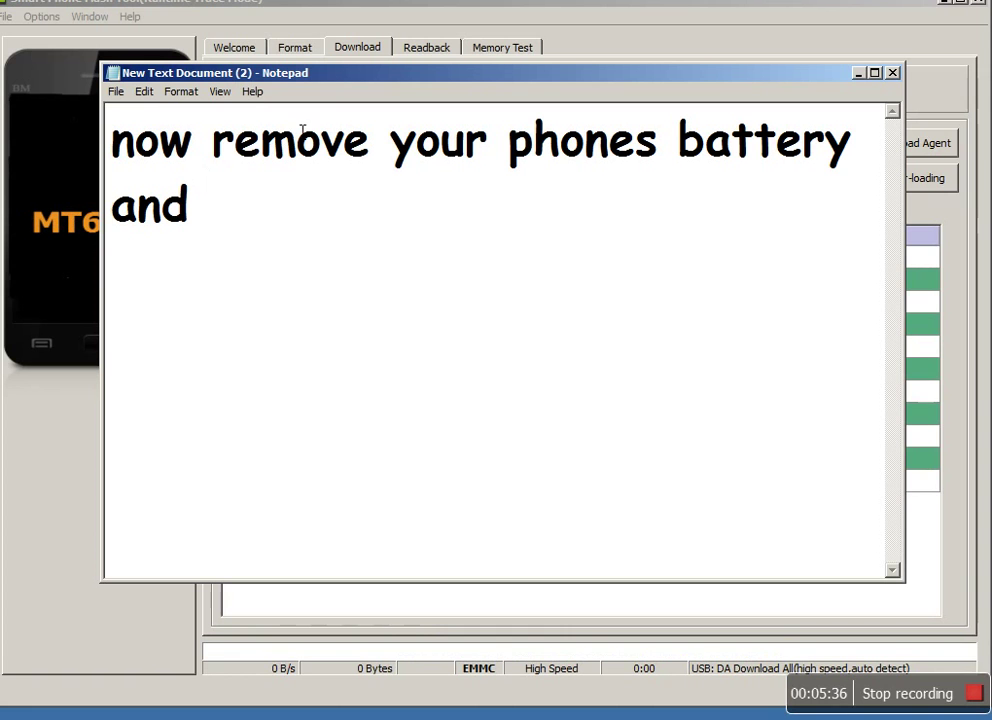
pyautogui.write('noe')
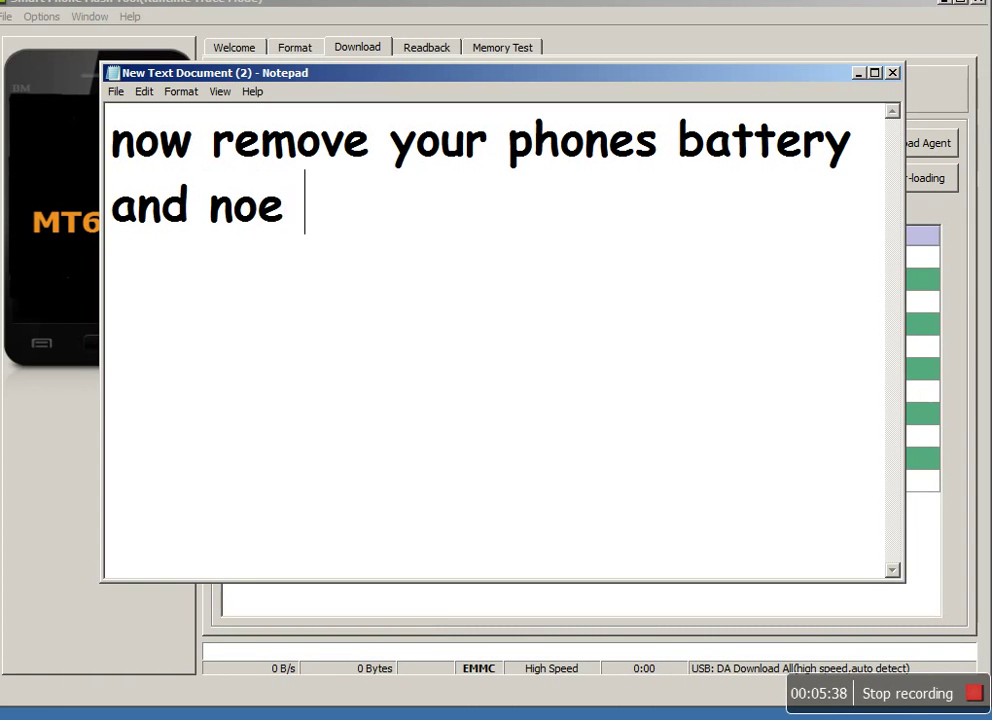
pyautogui.press('BackSpace')
pyautogui.press('BackSpace')
pyautogui.write('w clia')
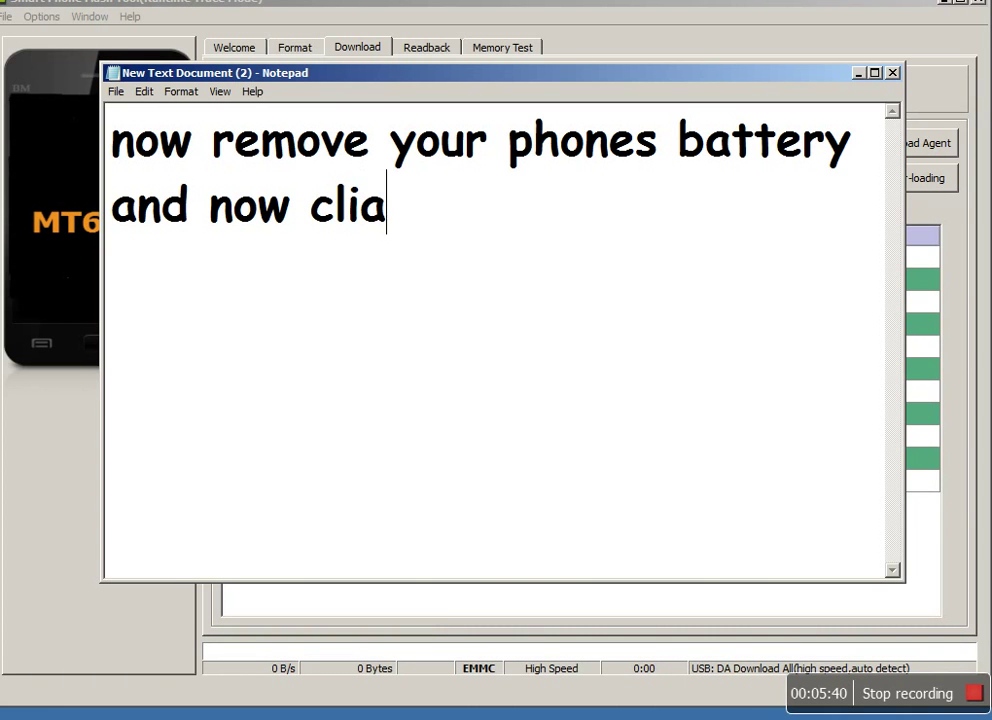
pyautogui.press('BackSpace')
pyautogui.write('ck i')
pyautogui.press('BackSpace')
pyautogui.write('on do')
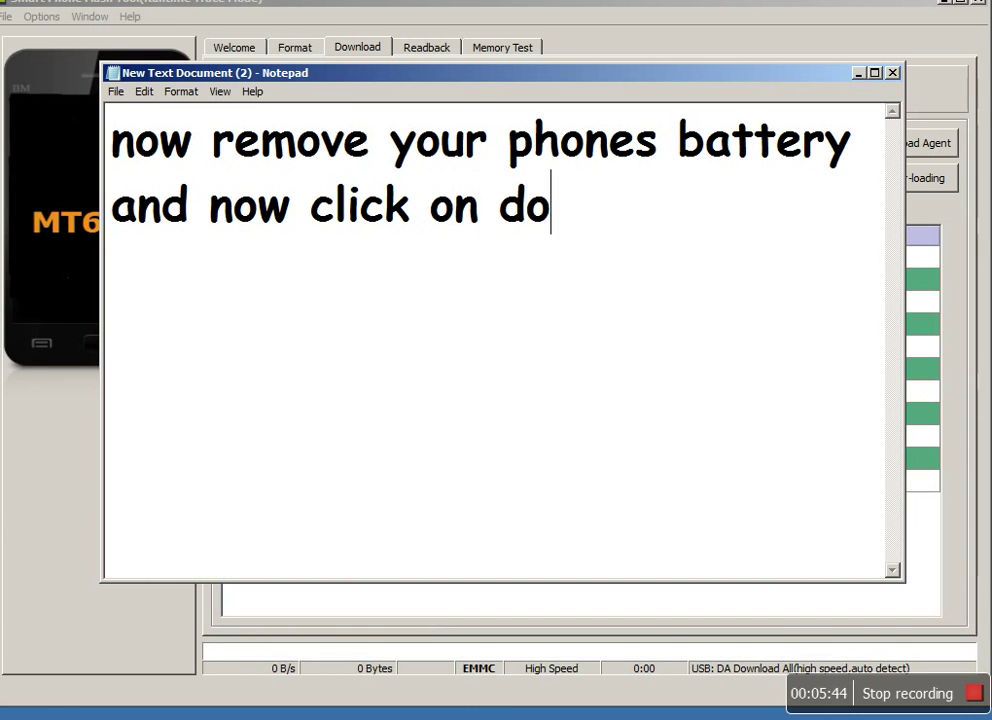
pyautogui.write('wnload ')
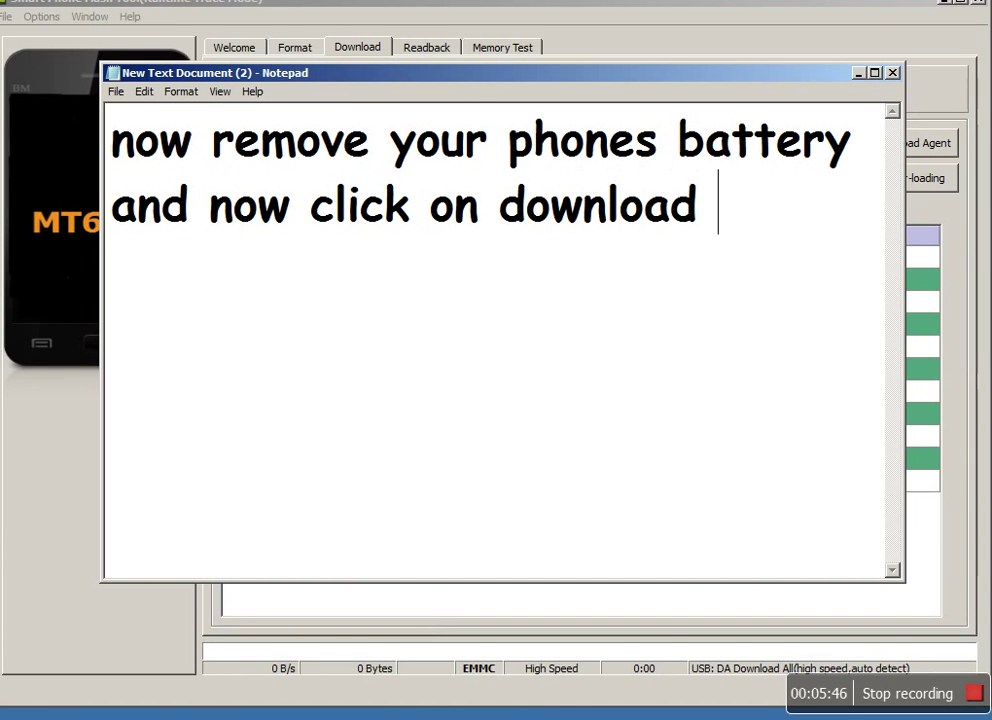
pyautogui.write('button')
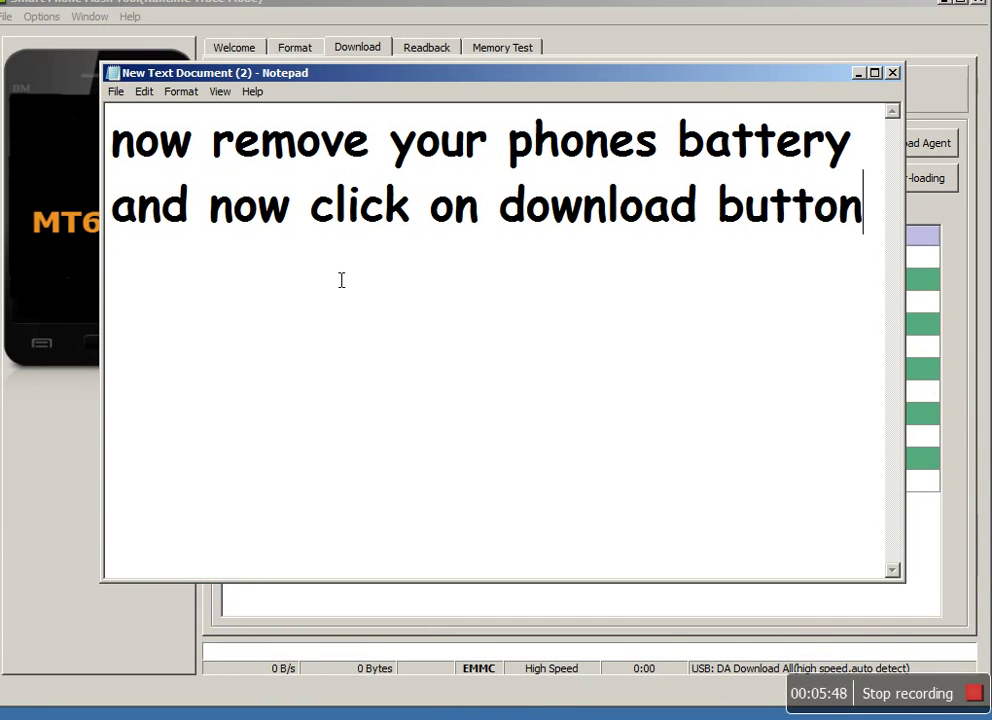
# Switch to Smart Phone Flash Tool and start the firmware download with all the listed partitions checked
pyautogui.hotkey('alt', 'Tab')
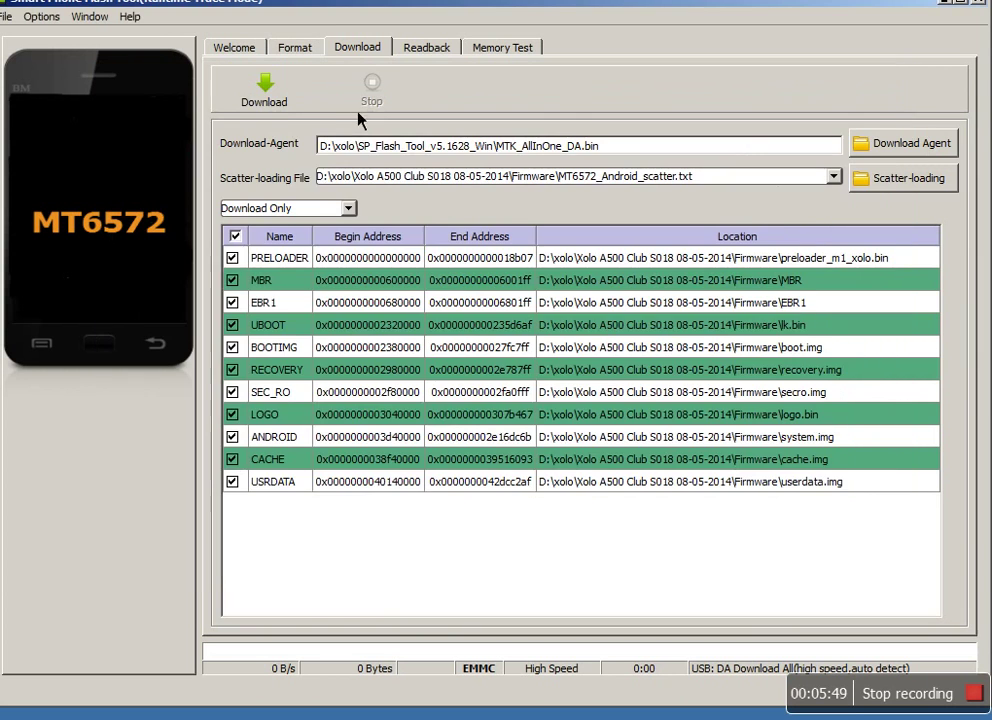
pyautogui.click(264, 95)
# Switch to Notepad and replace the note text with "so now u have to connect ur phone with usb to pc"
pyautogui.hotkey('alt', 'Tab')
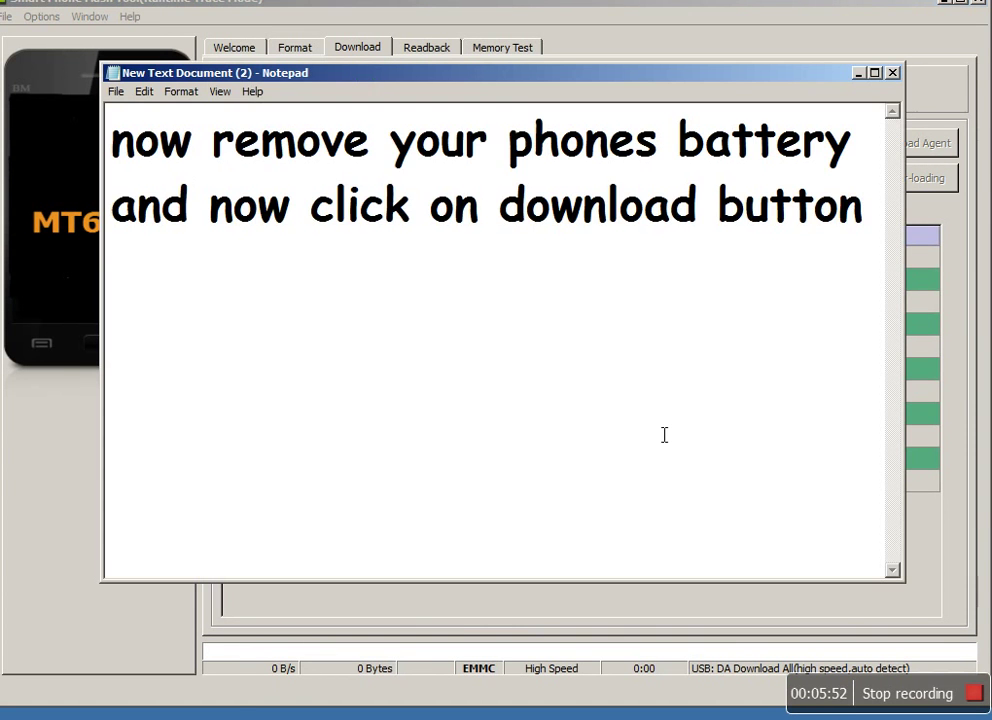
pyautogui.hotkey('ctrl', 'a')
pyautogui.write('so')
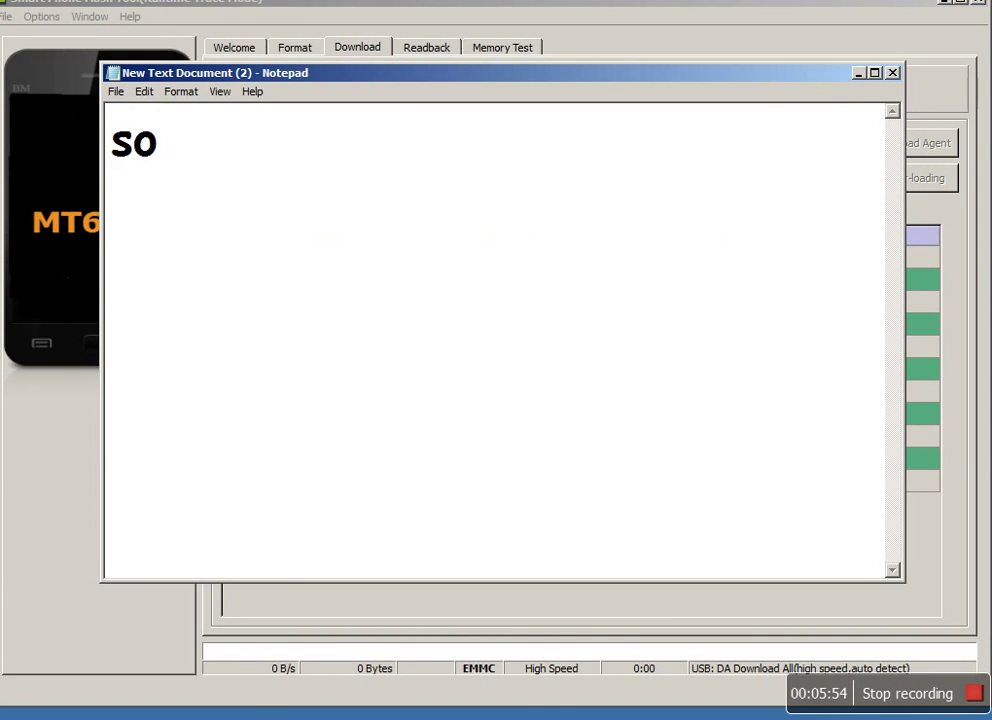
pyautogui.write(' now u')
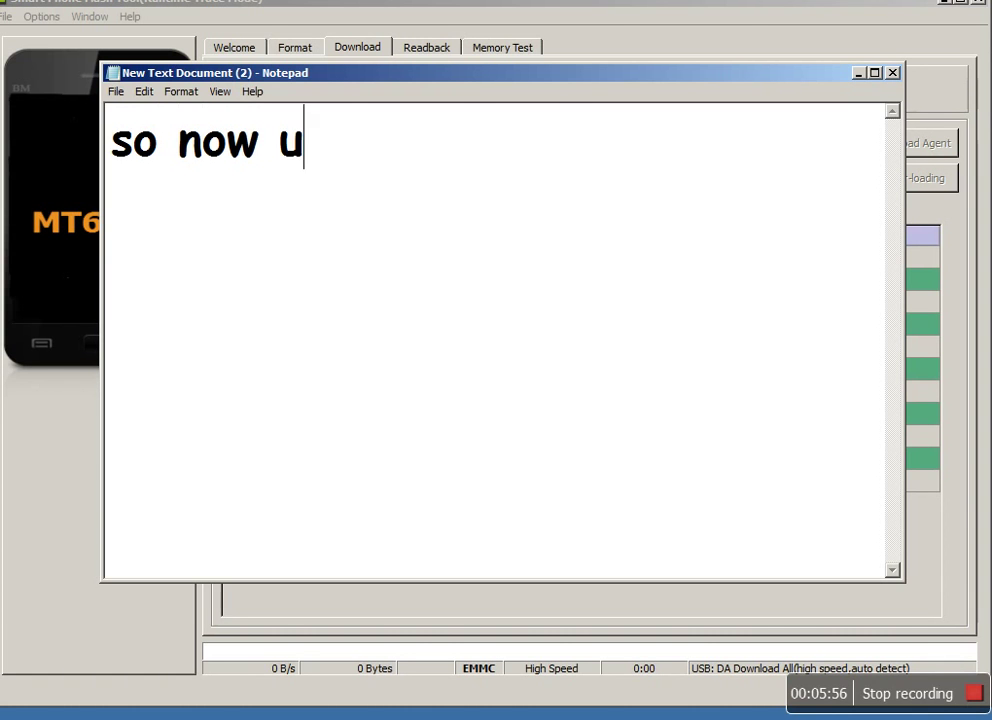
pyautogui.write(' have to ')
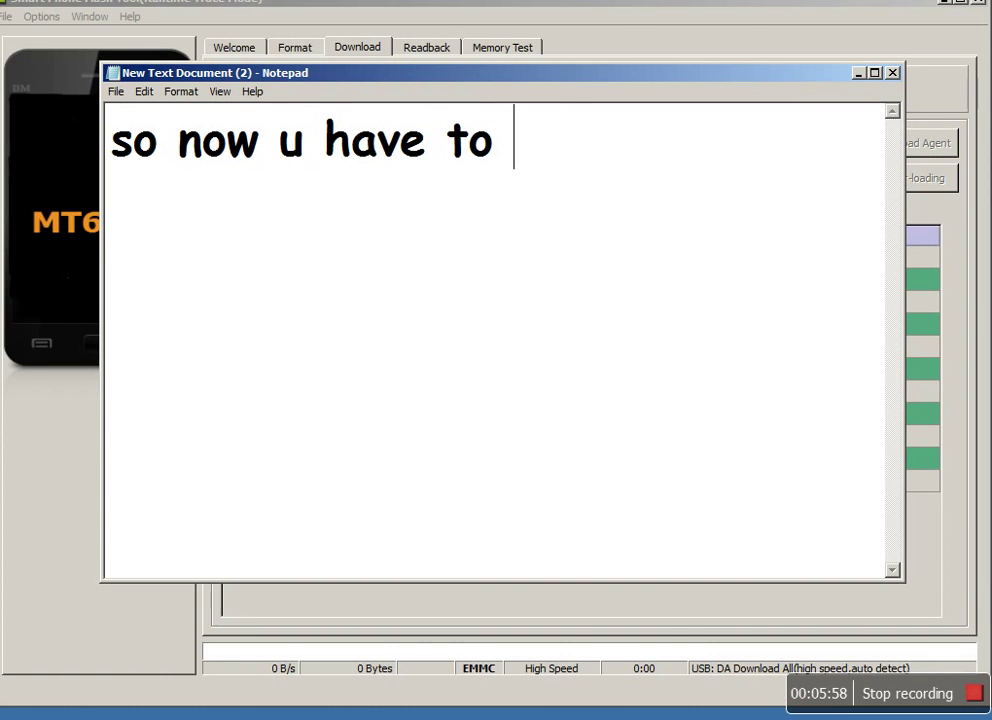
pyautogui.write('connect ')
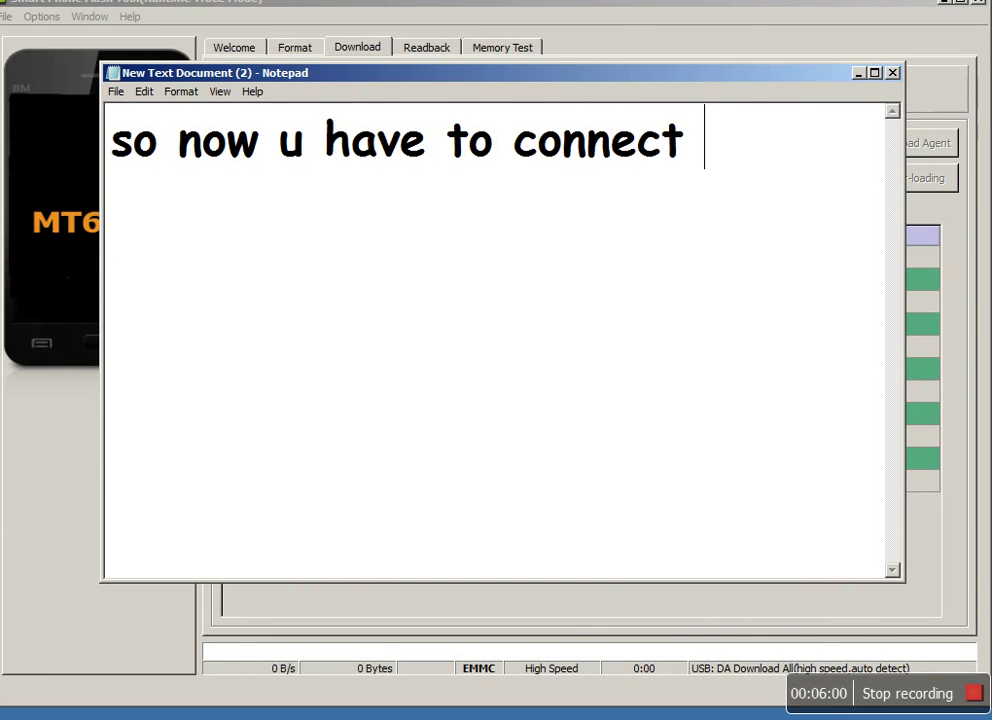
pyautogui.write('ur phone ')
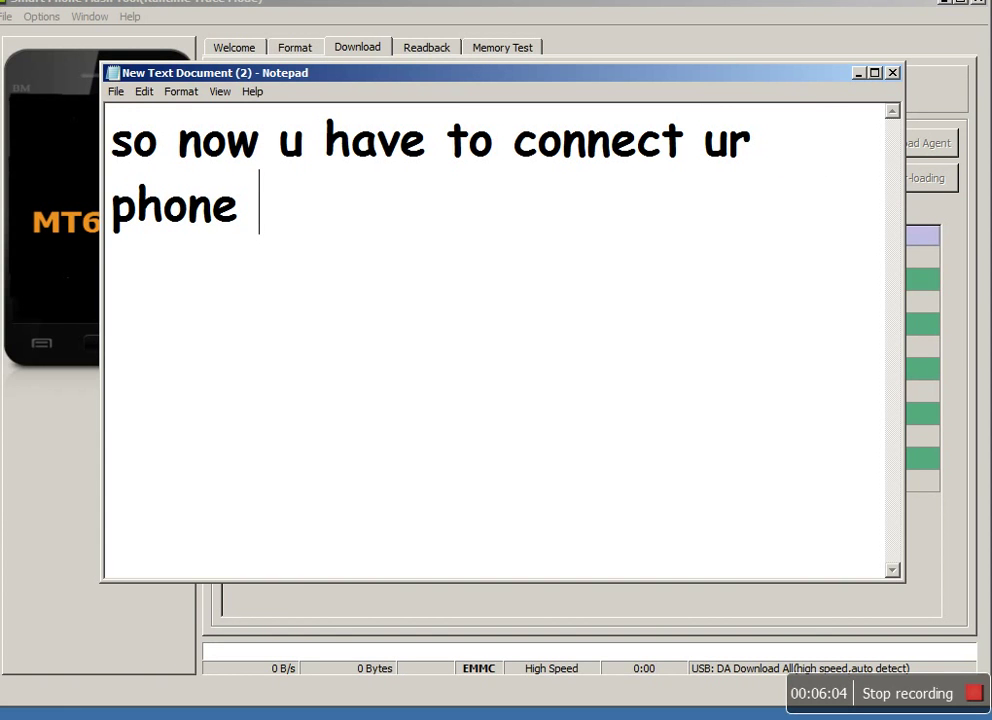
pyautogui.write('with u')
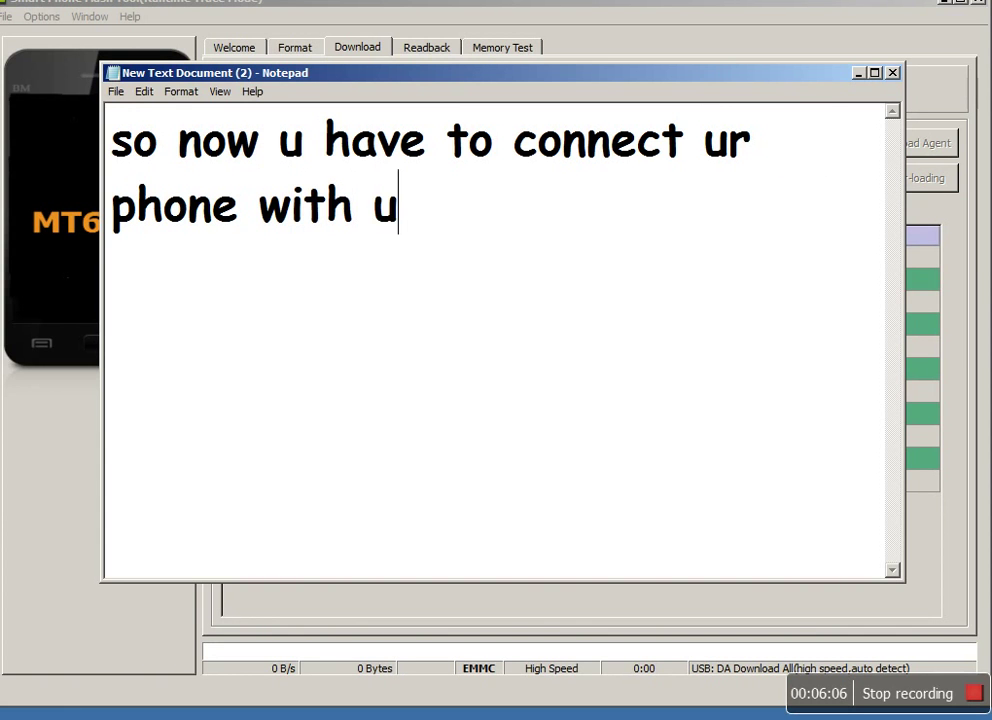
pyautogui.write('sb y')
pyautogui.press('BackSpace')
pyautogui.write('to ')
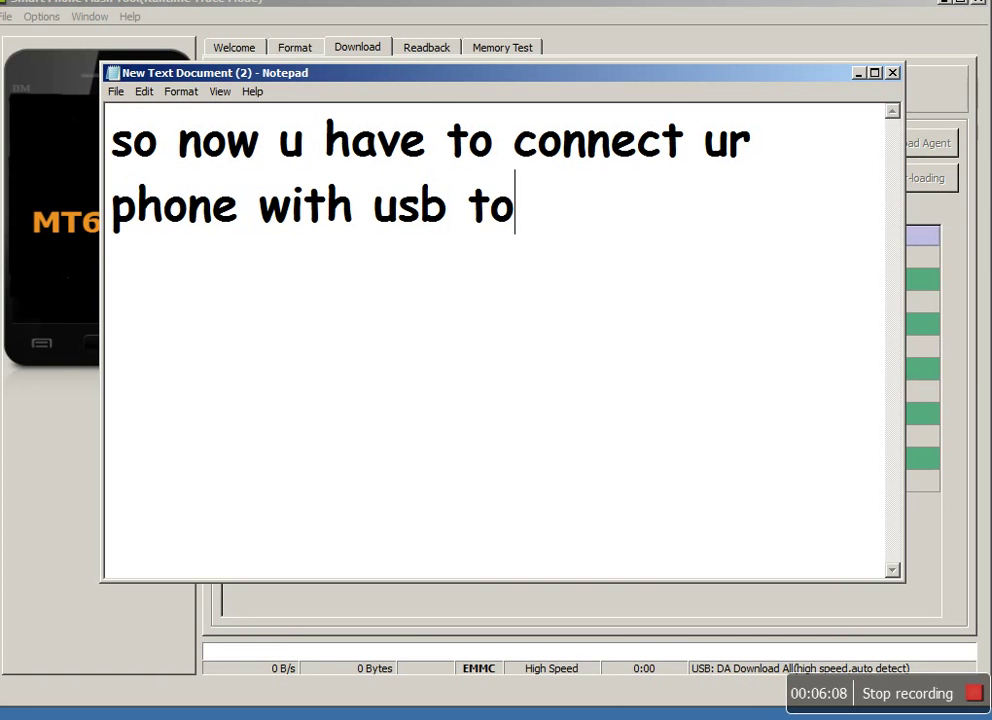
pyautogui.write('pc')
# Add a new line to the note reading "and after plug in usb"
pyautogui.press('Return')
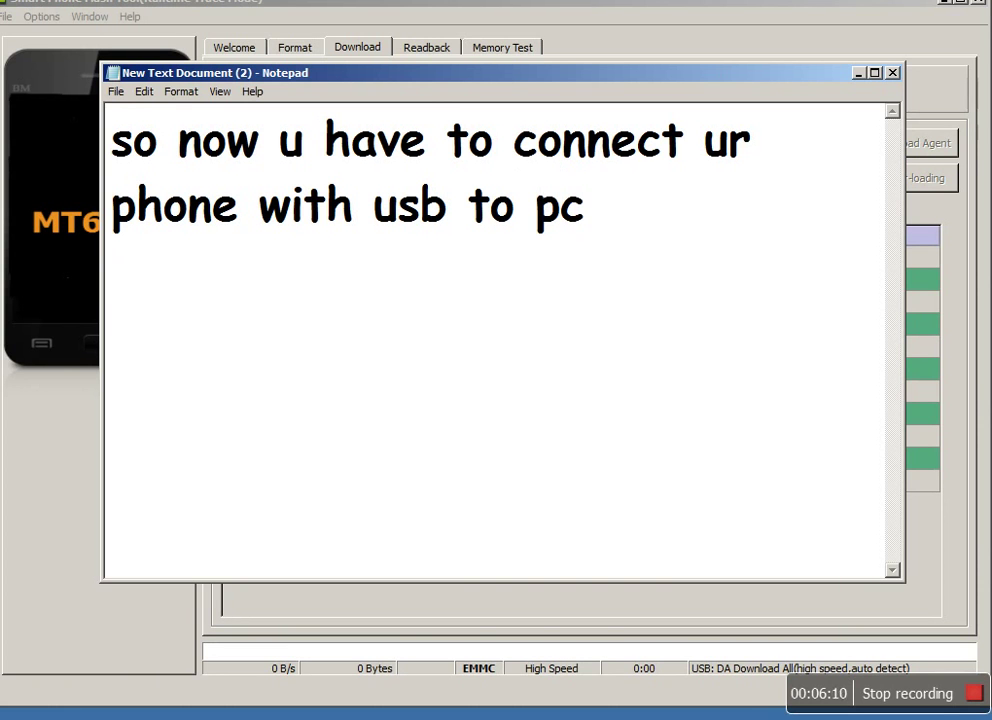
pyautogui.write('and ')
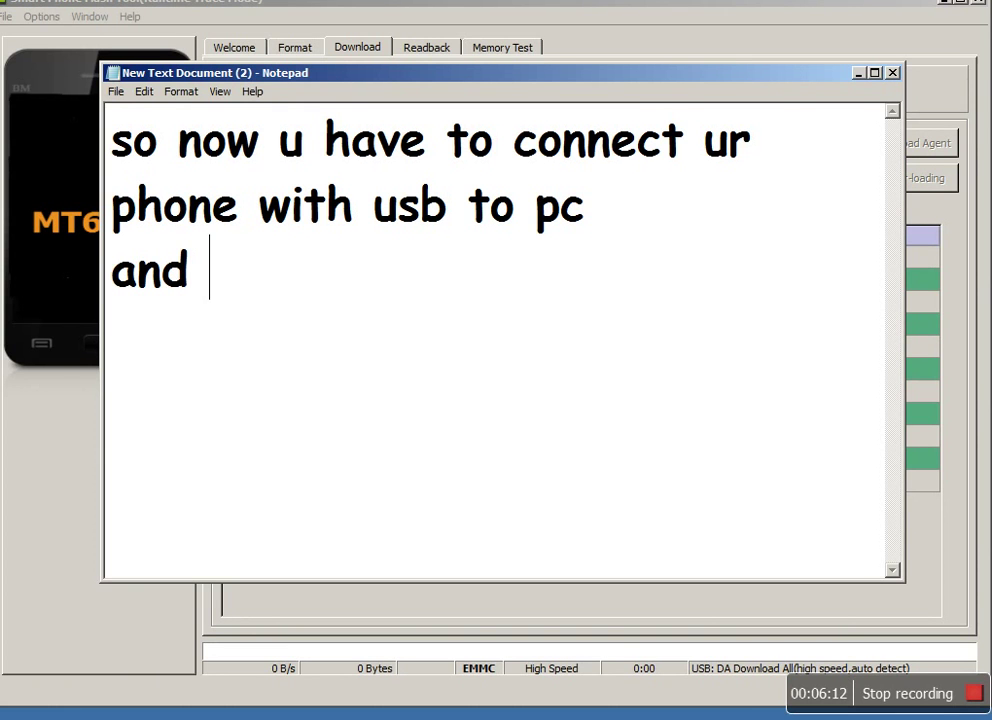
pyautogui.write('after ')
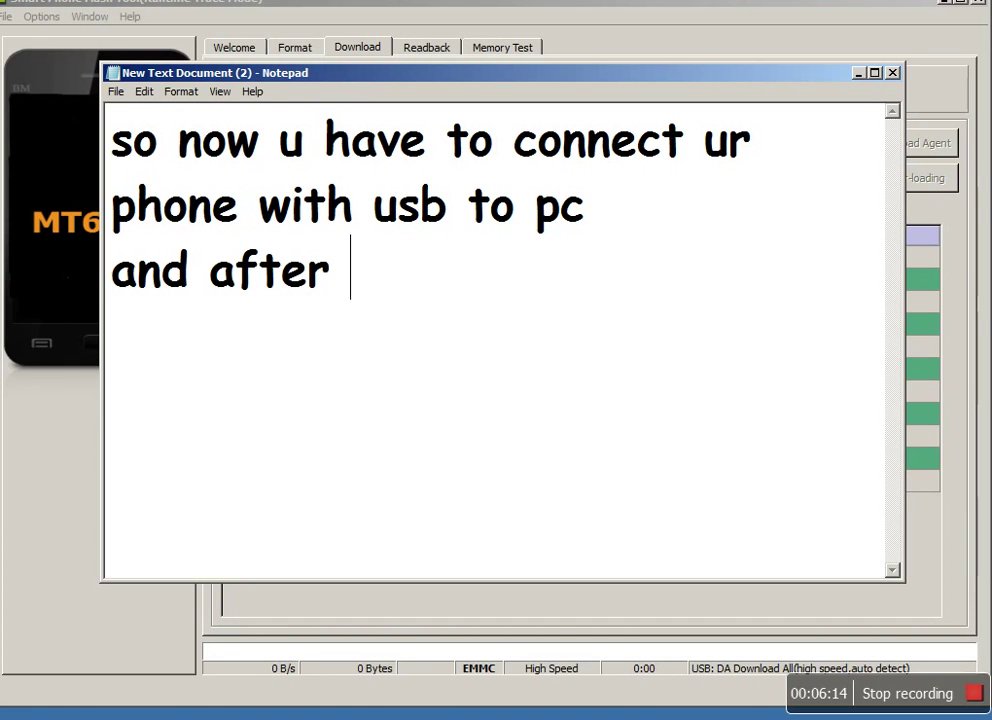
pyautogui.write('plug i')
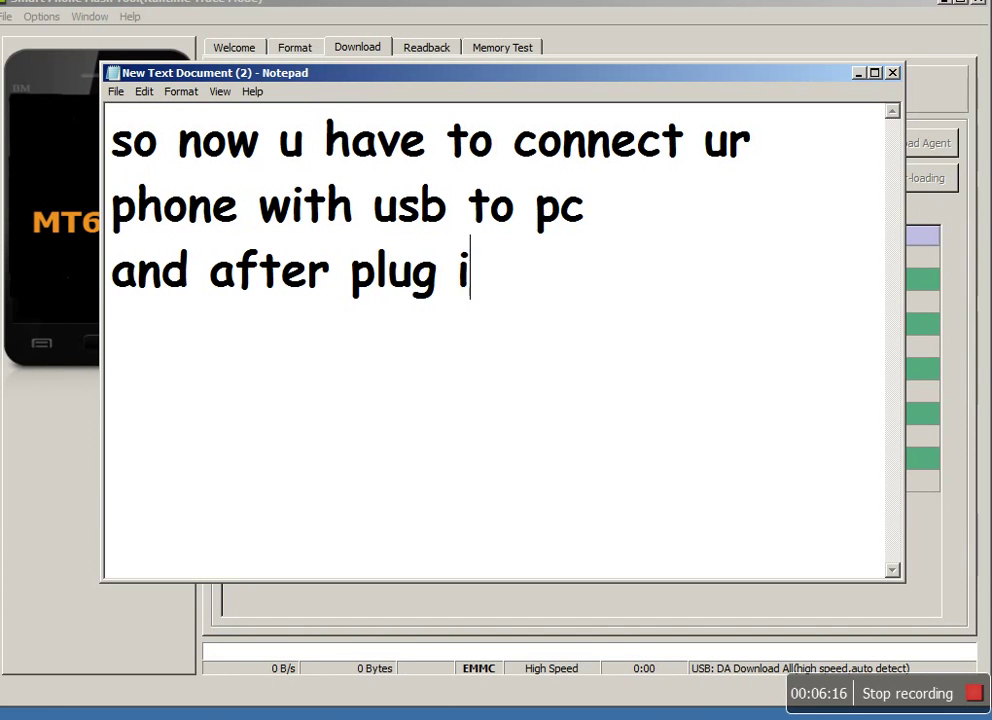
pyautogui.write('n usb ')
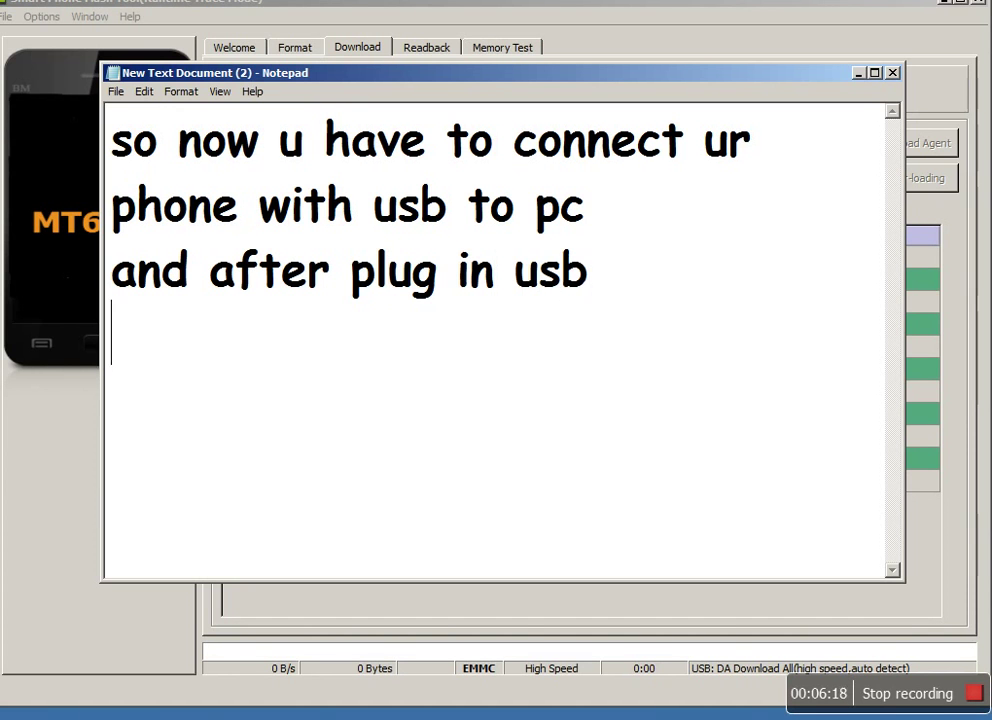
# Add the lines "u have to press and hold" and "volume up or down button" to the note and return to Smart Phone Flash Tool
pyautogui.write('u ')
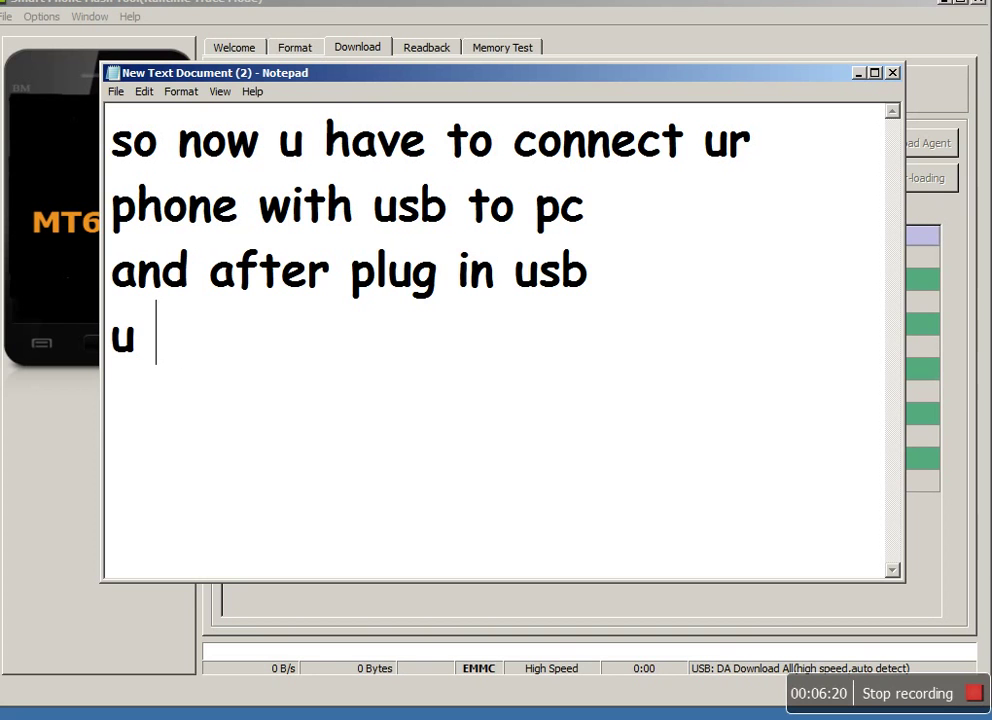
pyautogui.write('have to p')
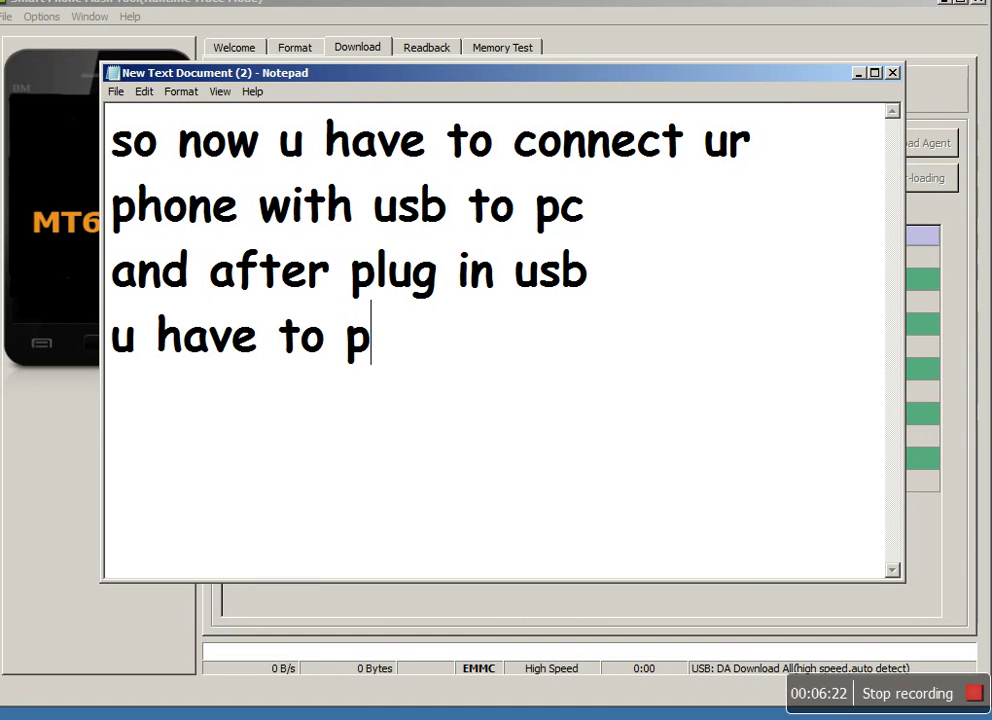
pyautogui.write('ress and hold ')
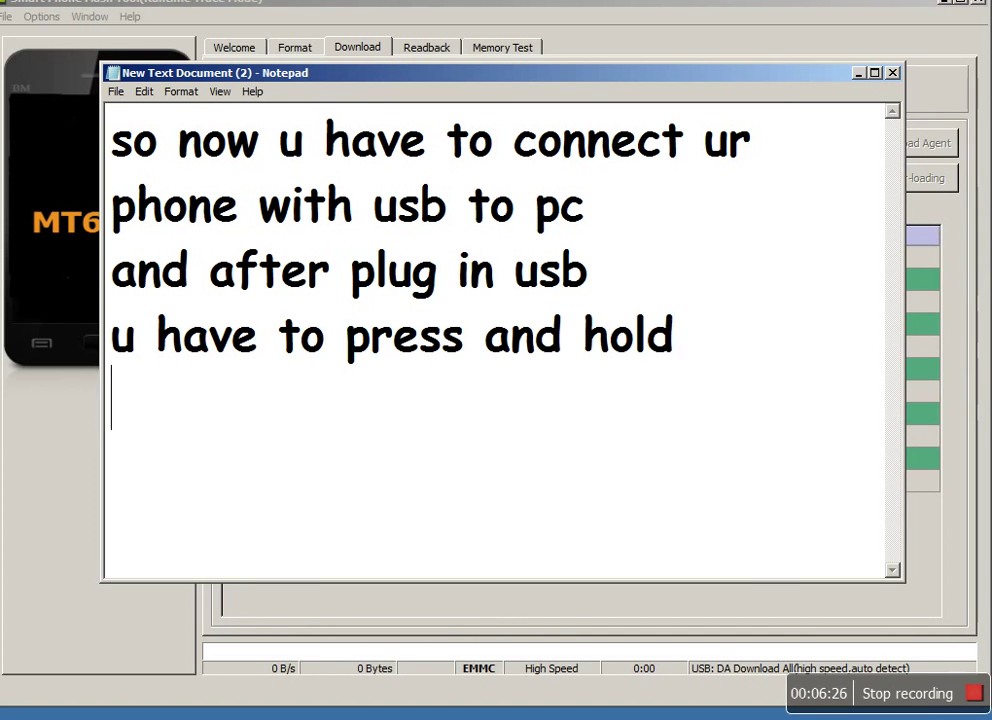
pyautogui.write('volume ')
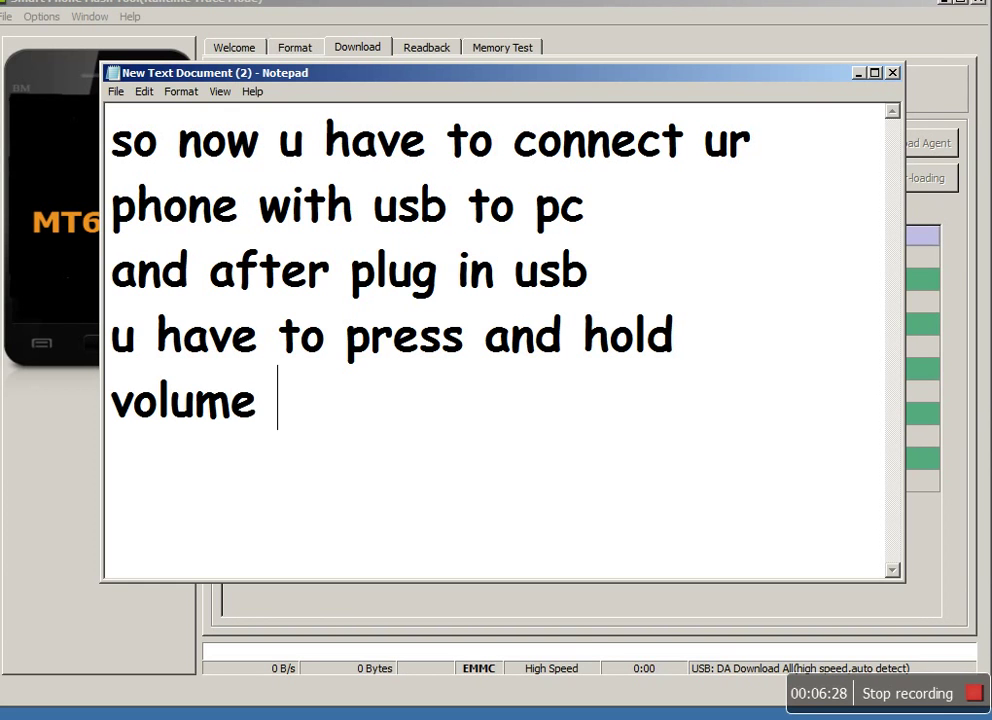
pyautogui.write('up o')
pyautogui.write('r dow')
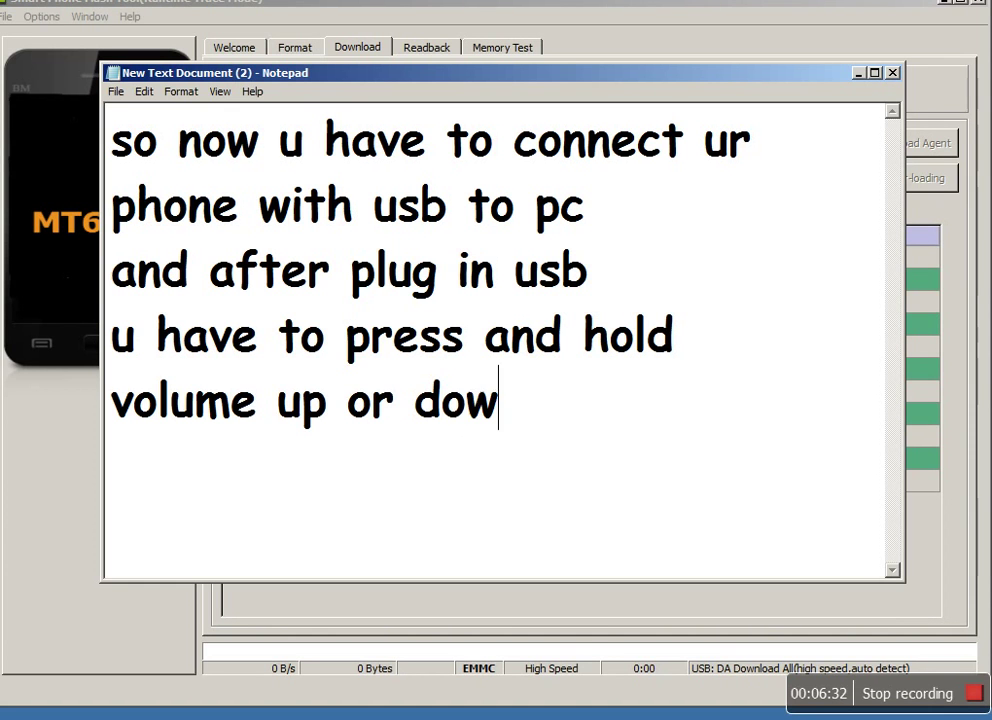
pyautogui.write('n button')
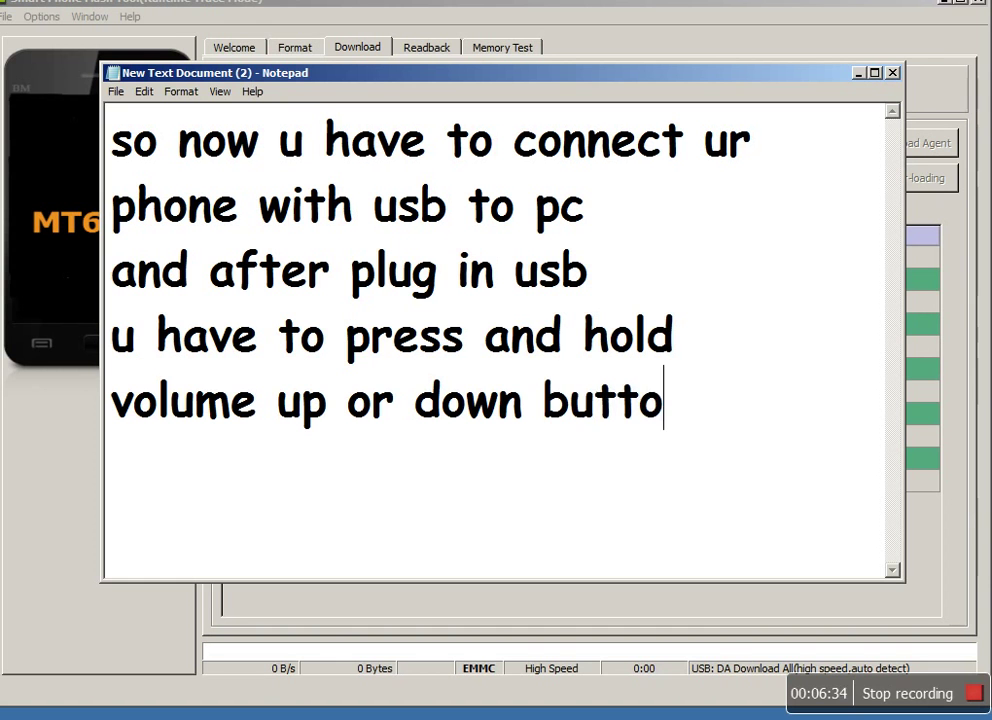
pyautogui.click(803, 28)
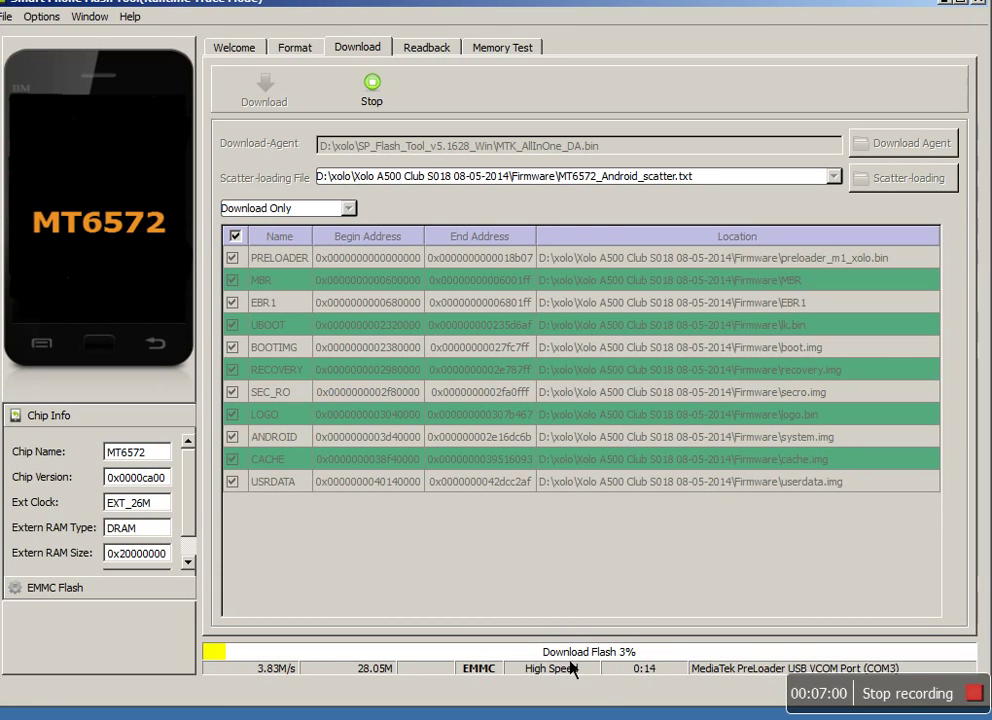
# Switch to Notepad, replace the note text with "now it is flashing stock rom", and return to Smart Phone Flash Tool
pyautogui.hotkey('alt', 'Tab')
pyautogui.moveTo(690, 403); pyautogui.dragTo(110, 140)
pyautogui.write('now ')
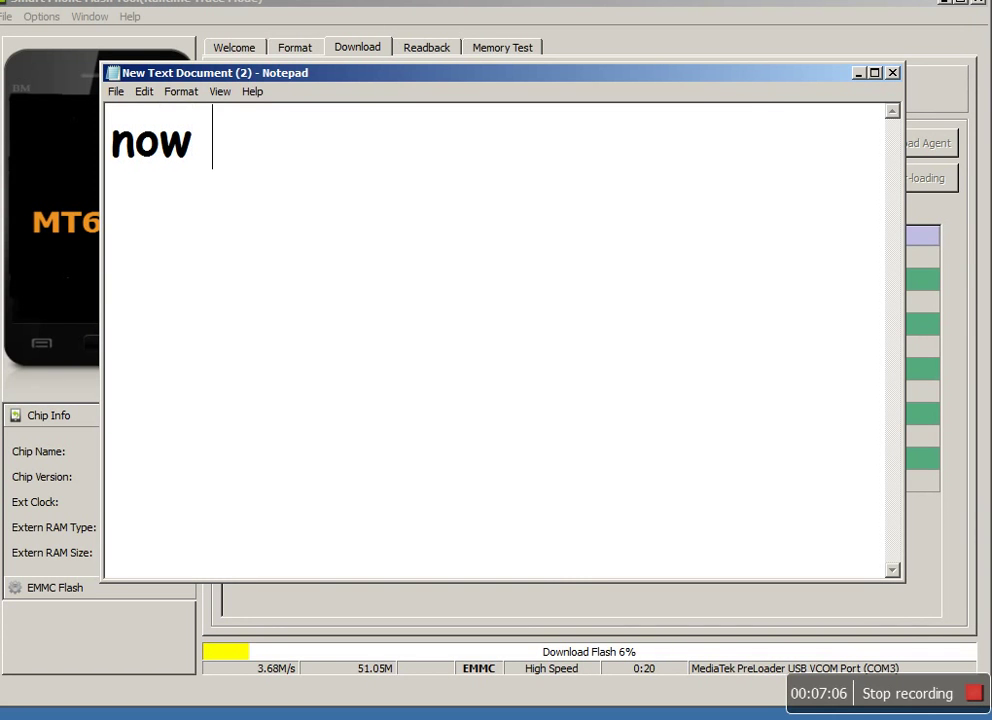
pyautogui.write('it is')
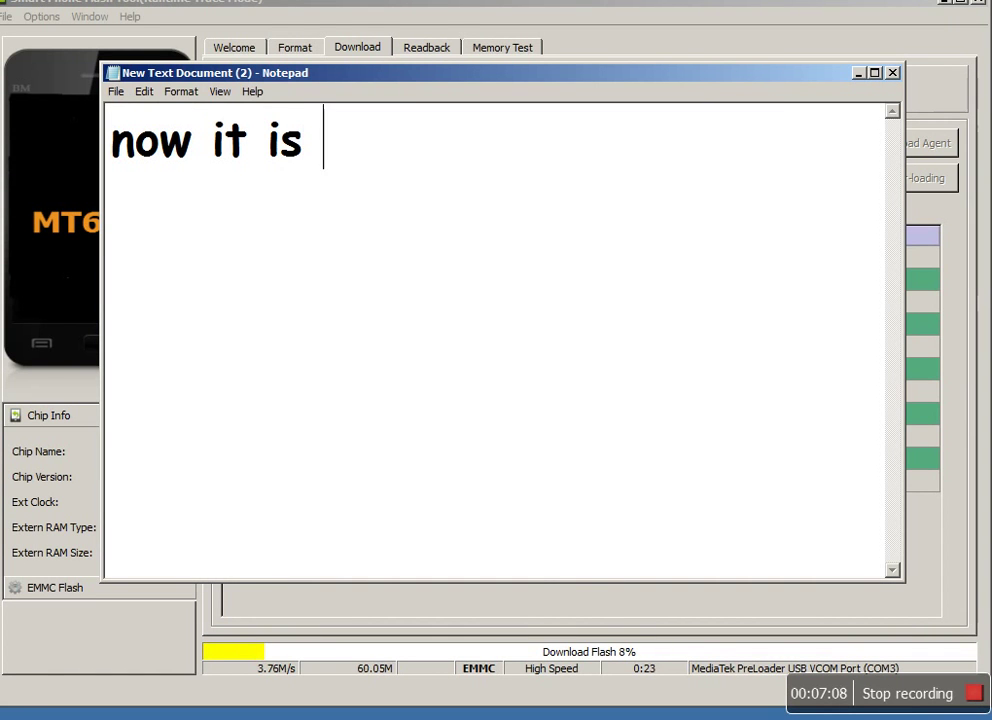
pyautogui.write(' flass')
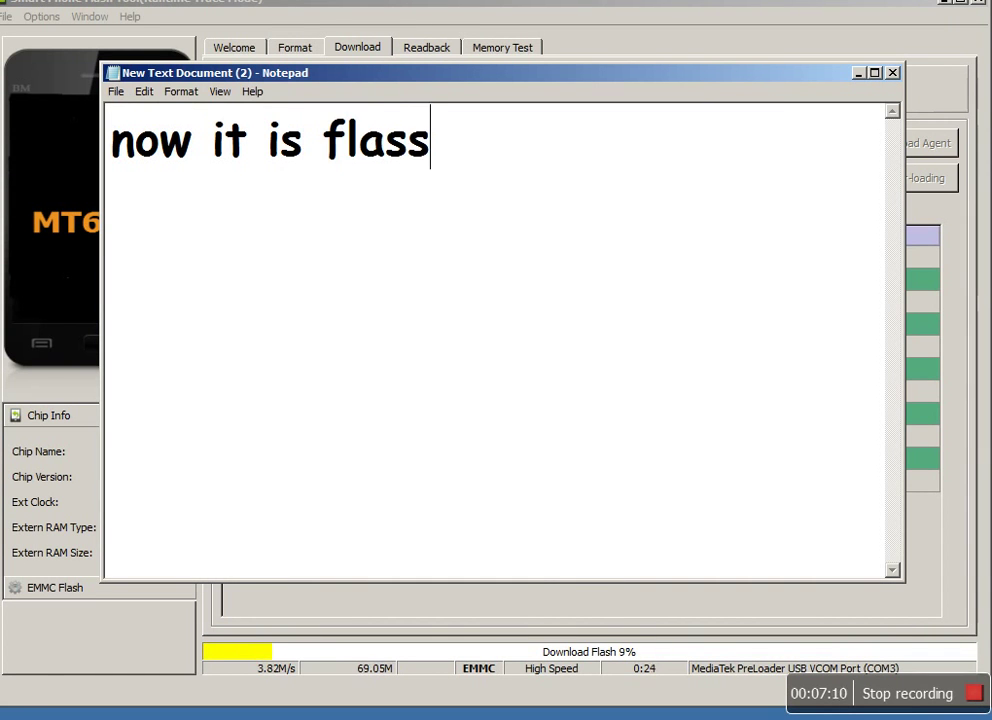
pyautogui.press('BackSpace')
pyautogui.write('hingh')
pyautogui.press('BackSpace')
pyautogui.press('BackSpace')
pyautogui.press('BackSpace')
pyautogui.write('h=')
pyautogui.press('BackSpace')
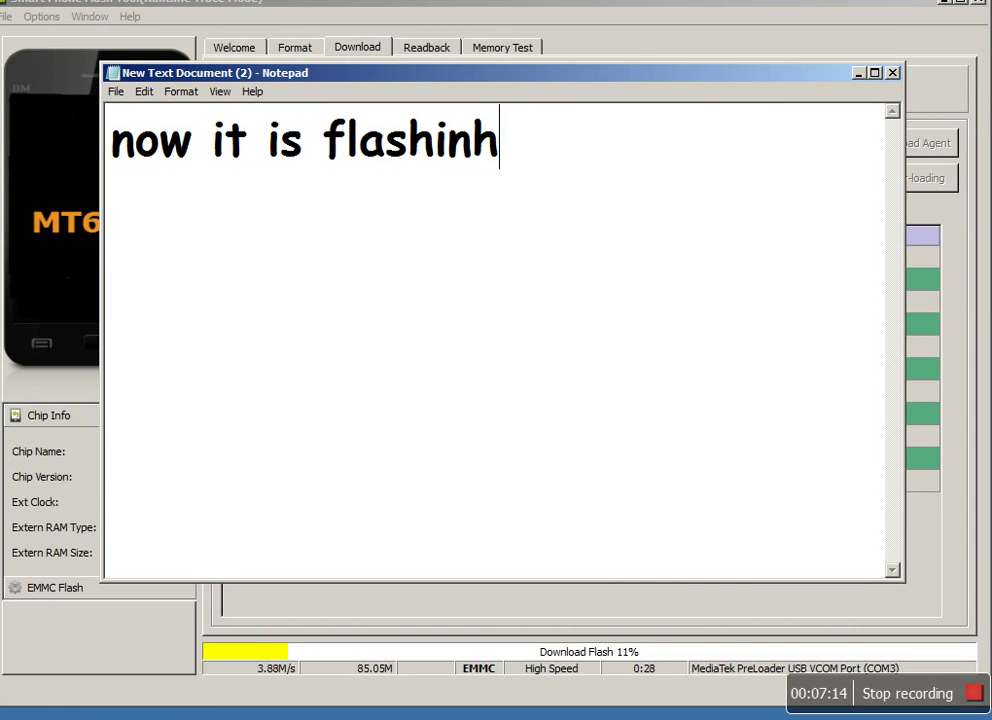
pyautogui.press('BackSpace')
pyautogui.write('g')
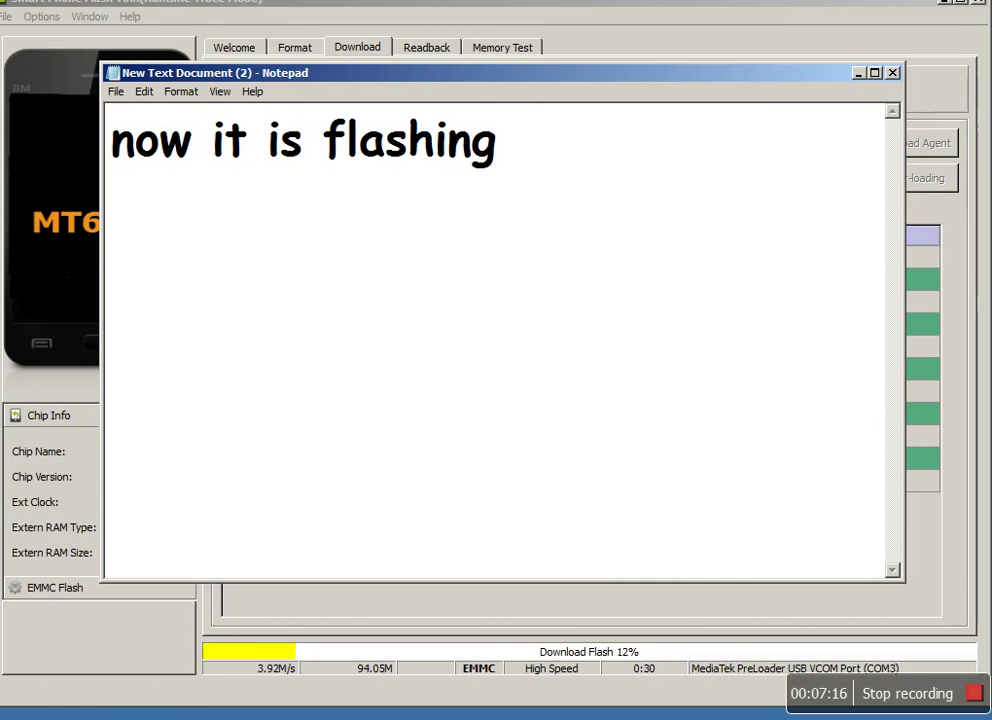
pyautogui.write(' stoc')
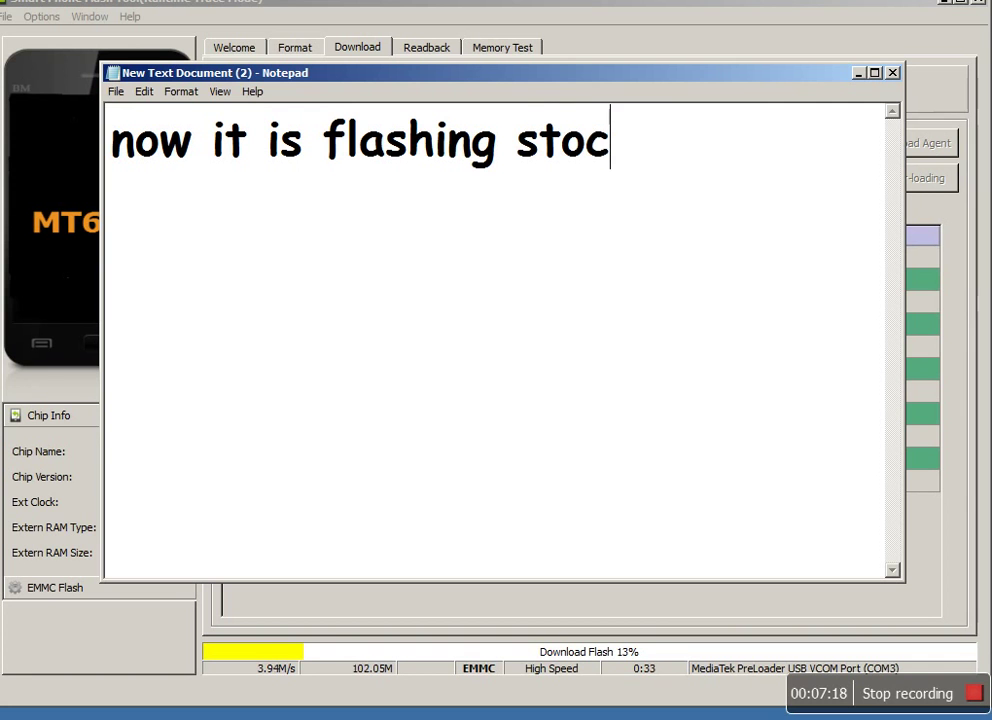
pyautogui.write('k rom')
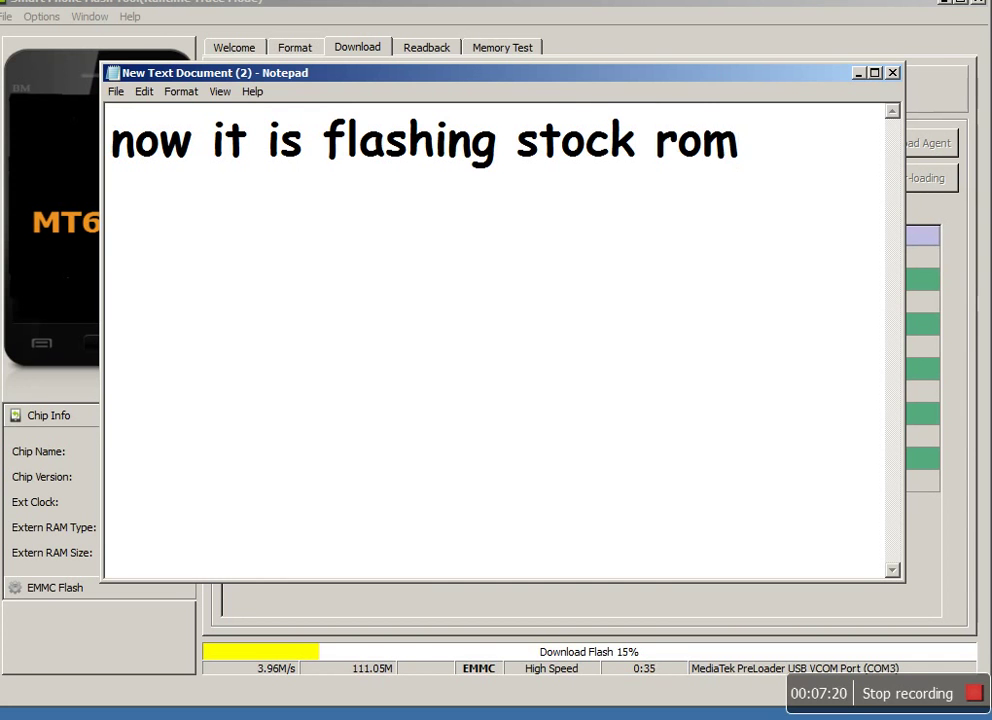
pyautogui.click(589, 55)
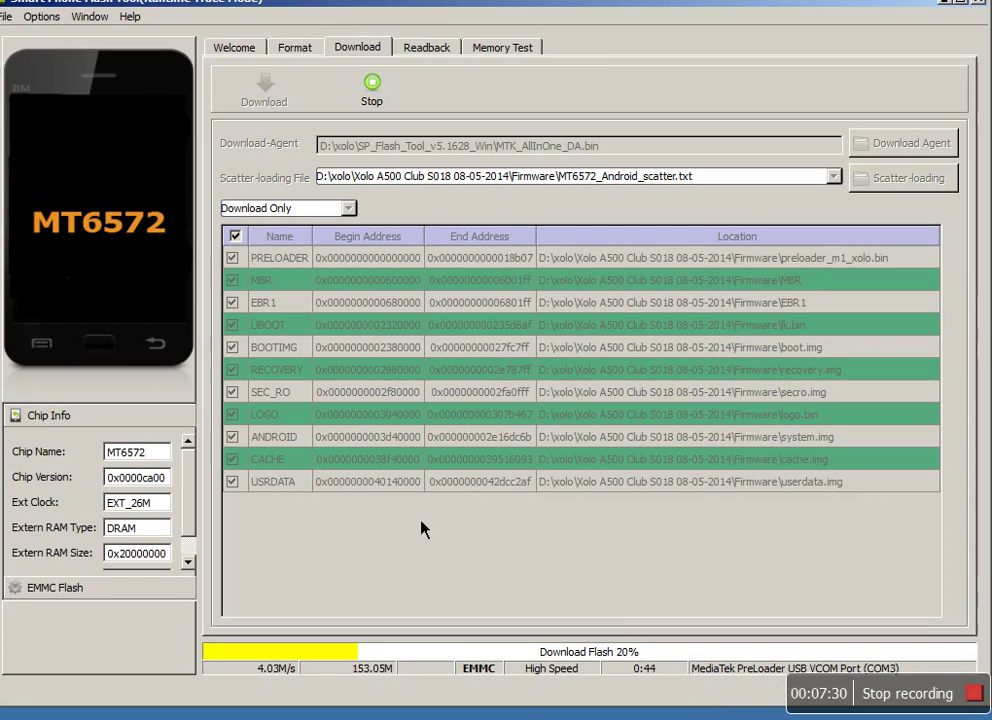
pyautogui.rightClick(362, 716)
pyautogui.press('Escape')
pyautogui.rightClick(352, 716)
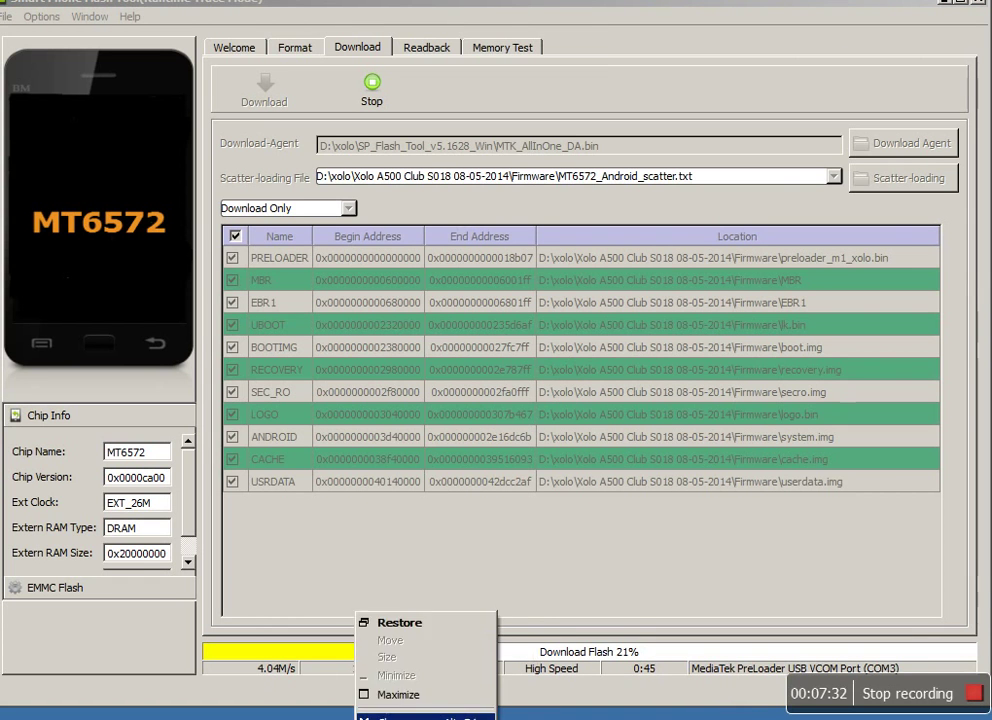
pyautogui.press('Escape')
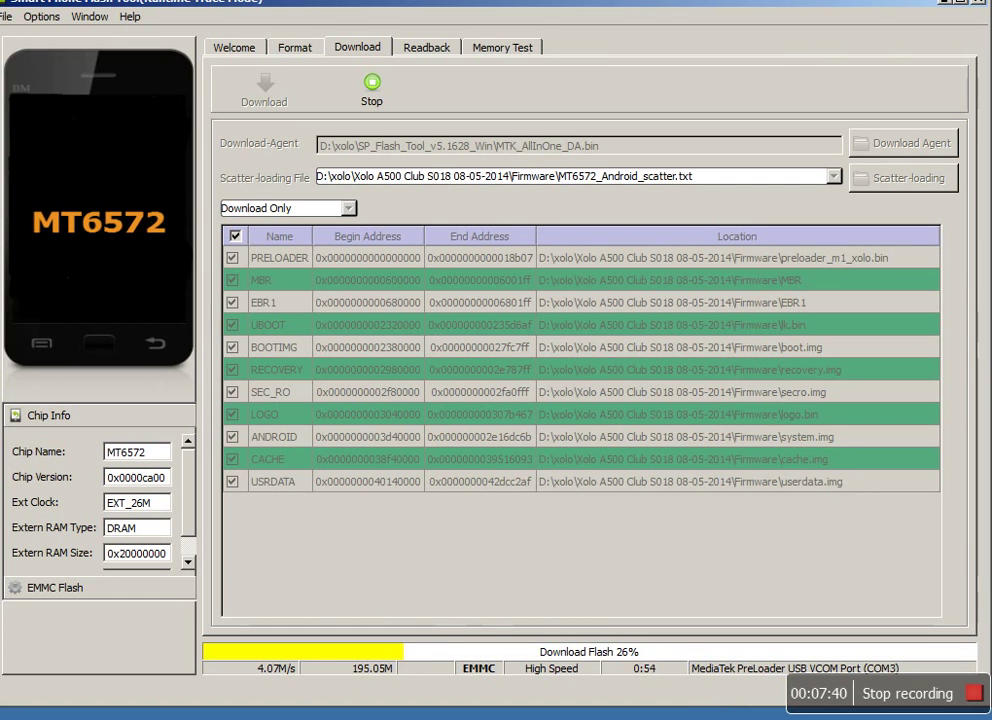
# Shrink the Smart Phone Flash Tool window and move it so its title bar and download progress are fully on screen
pyautogui.moveTo(700, 705); pyautogui.dragTo(733, 644)
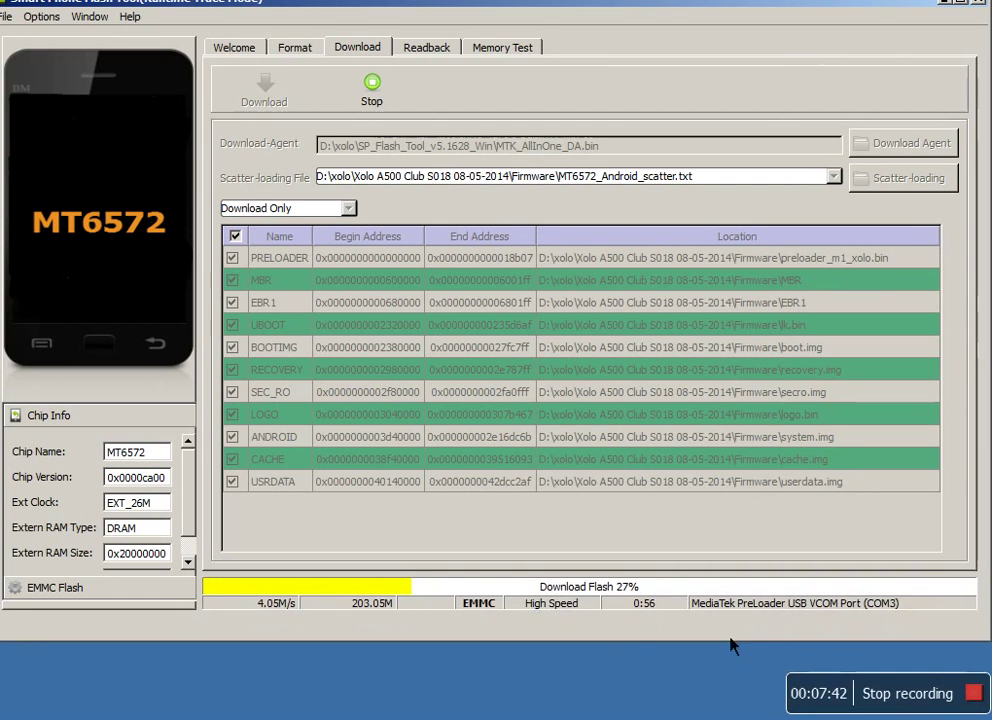
pyautogui.moveTo(988, 640); pyautogui.dragTo(887, 672)
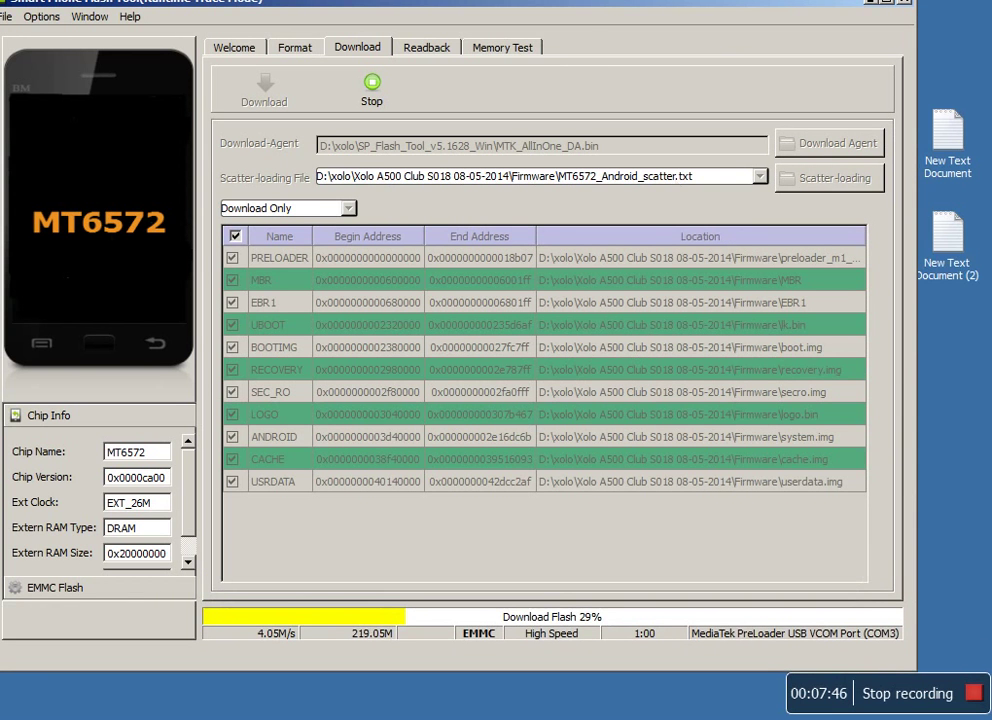
pyautogui.moveTo(577, 18); pyautogui.dragTo(598, 47)
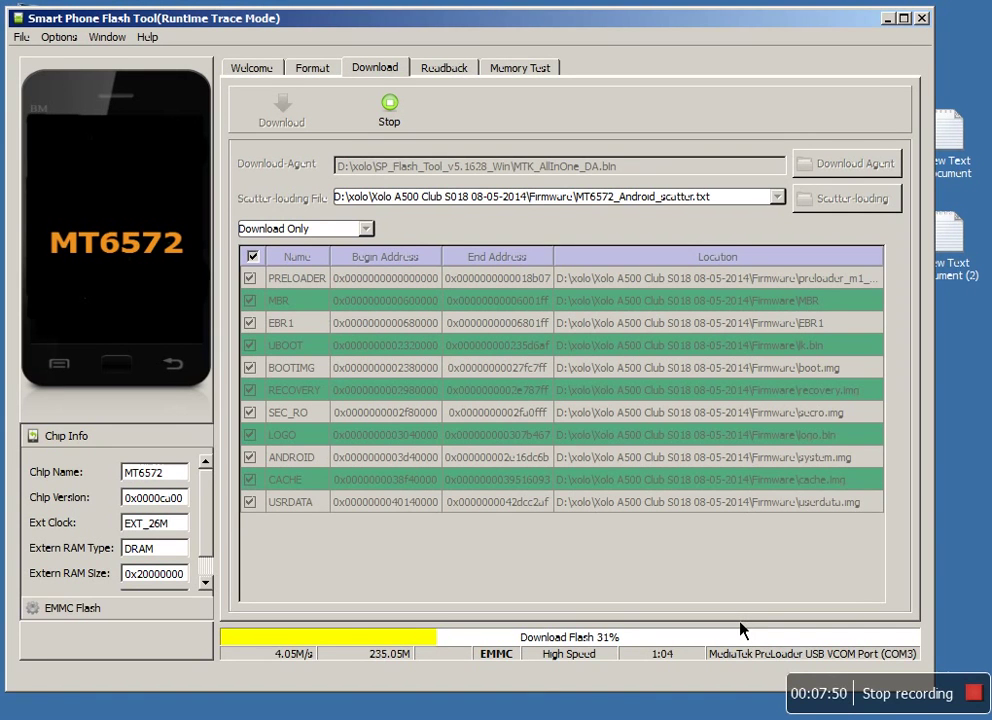
pyautogui.scroll(-1, 205, 530)
pyautogui.scroll(1, 205, 530)
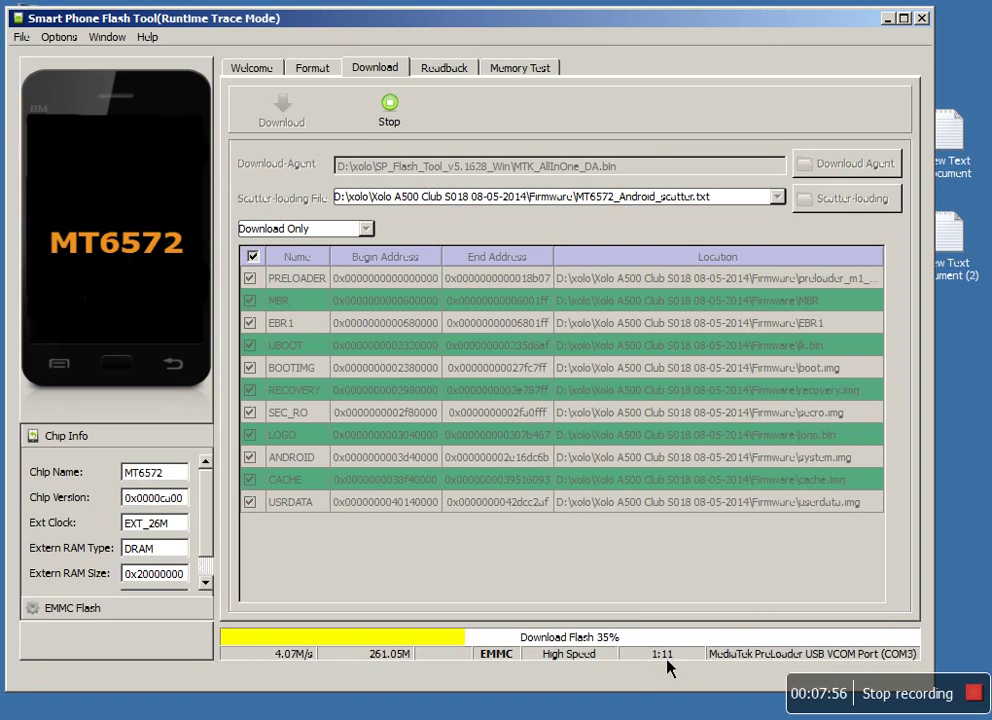
# Switch to Notepad and add a second line to the note reading "now waite"
pyautogui.hotkey('alt', 'Tab')
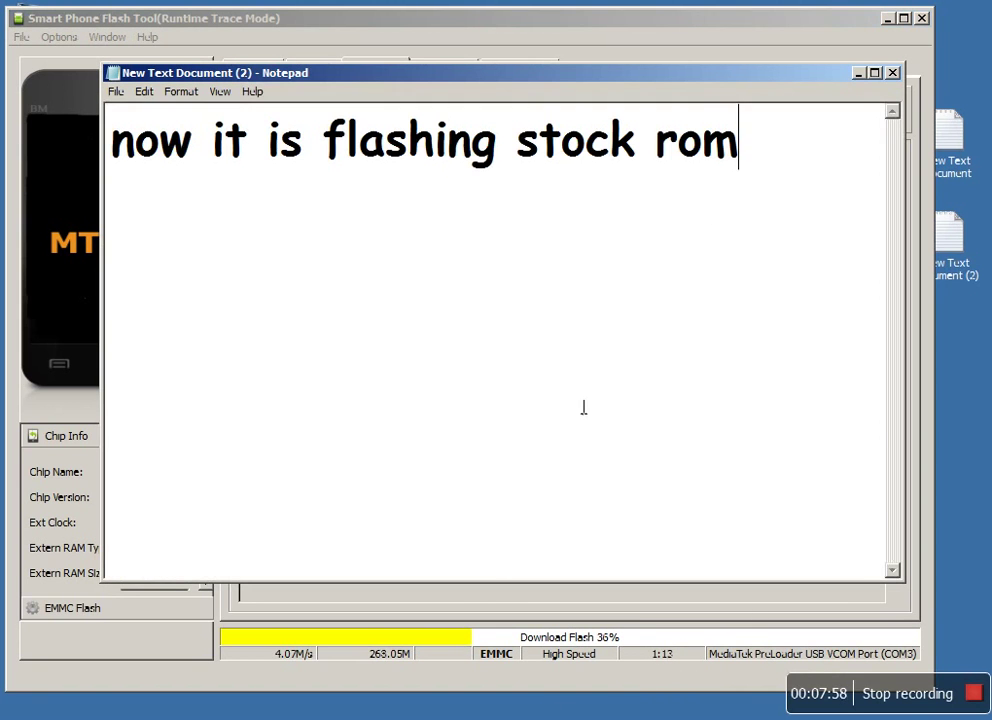
pyautogui.press('Return')
pyautogui.write('no')
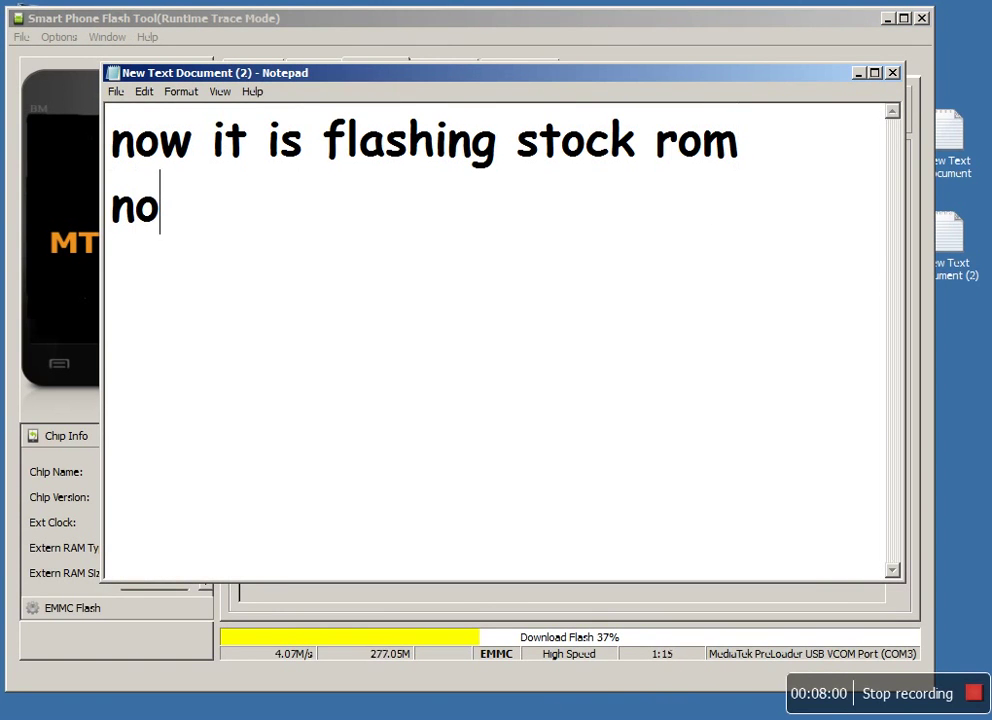
pyautogui.write('w waite')
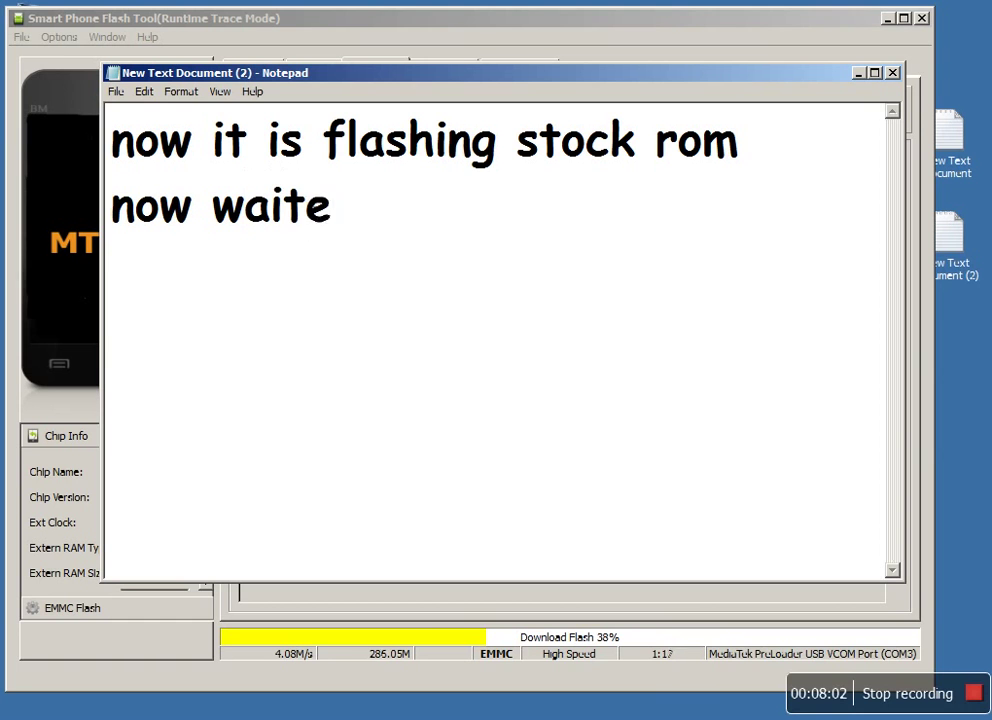
# Add a third line to the note reading "one thing to remember that"
pyautogui.press('Return')
pyautogui.write('on thimg')
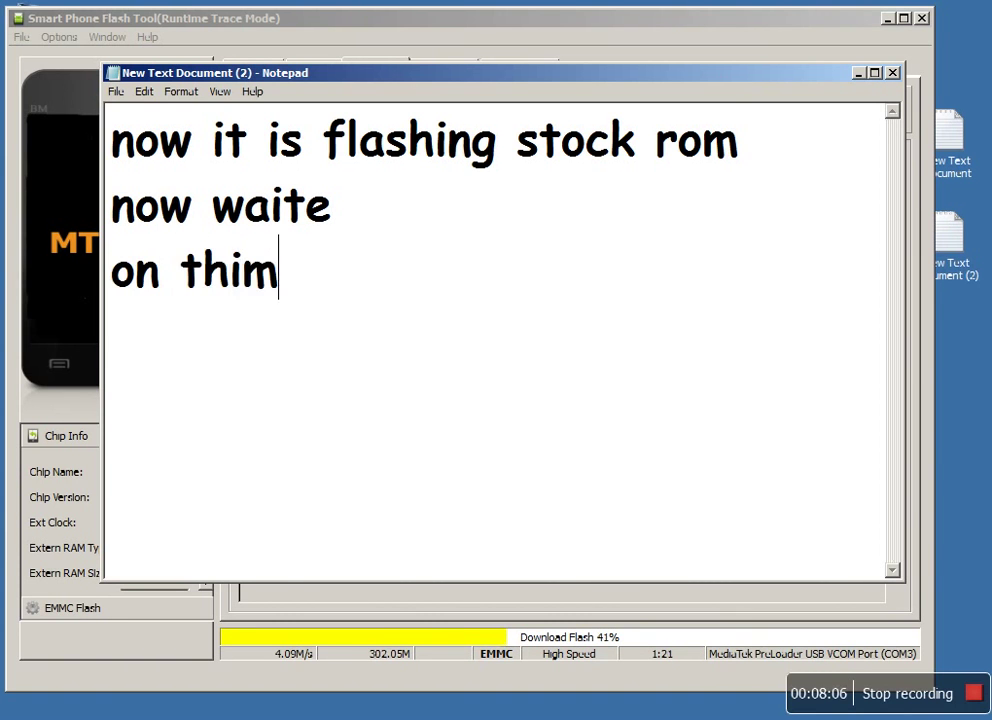
pyautogui.press('BackSpace')
pyautogui.press('BackSpace')
pyautogui.press('BackSpace')
pyautogui.press('BackSpace')
pyautogui.press('BackSpace')
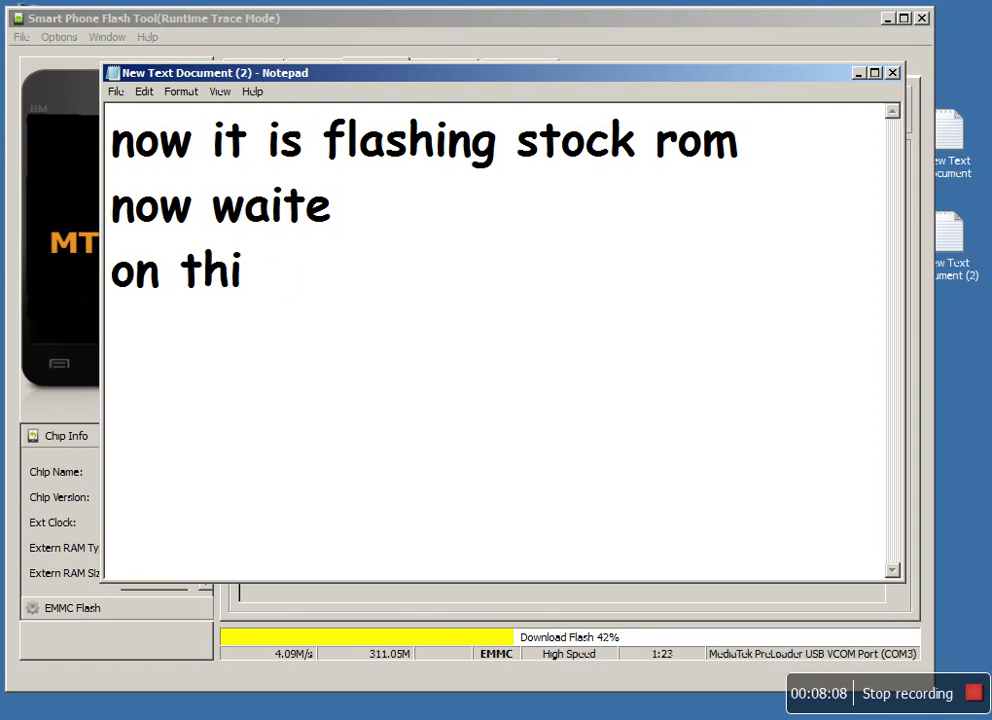
pyautogui.press('BackSpace')
pyautogui.press('BackSpace')
pyautogui.press('BackSpace')
pyautogui.press('BackSpace')
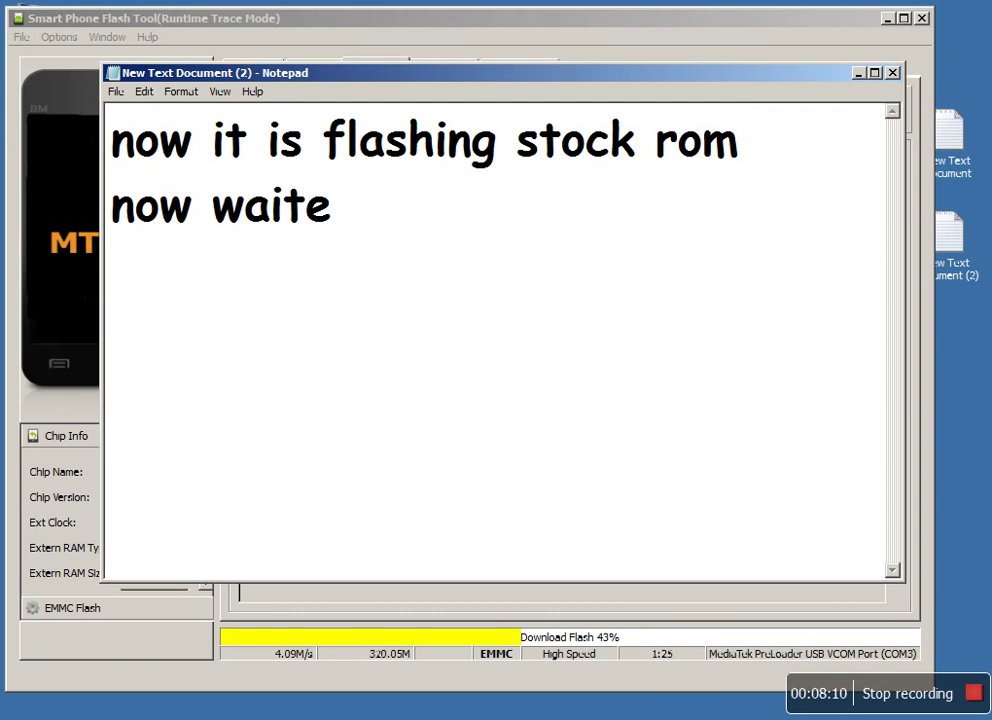
pyautogui.write('one ')
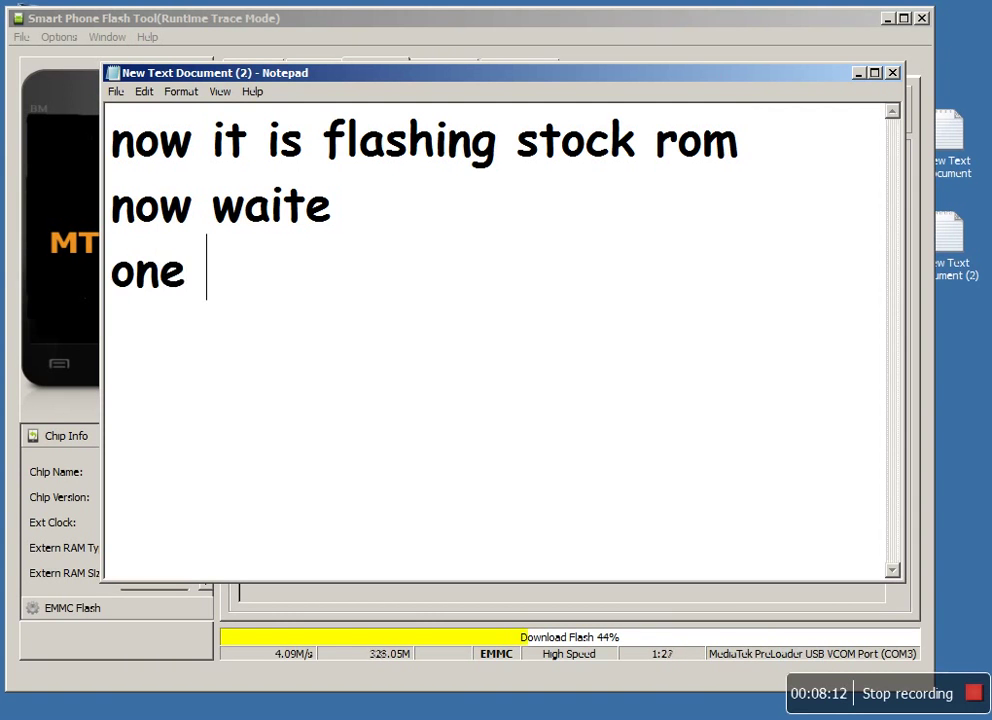
pyautogui.write('thing to')
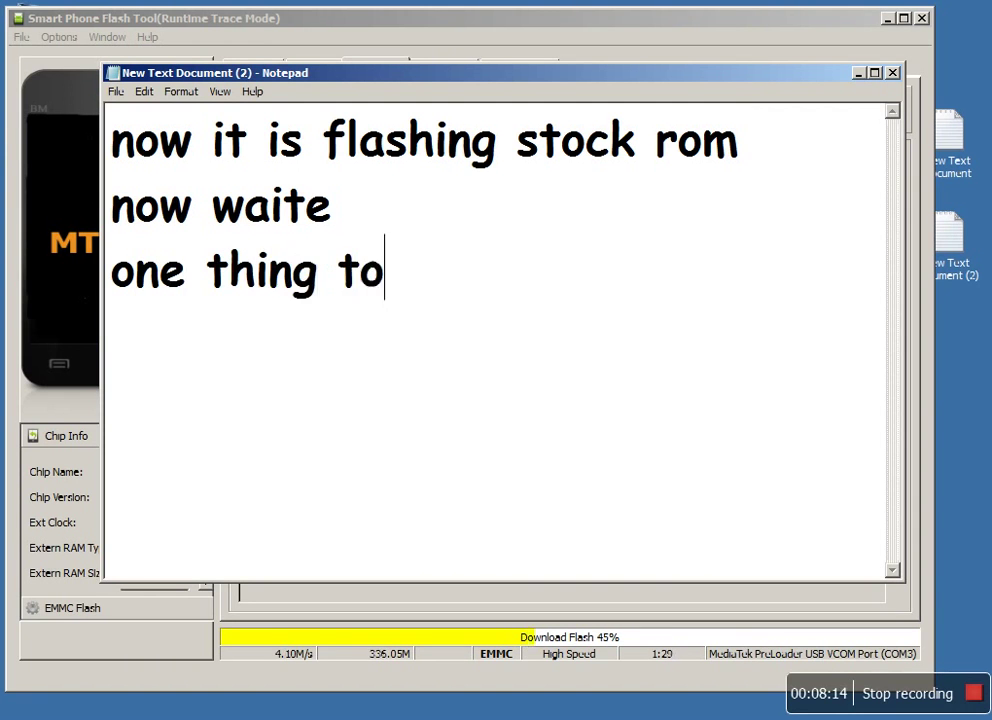
pyautogui.write(' reme')
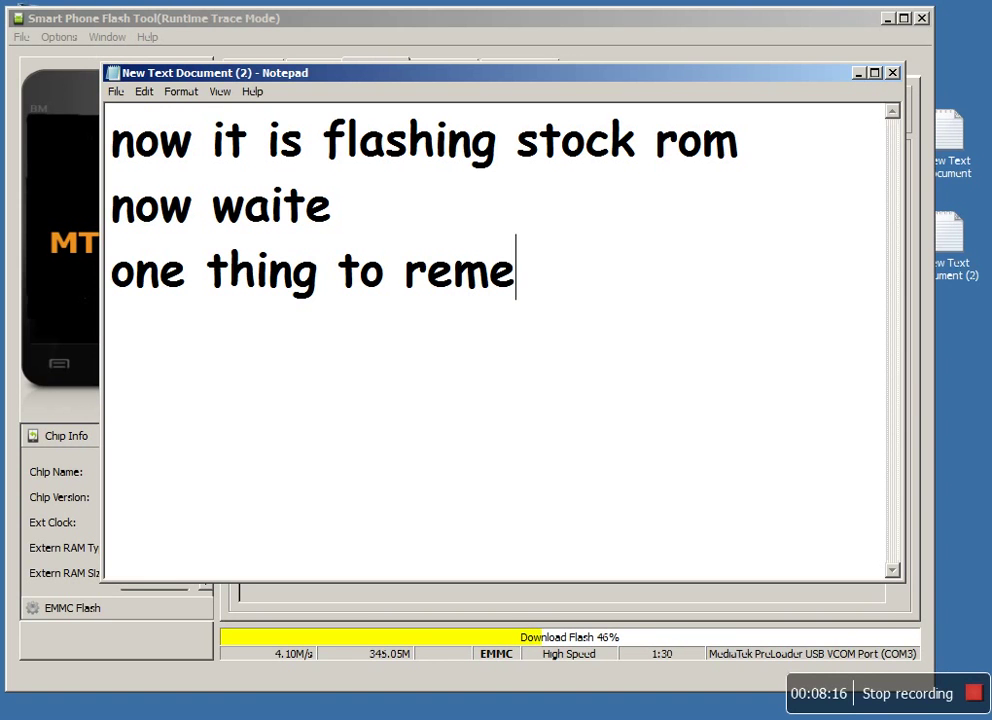
pyautogui.write('m')
pyautogui.write('be')
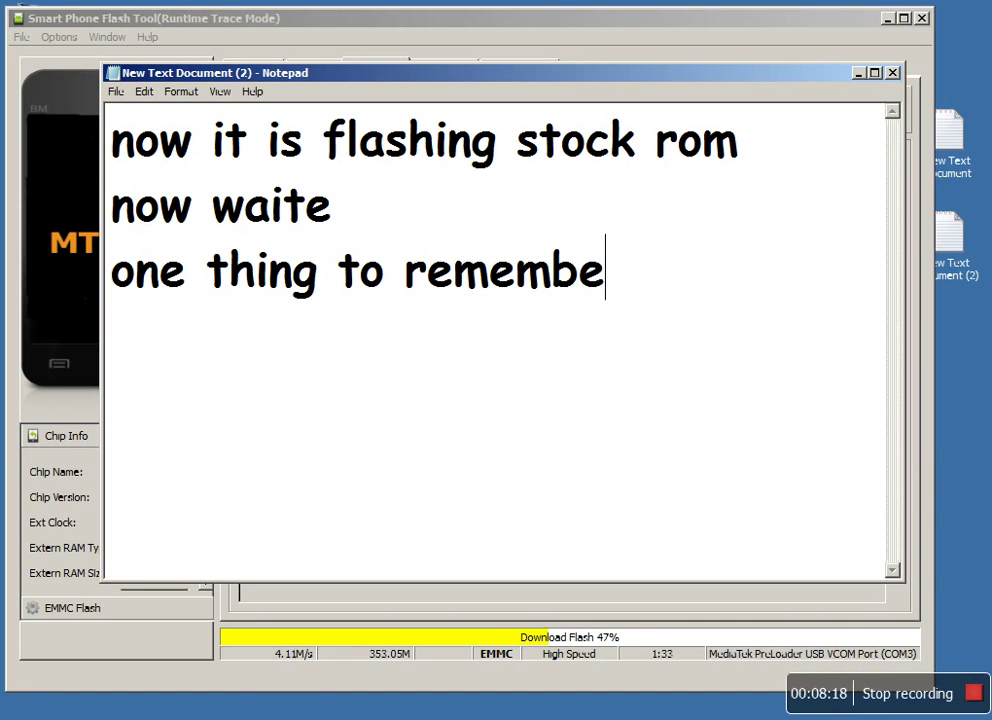
pyautogui.write('r that')
# Add the lines "do not remove ur phone from" and "usb" to the note
pyautogui.press('Return')
pyautogui.write('the')
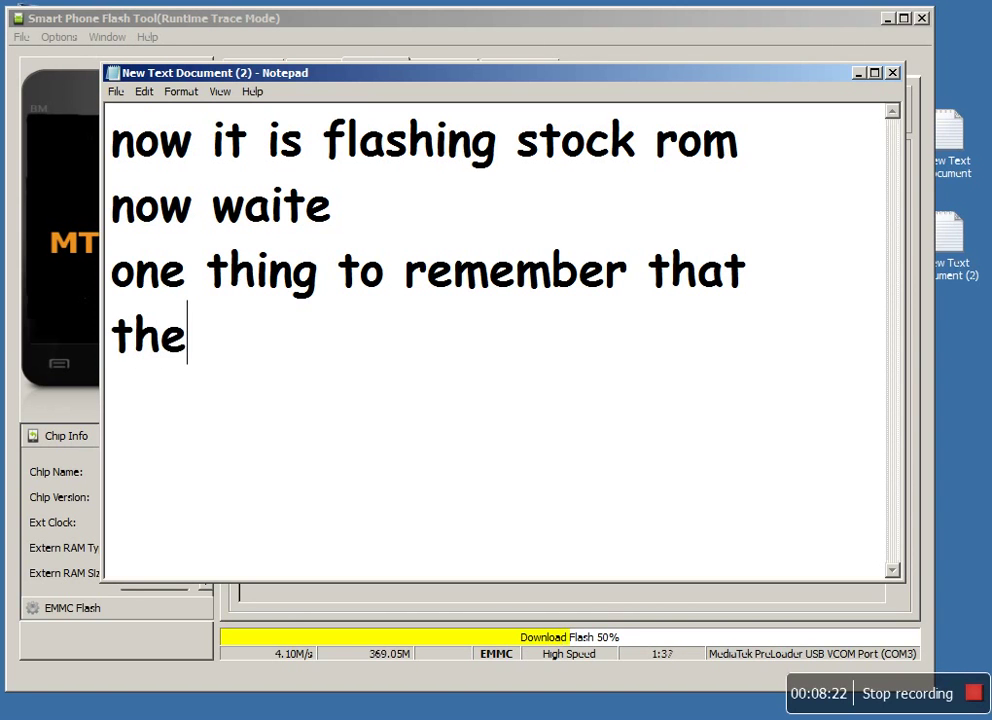
pyautogui.press('BackSpace')
pyautogui.press('BackSpace')
pyautogui.press('BackSpace')
pyautogui.write('d')
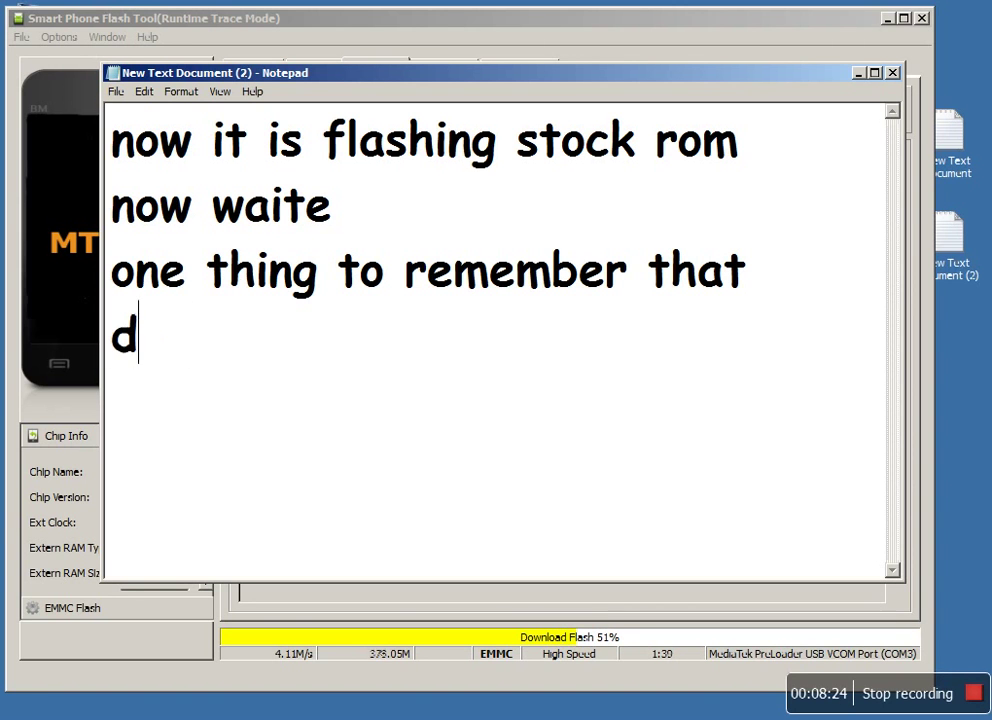
pyautogui.write('o not re')
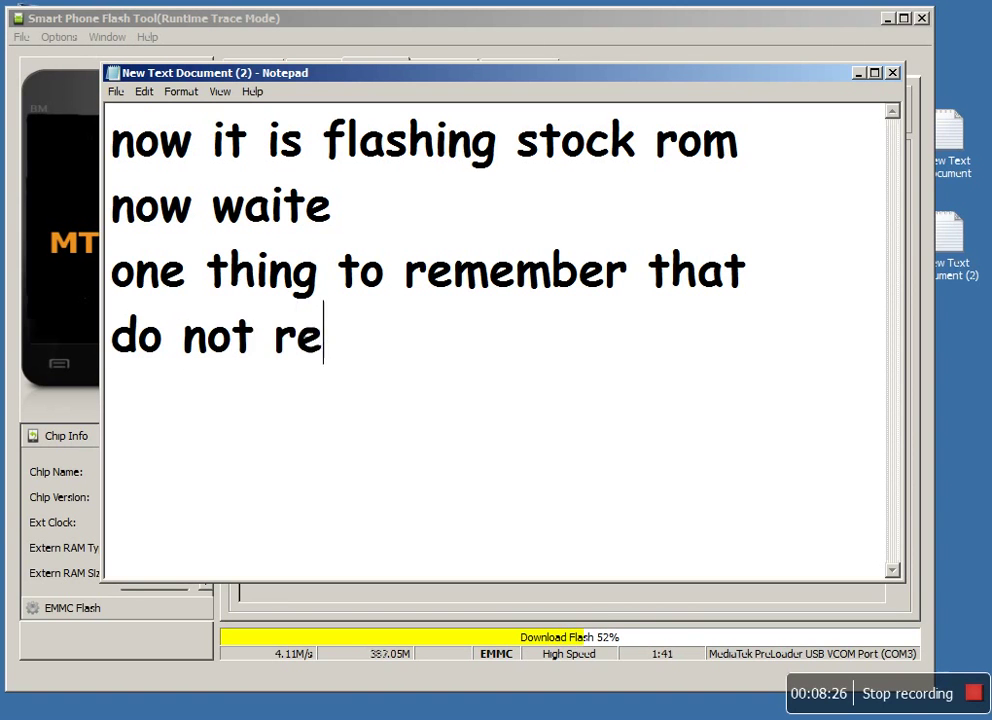
pyautogui.write('mov')
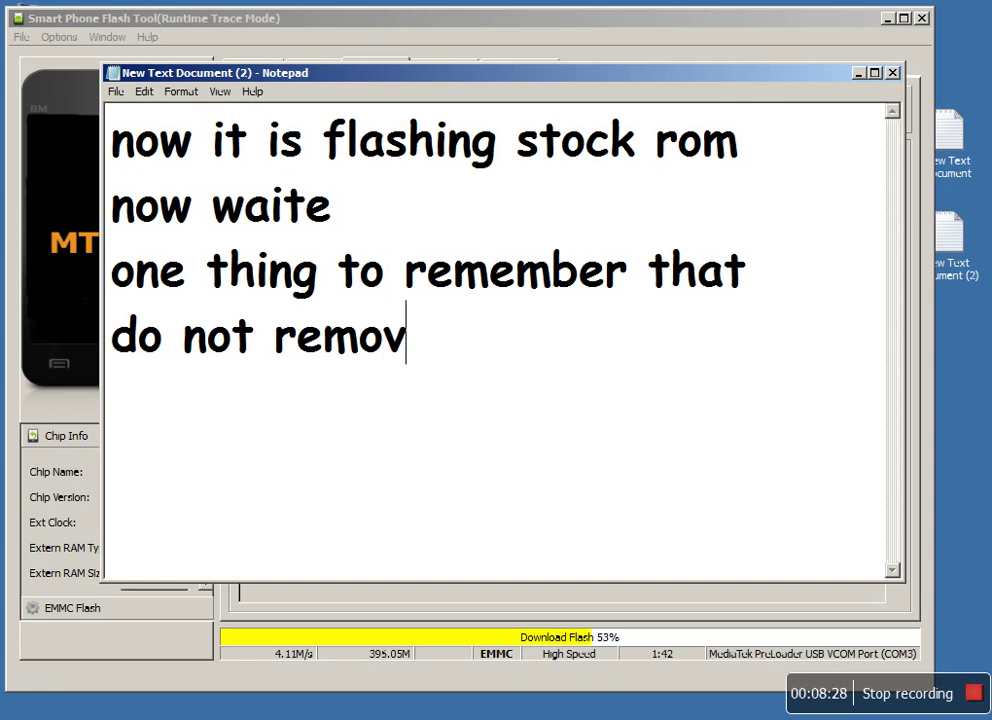
pyautogui.write('e ur')
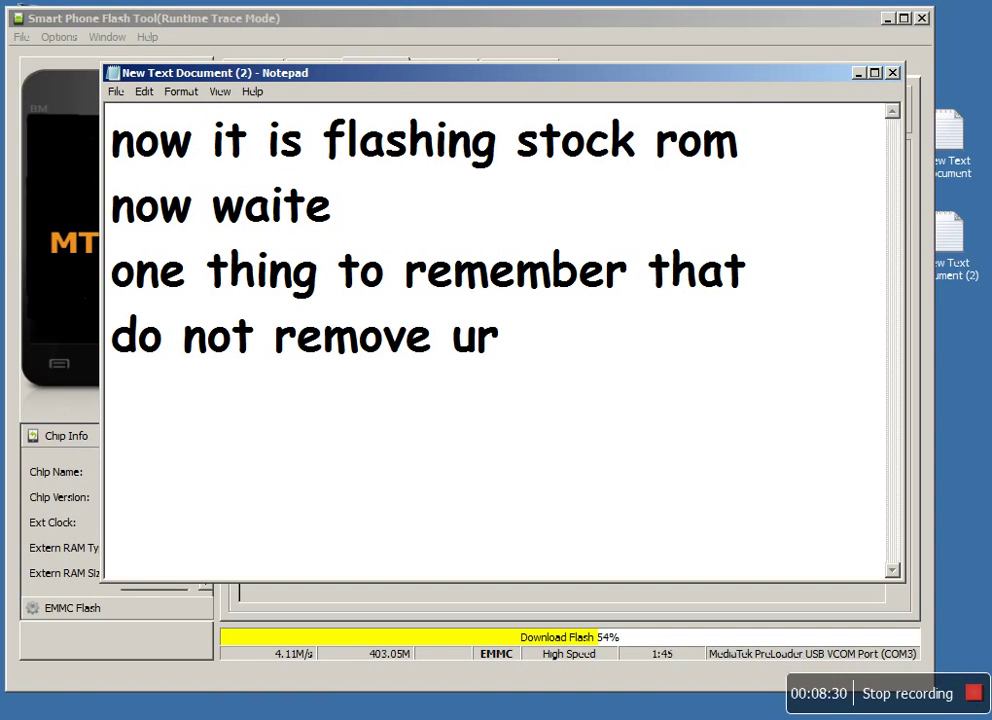
pyautogui.write(' phone ')
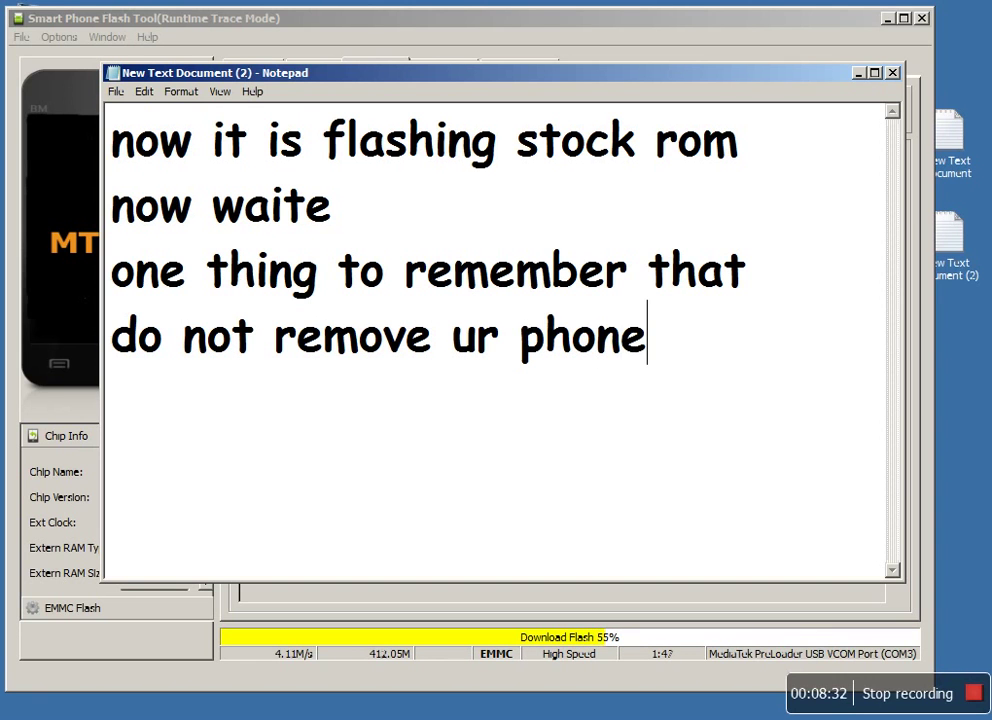
pyautogui.write('from')
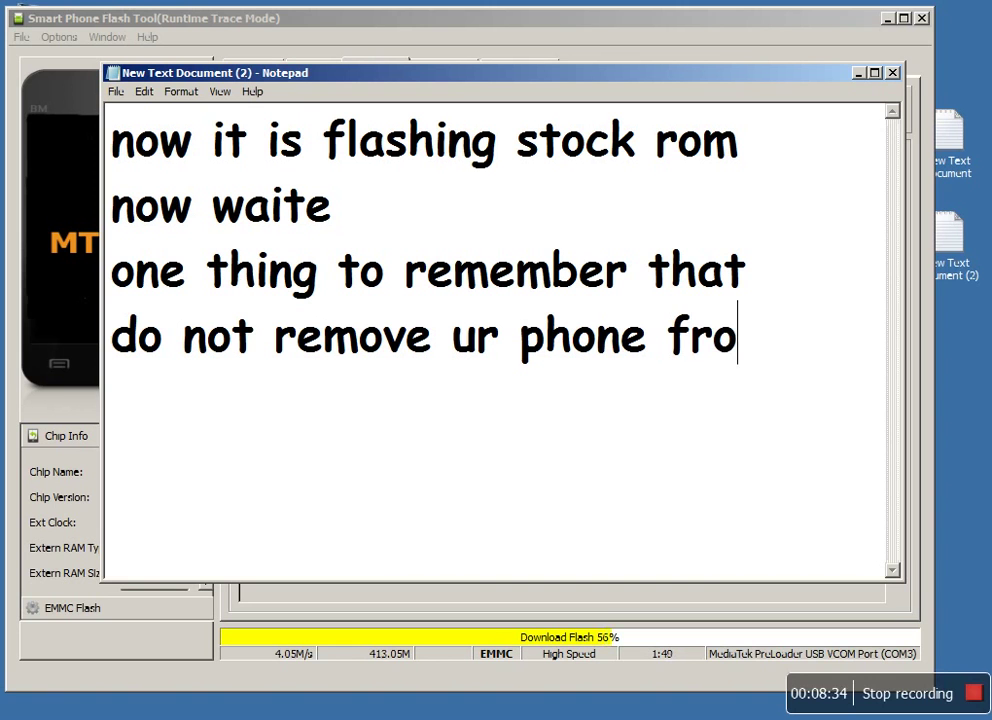
pyautogui.press('Return')
pyautogui.write('usb')
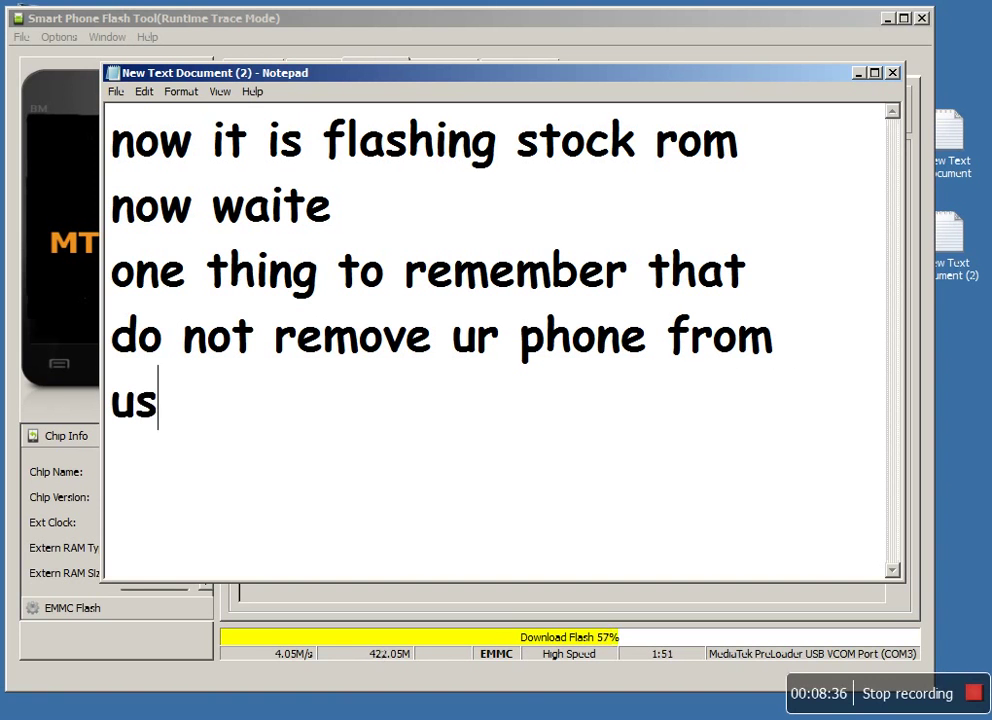
# Add the line "or there should be no power cut" to the end of the note
pyautogui.press('Return')
pyautogui.write('or t')
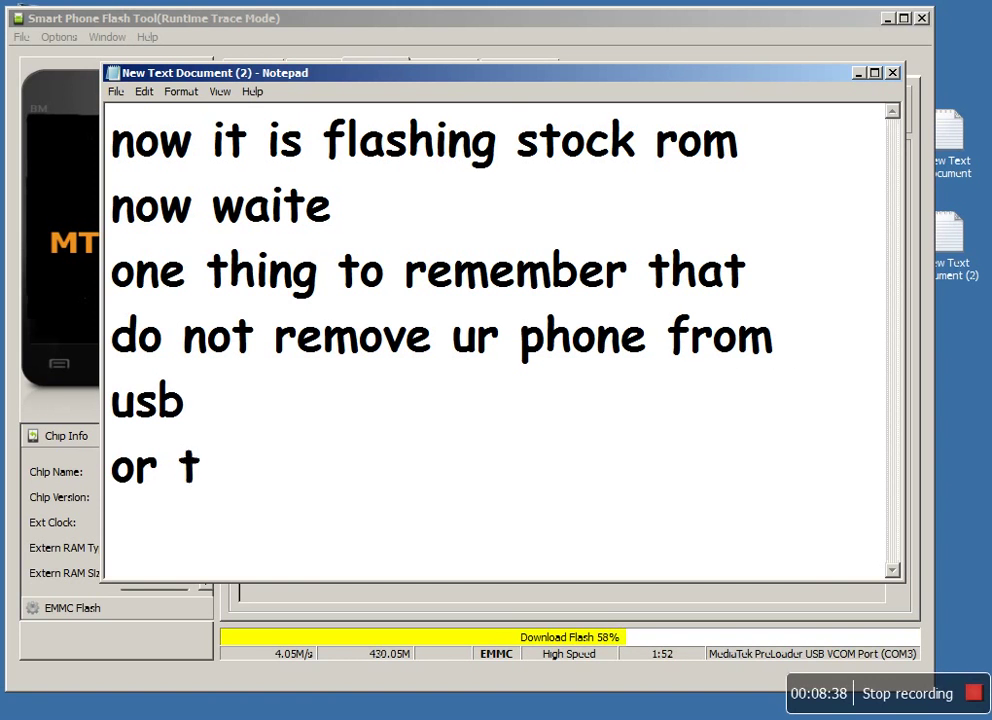
pyautogui.write('here s')
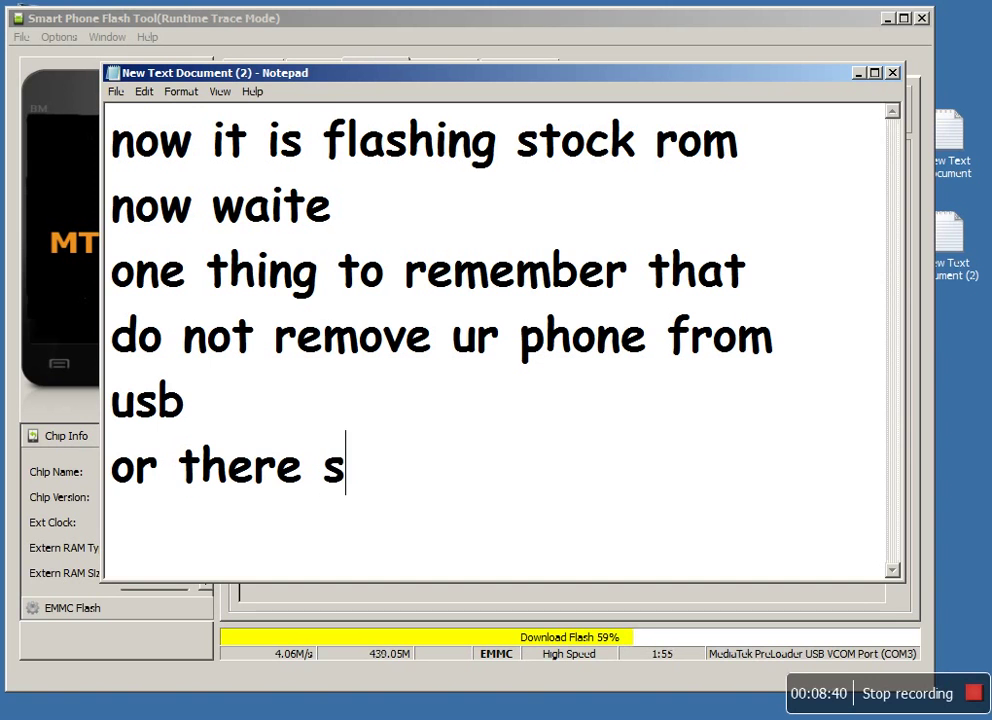
pyautogui.write('holf')
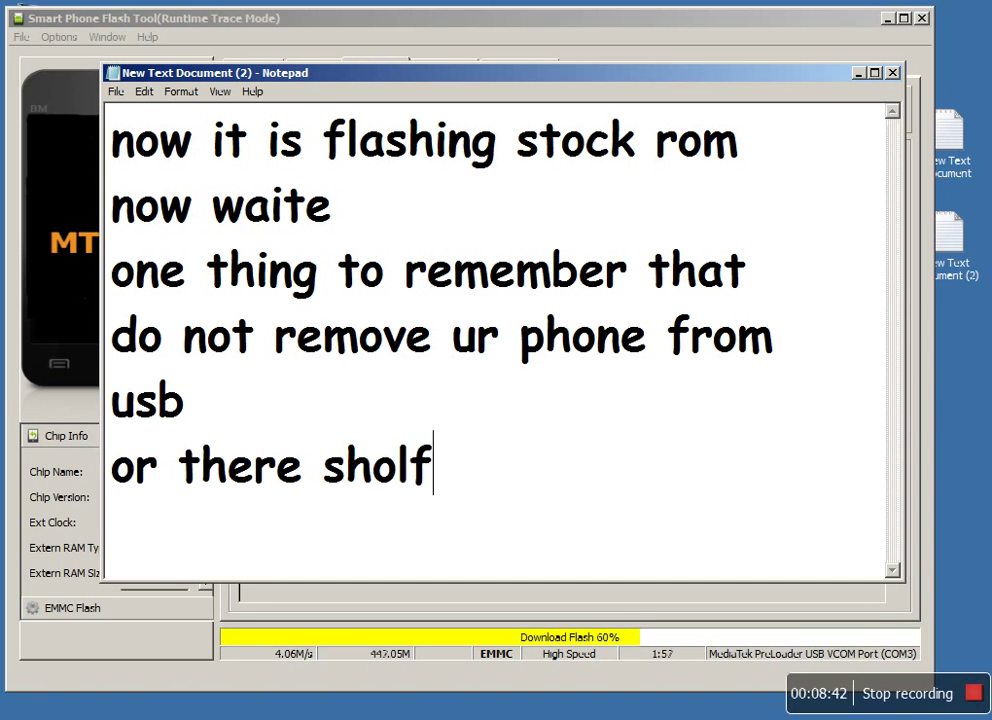
pyautogui.press('BackSpace')
pyautogui.press('BackSpace')
pyautogui.press('BackSpace')
pyautogui.write('u')
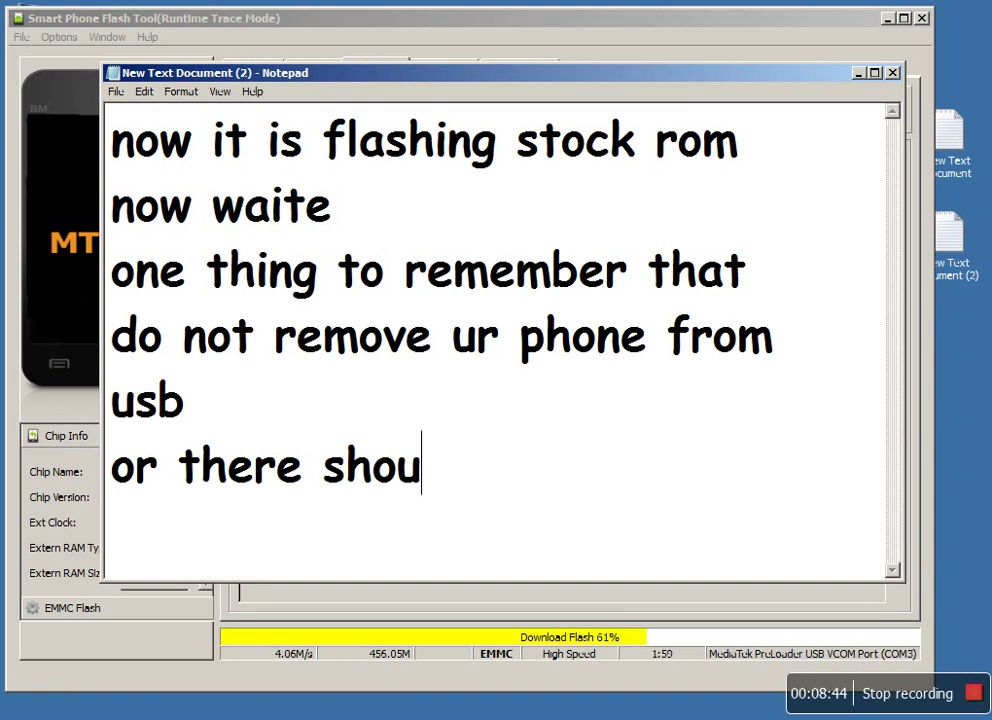
pyautogui.write('ld b')
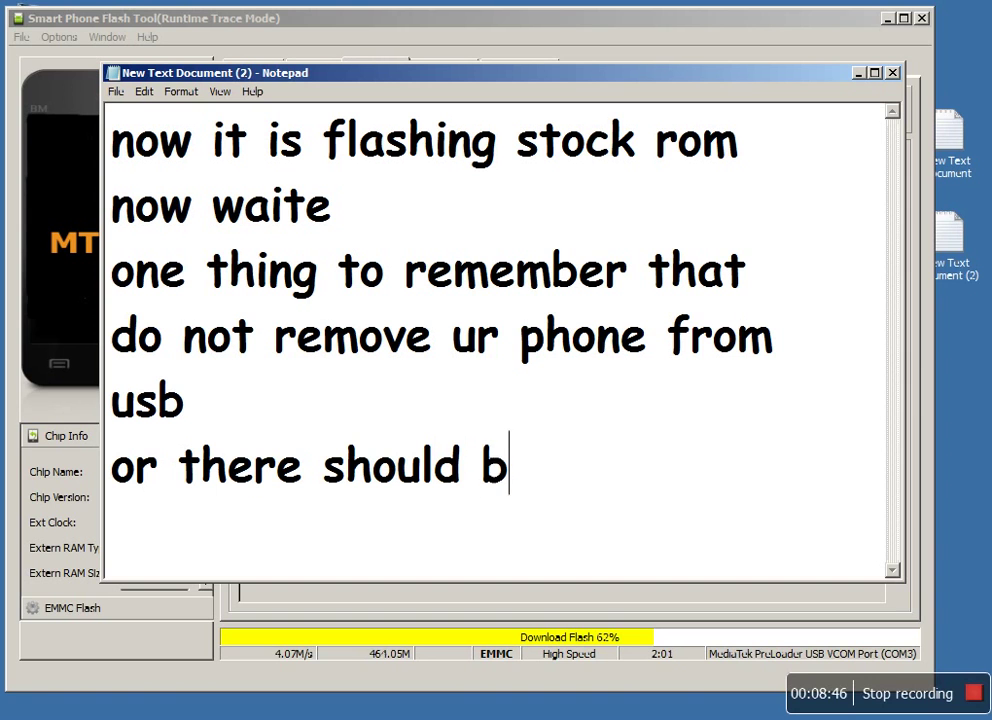
pyautogui.write('e no')
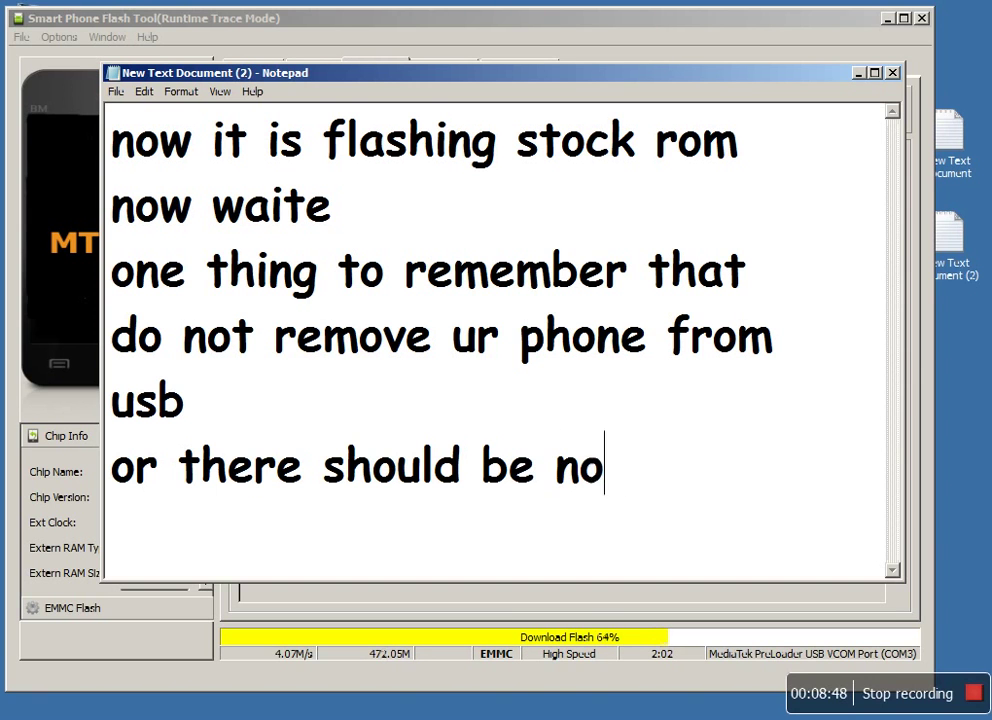
pyautogui.write(' po')
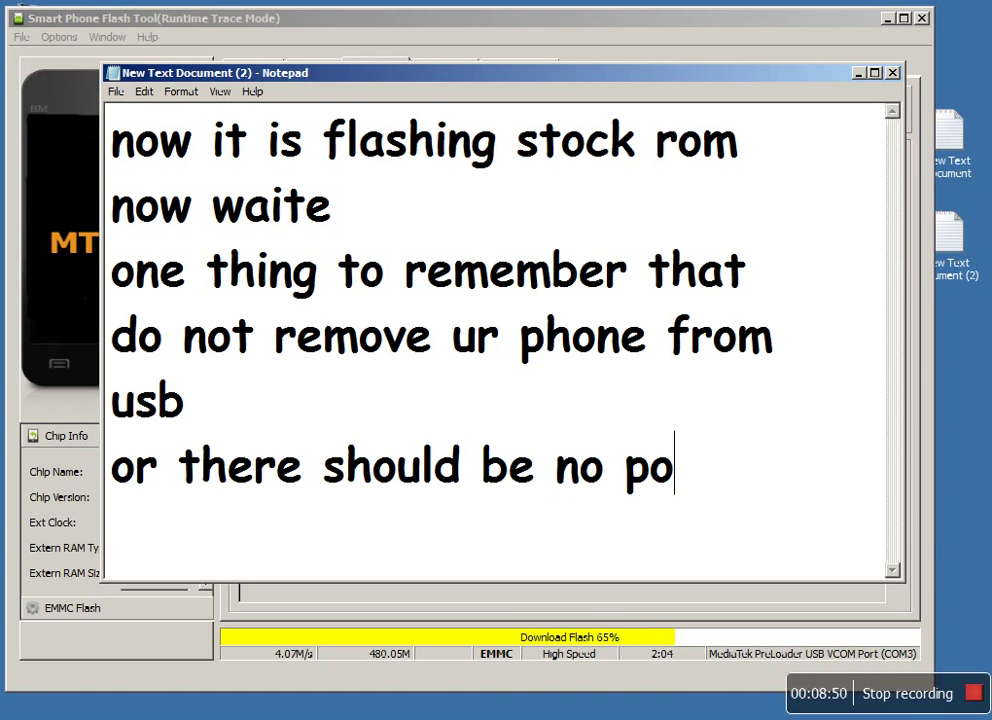
pyautogui.write('wer cut')
# Add the lines "otherwise there might be some" and "problem" to the end of the note
pyautogui.press('Return')
pyautogui.write('otherqw')
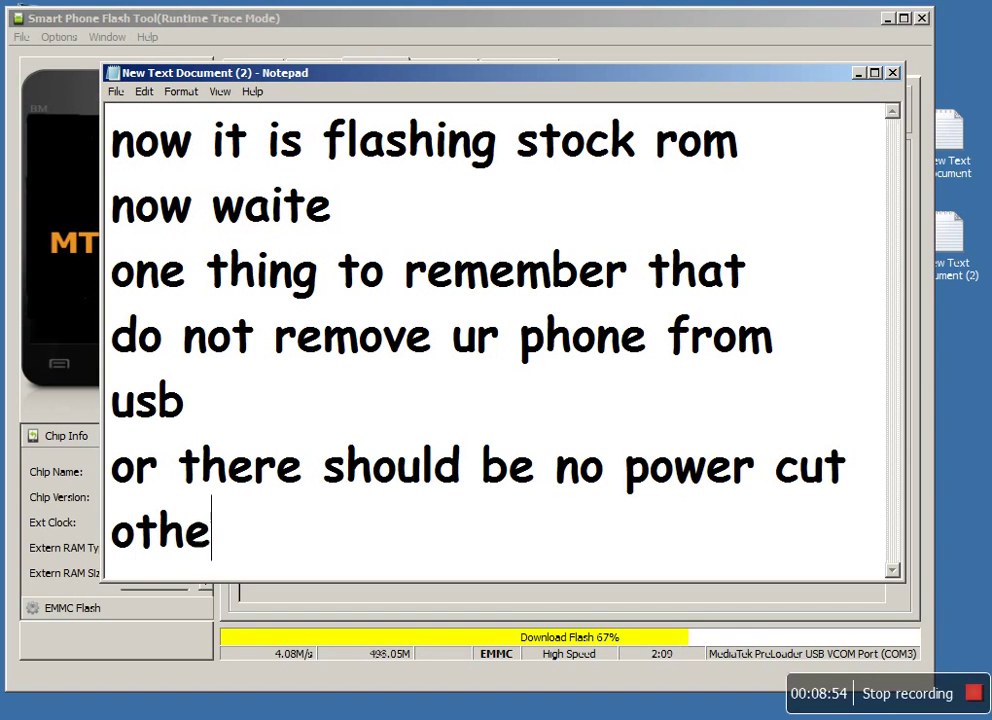
pyautogui.press('BackSpace')
pyautogui.press('BackSpace')
pyautogui.write('wise there might ')
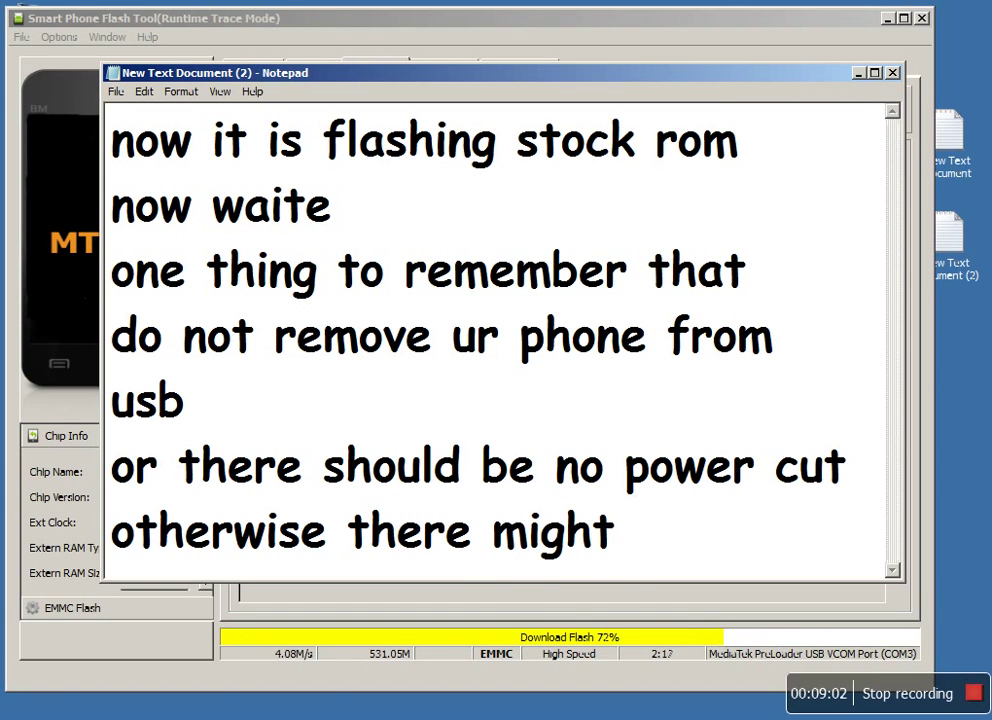
pyautogui.write('be')
pyautogui.press('BackSpace')
pyautogui.write('e some p')
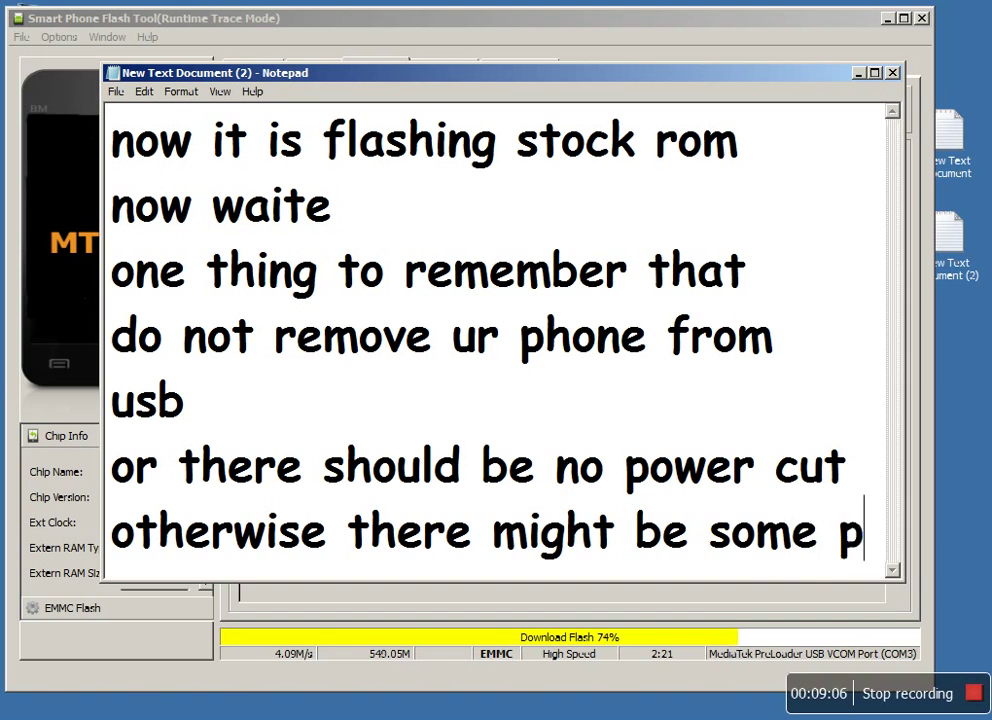
pyautogui.press('Return')
pyautogui.write('probl')
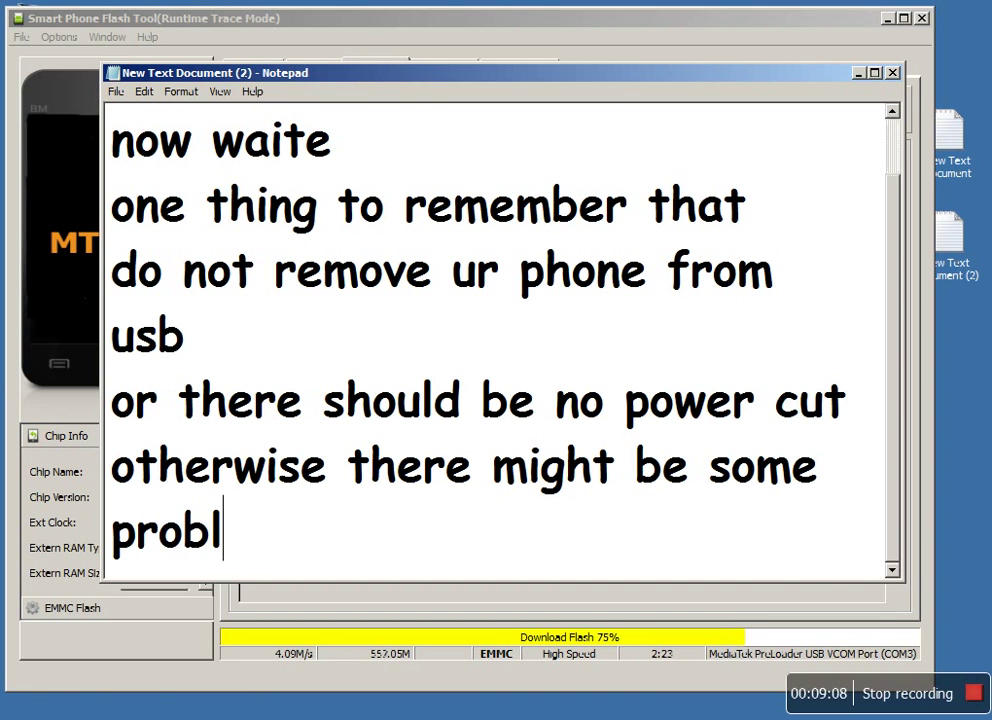
pyautogui.write('em')
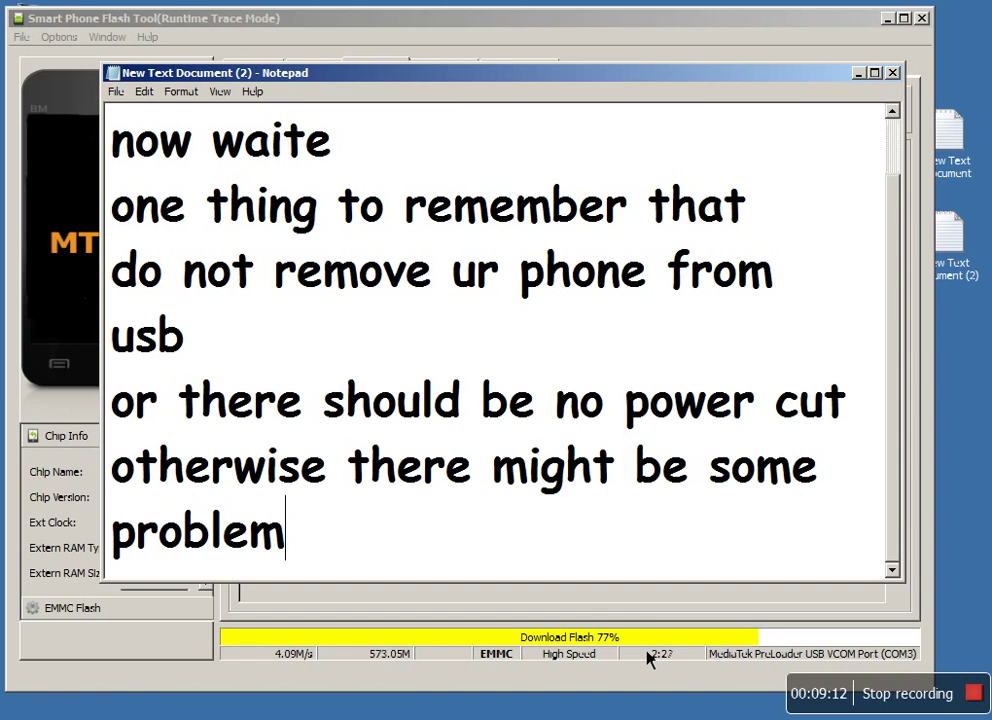
# Add the line "so now it is 83% done" to the note, then bring the Smart Phone Flash Tool window to the front
pyautogui.press('Return')
pyautogui.write('so now')
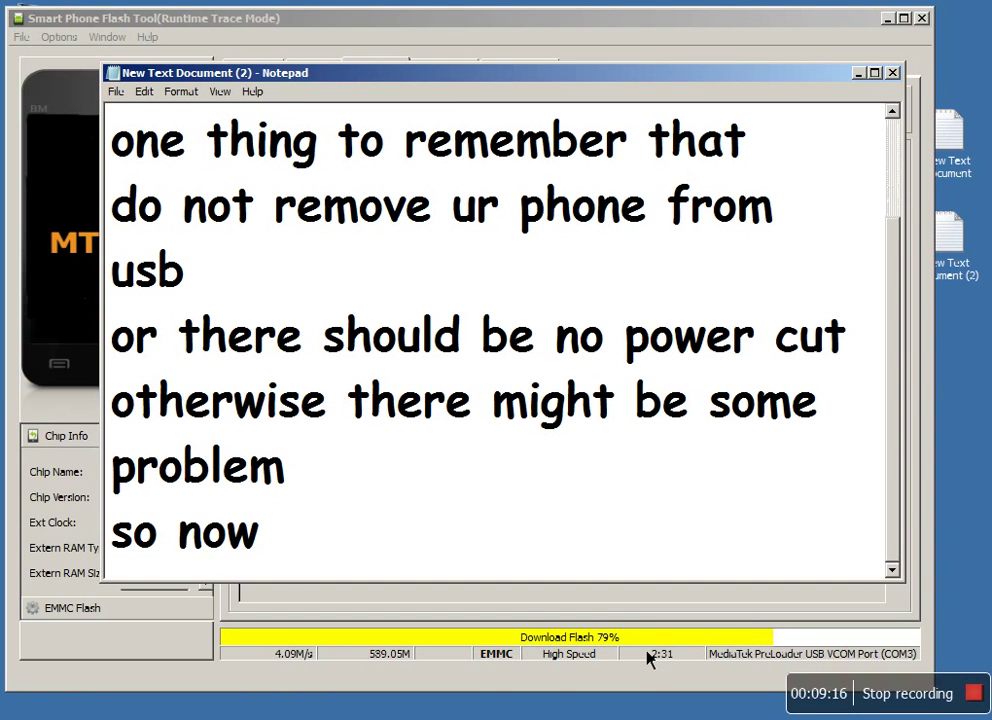
pyautogui.write(' it is ')
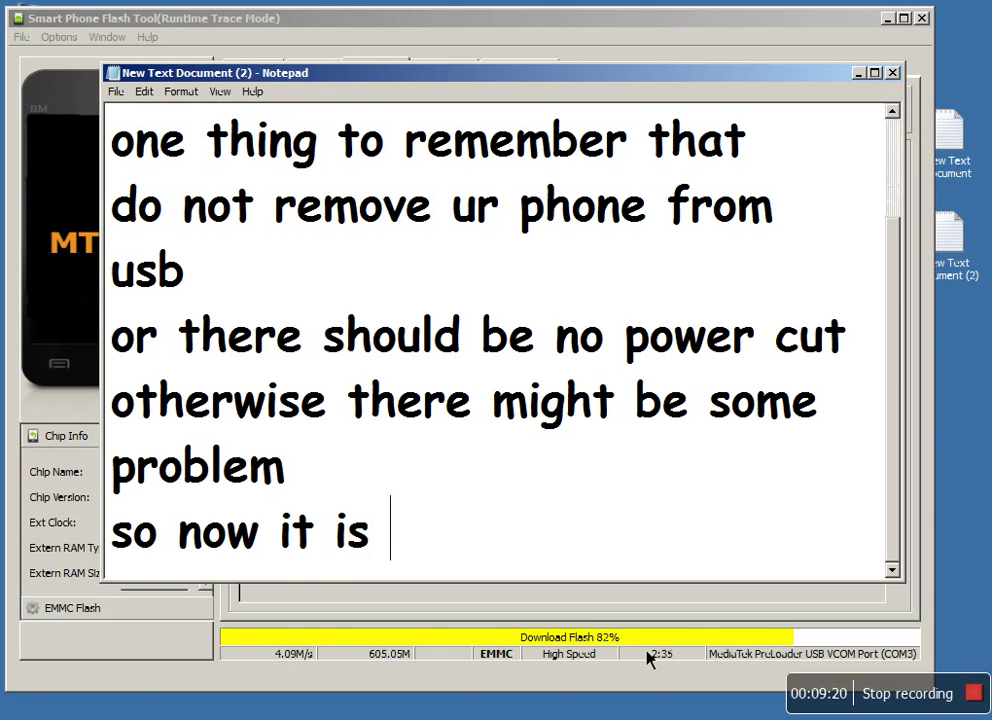
pyautogui.write('83')
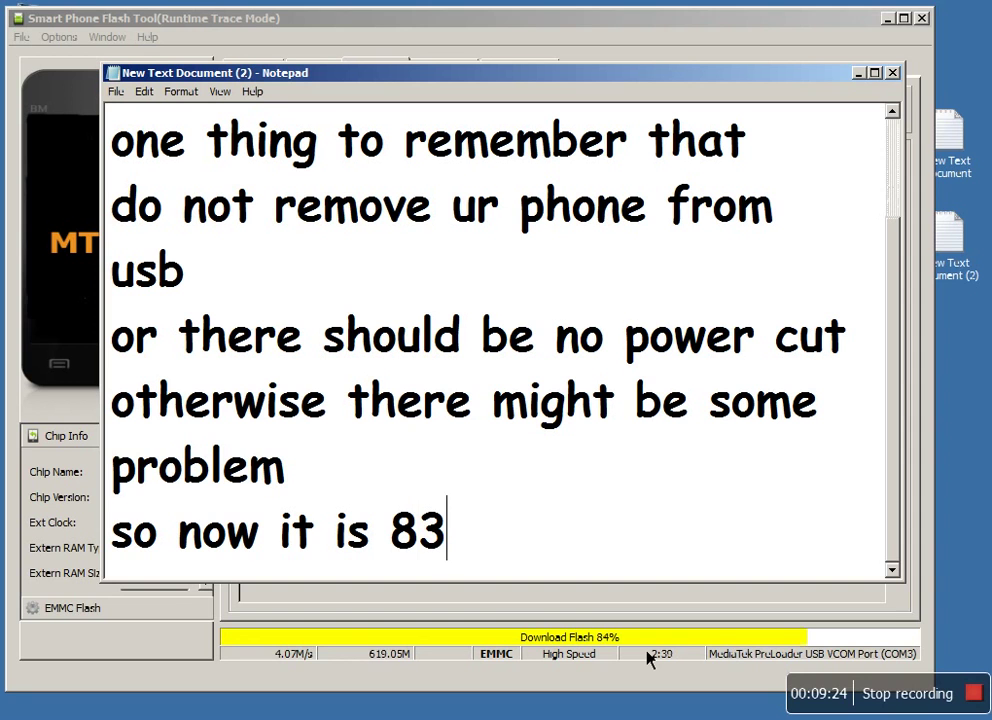
pyautogui.write('% d')
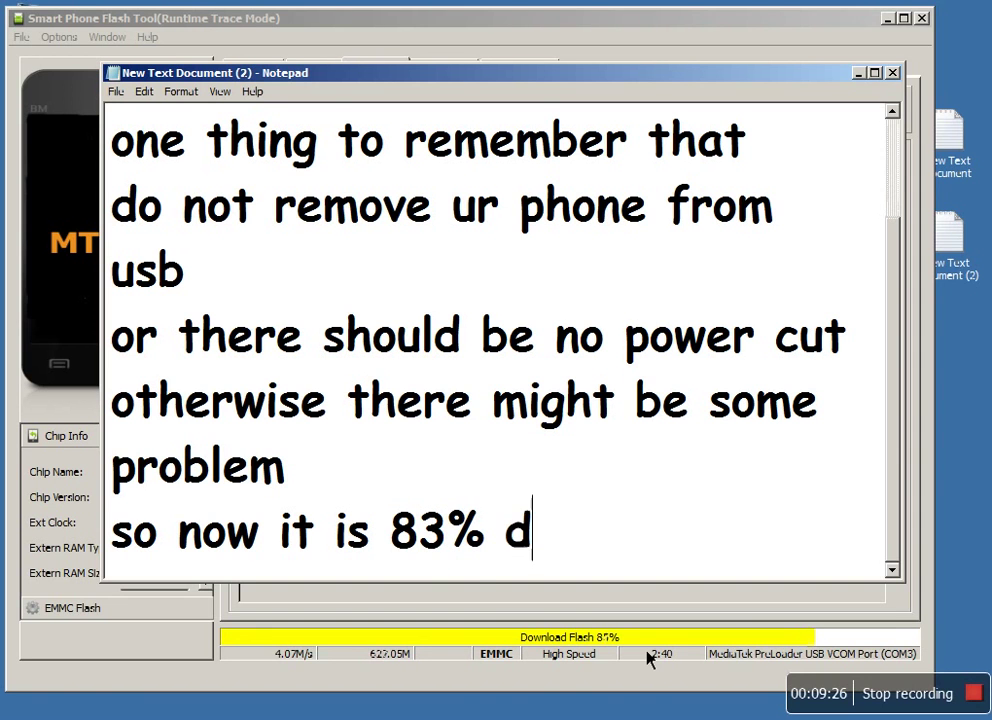
pyautogui.write('one')
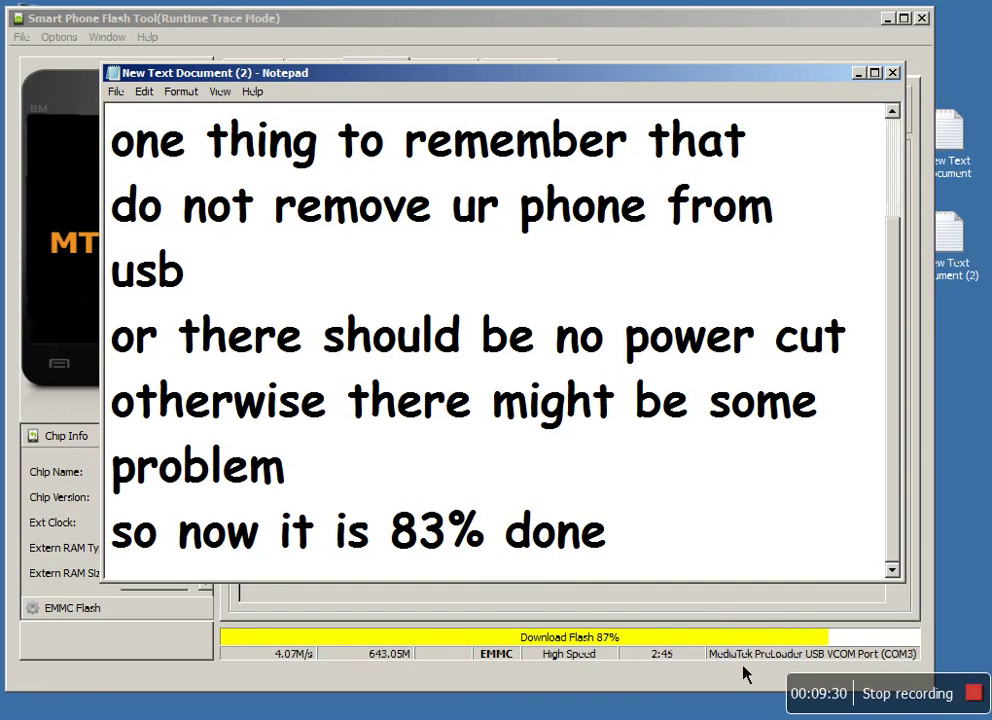
pyautogui.click(743, 673)
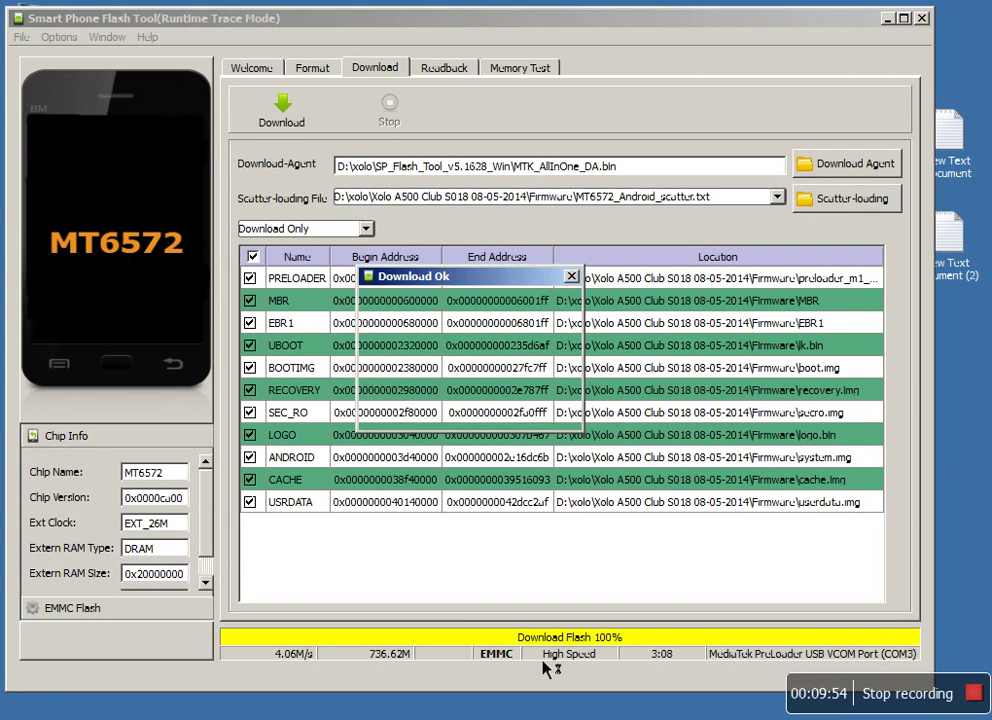
# Switch back to Notepad and replace everything from "one thing to remember that" onward with "so when u see the green ok" and "button"
pyautogui.hotkey('alt', 'Tab')
pyautogui.moveTo(609, 532); pyautogui.dragTo(112, 140)
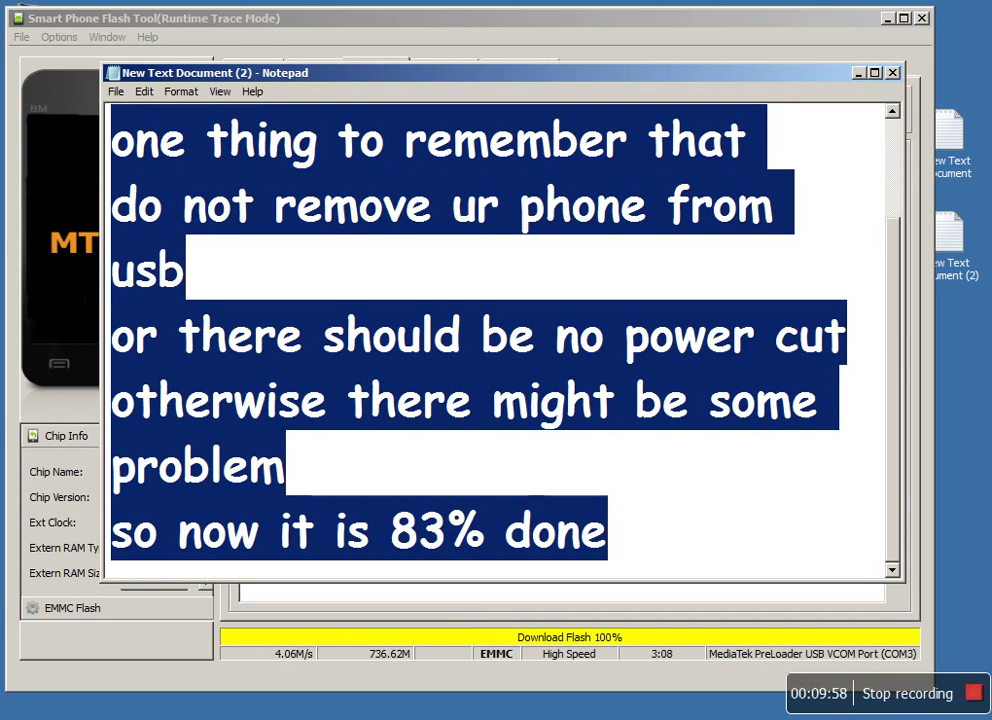
pyautogui.write('so w')
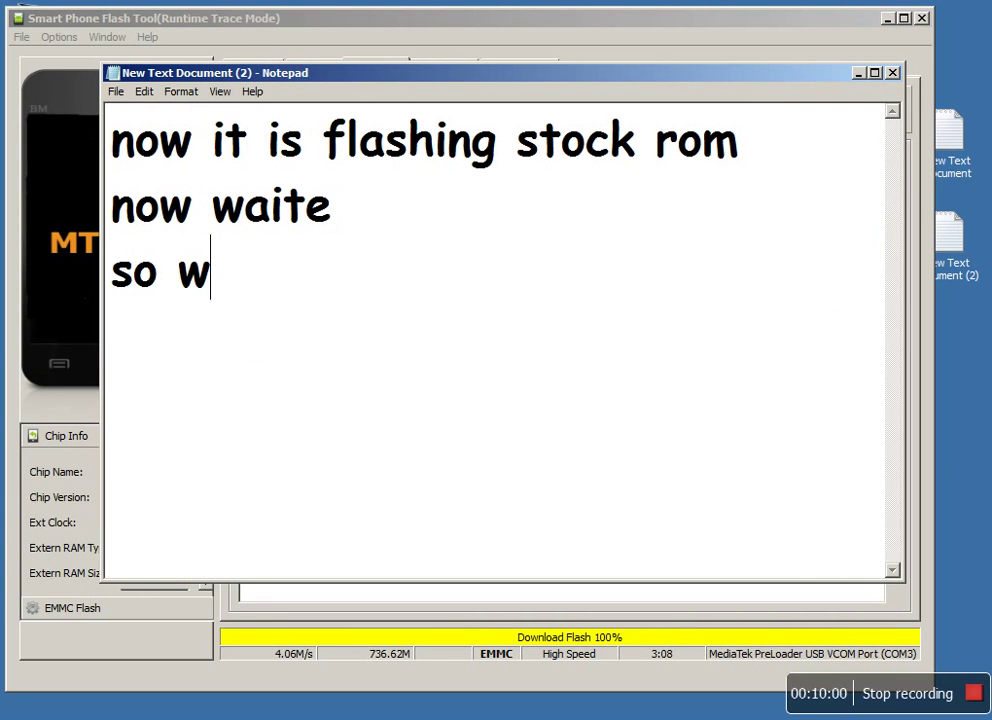
pyautogui.write('he')
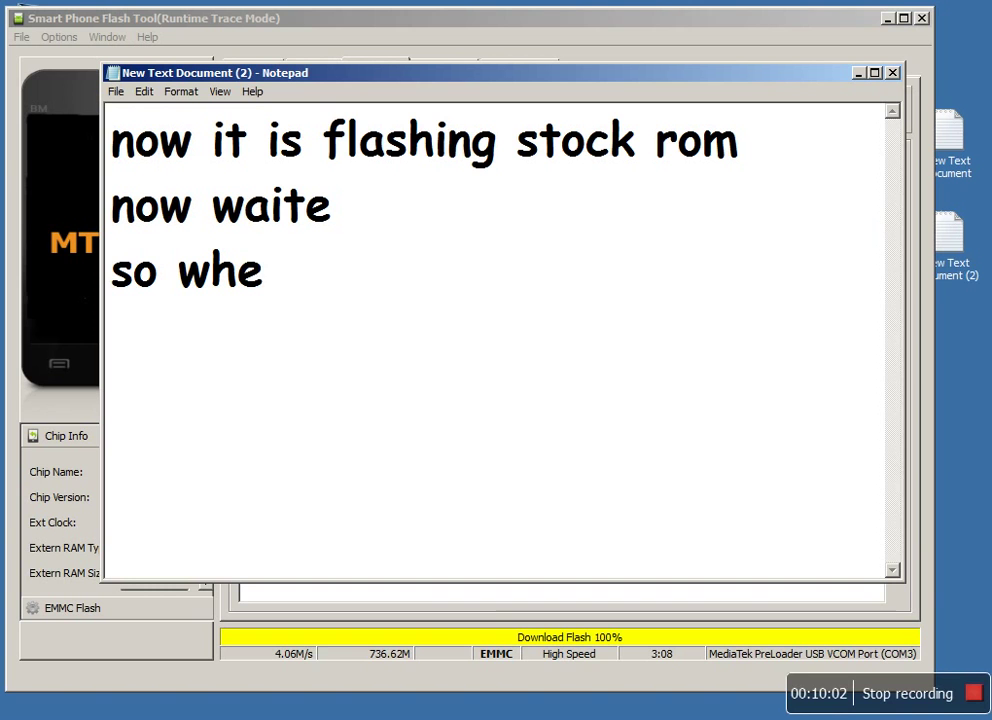
pyautogui.write('n u seekl')
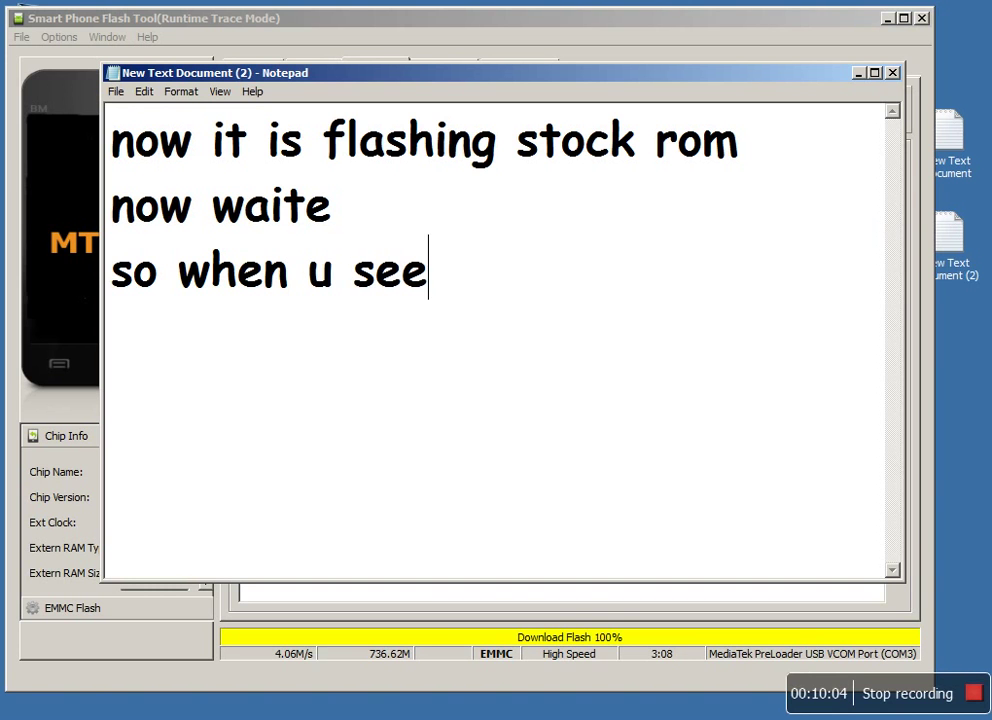
pyautogui.press('BackSpace')
pyautogui.press('BackSpace')
pyautogui.write('th')
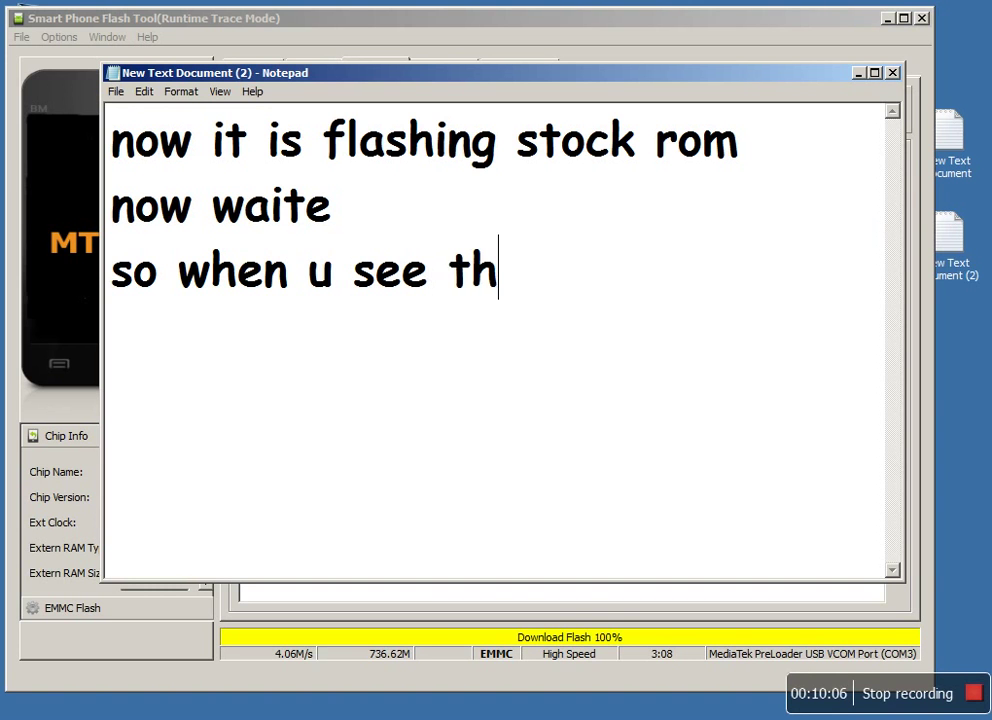
pyautogui.write('e green ok ')
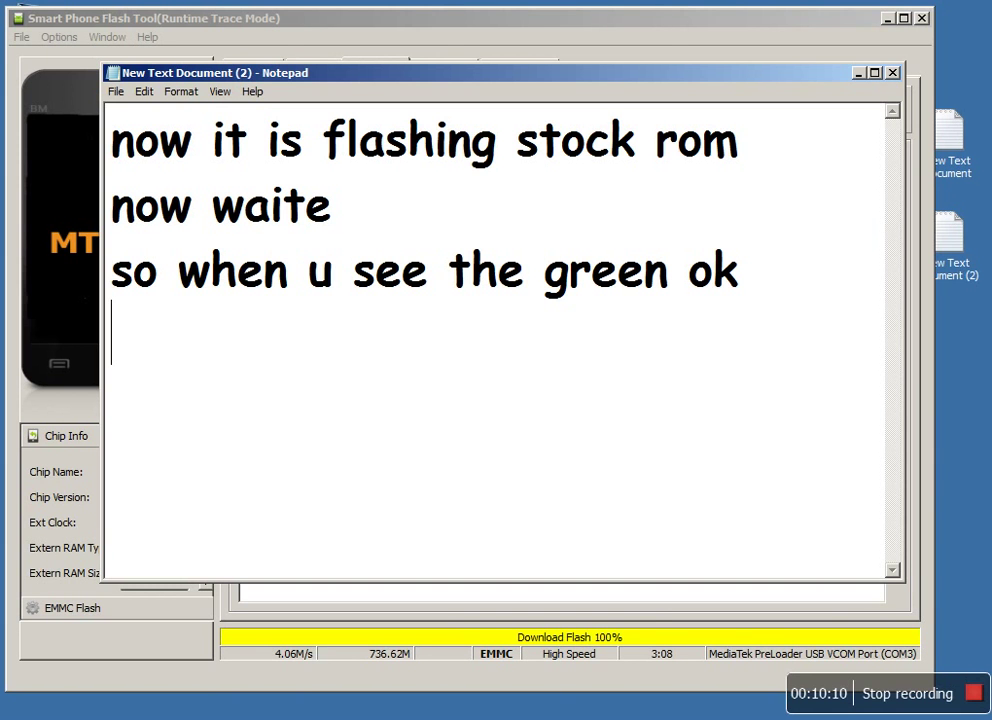
pyautogui.write('button')
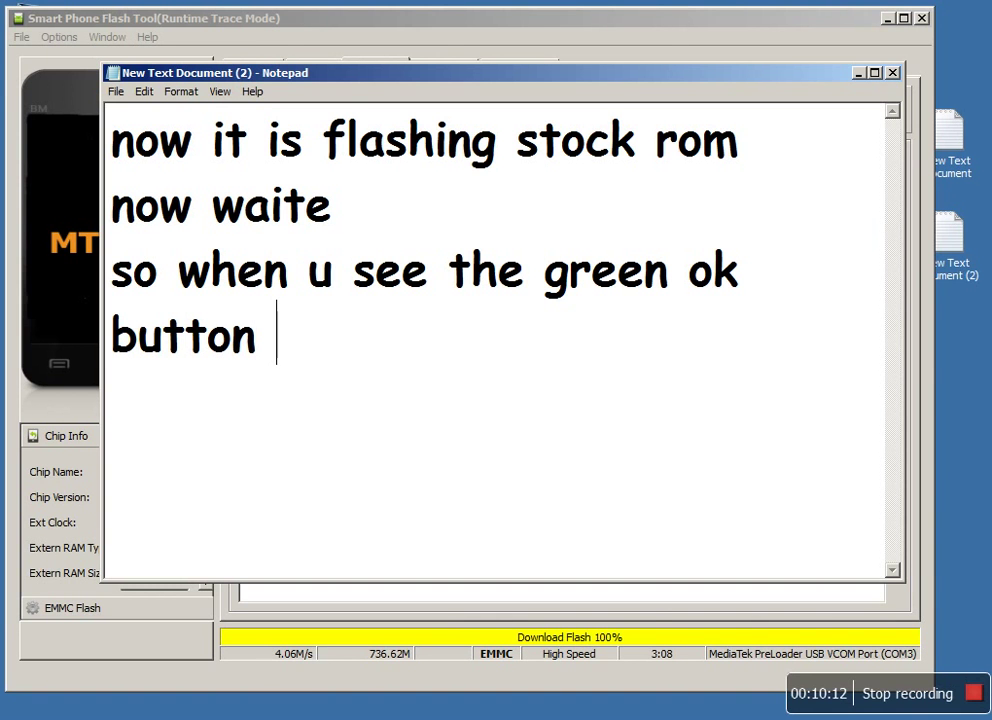
# Move and resize the Notepad window, and continue the note's last line with "it means the flash is sucessfull"
pyautogui.moveTo(368, 88); pyautogui.dragTo(357, 416)
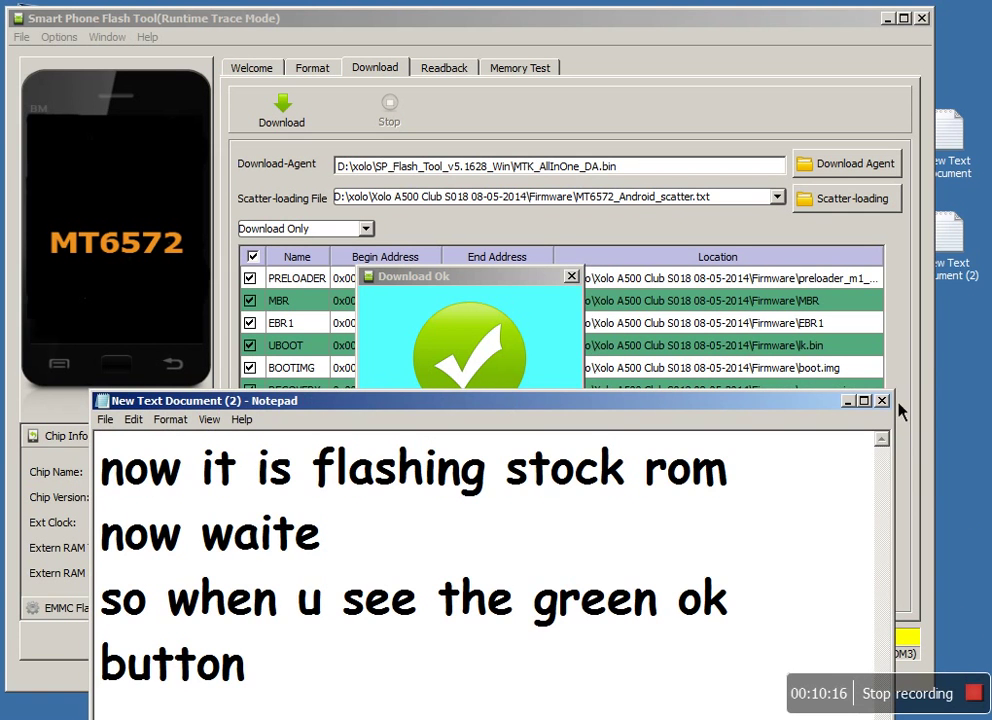
pyautogui.moveTo(889, 393); pyautogui.dragTo(725, 218)
pyautogui.write('it')
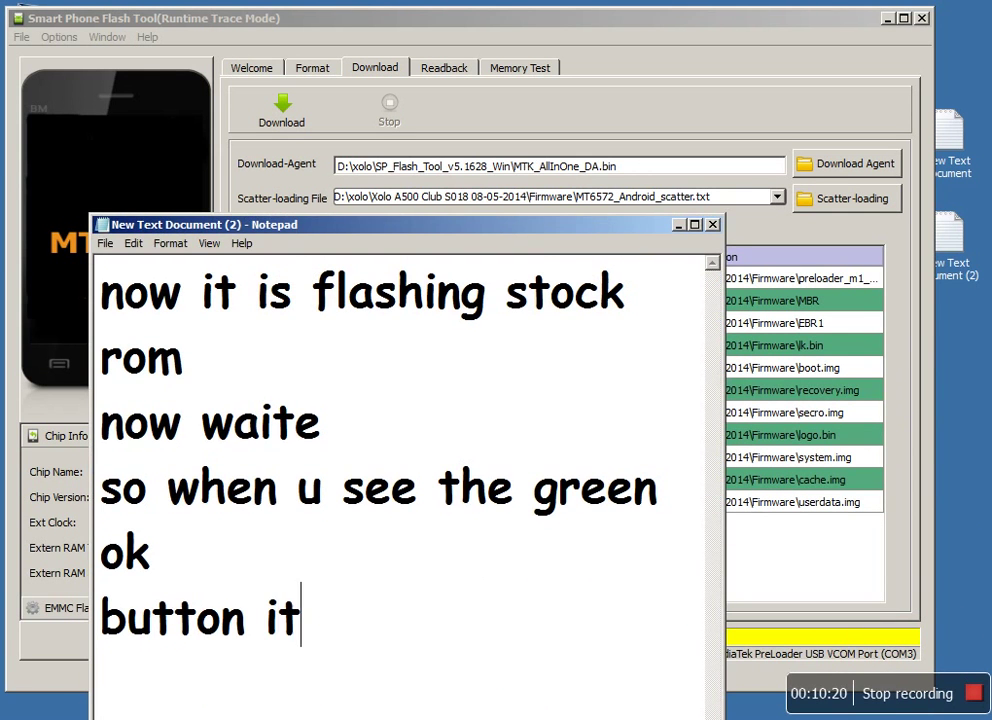
pyautogui.write(' means ')
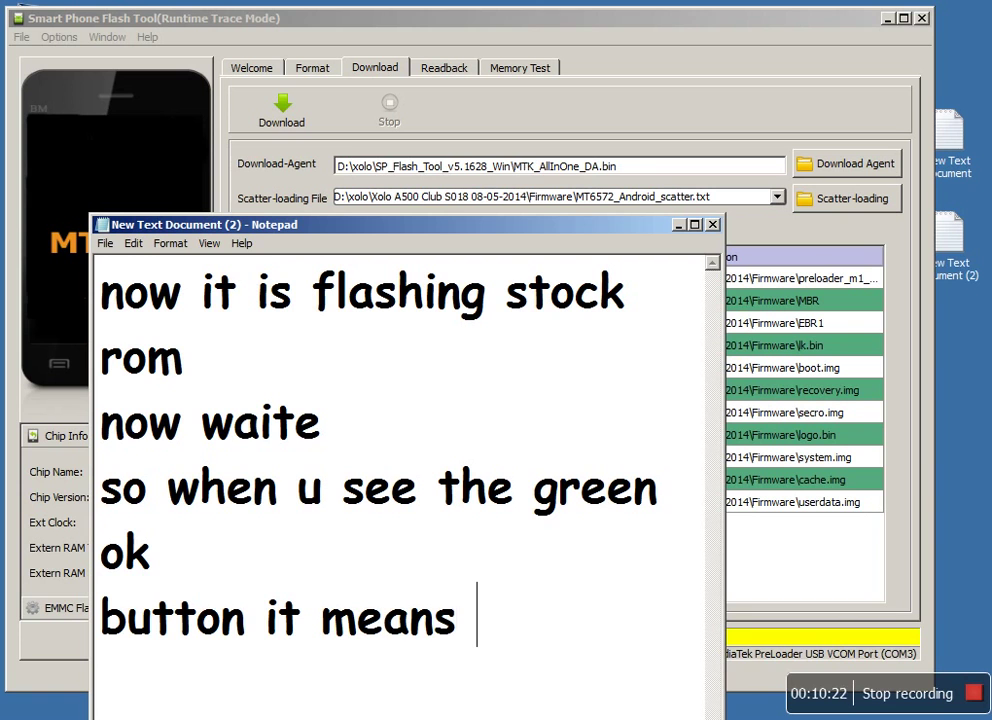
pyautogui.write('the f')
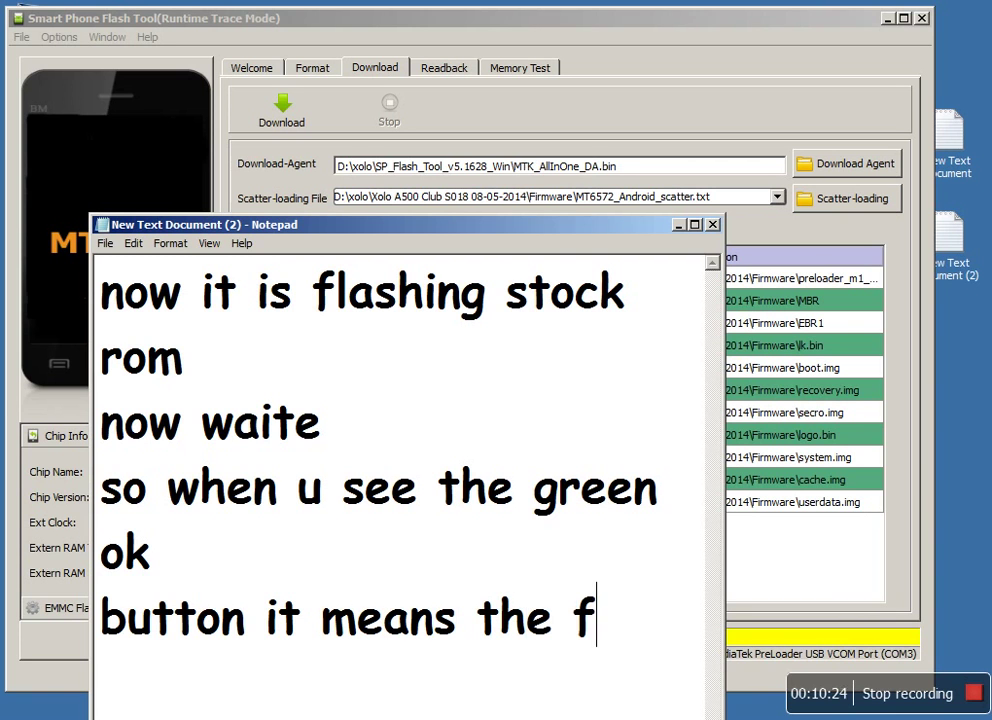
pyautogui.write('lash')
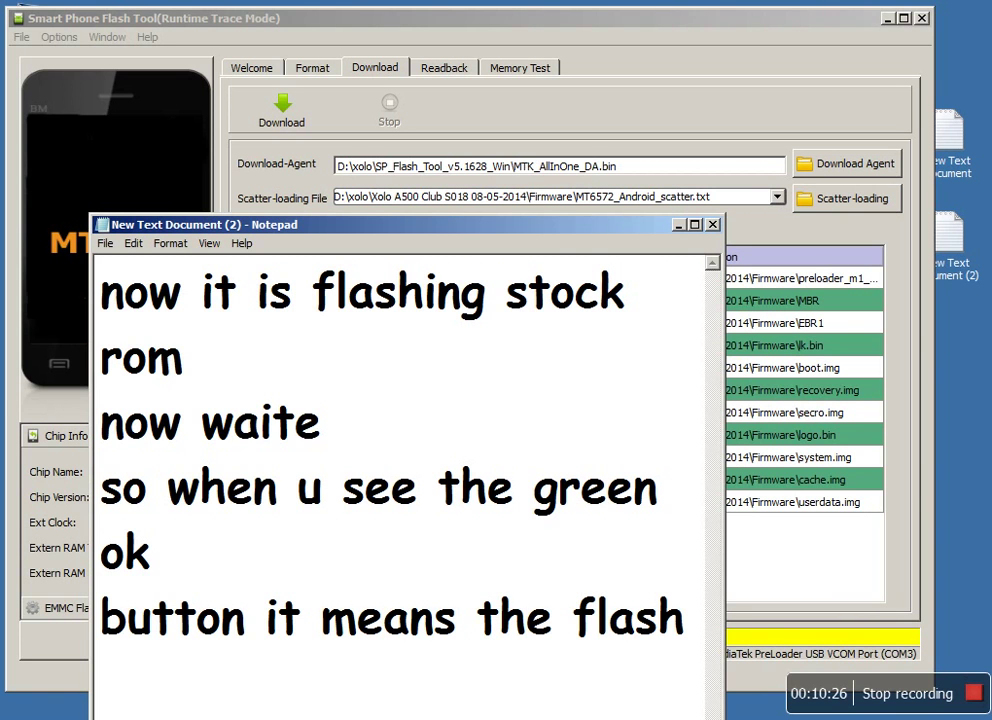
pyautogui.write(' is sucessfull')
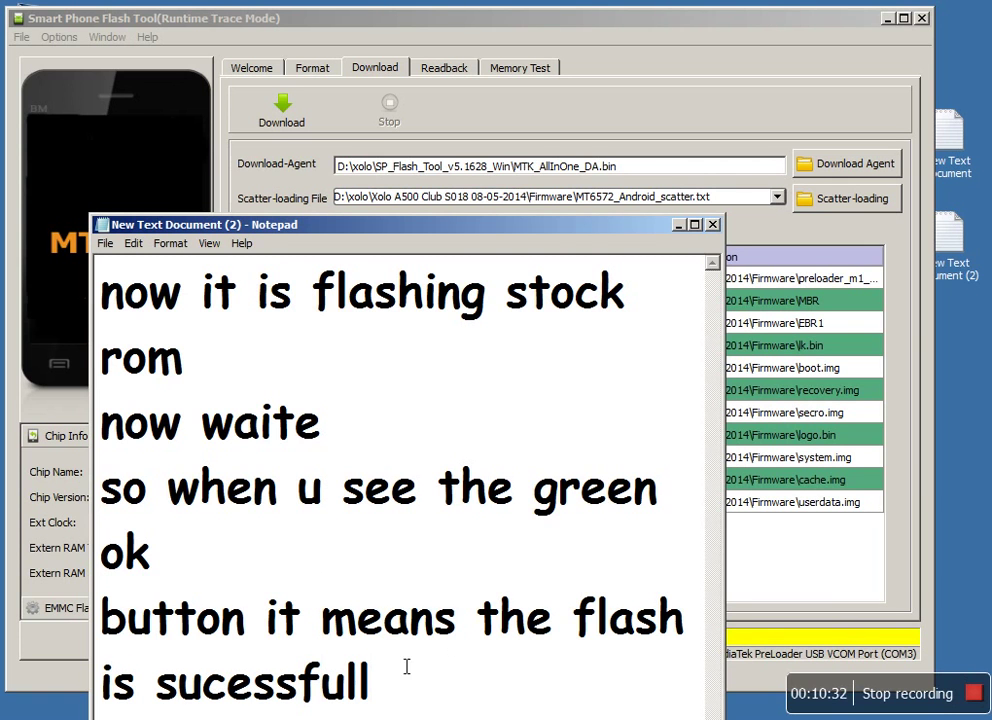
# Replace the whole note with the line "now exit the sptool"
pyautogui.hotkey('ctrl', 'a')
pyautogui.write('now')
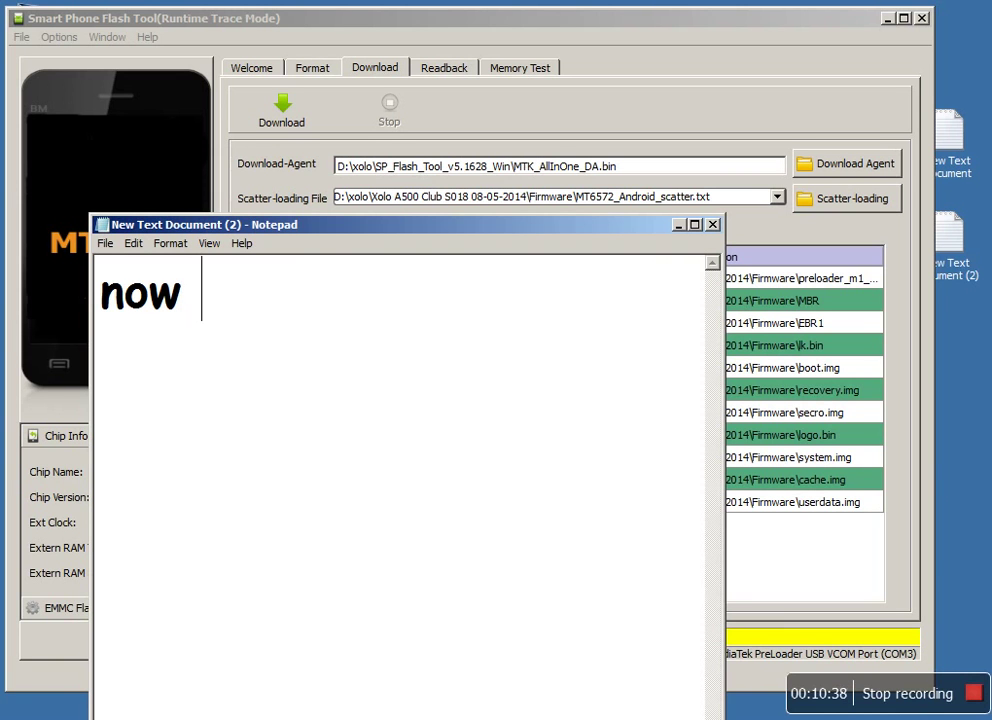
pyautogui.write(' exit ')
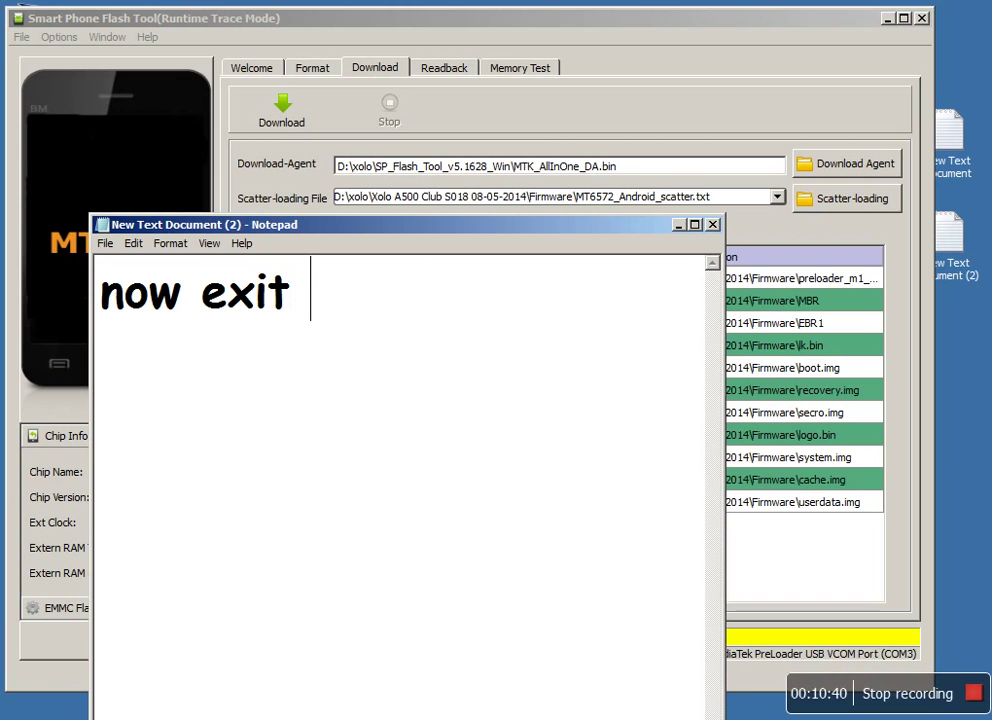
pyautogui.write('the sa')
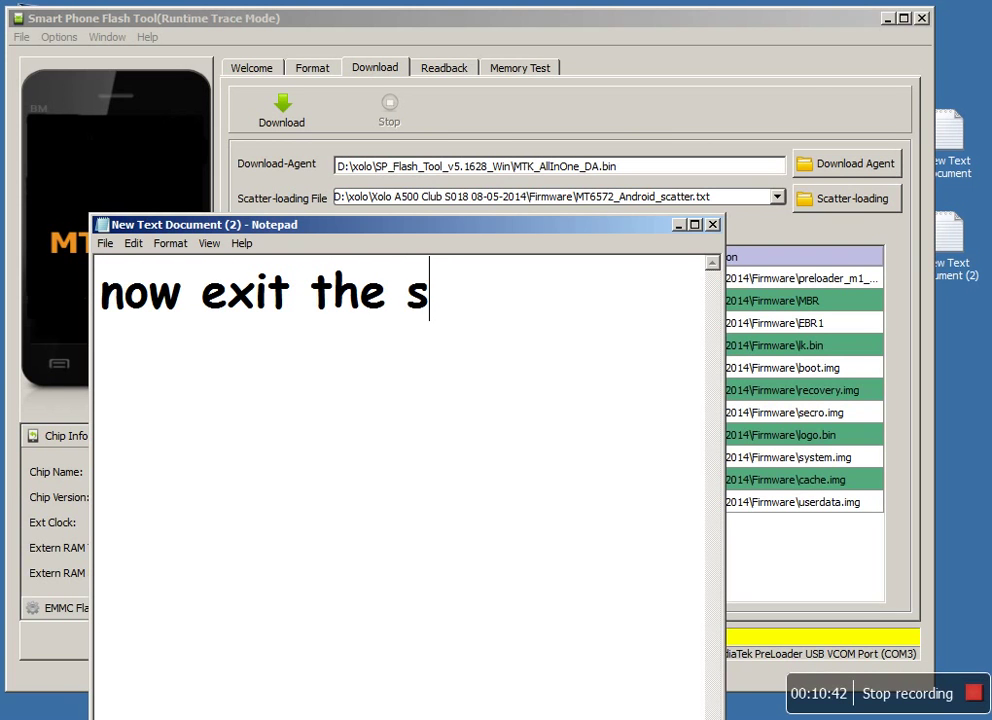
pyautogui.press('BackSpace')
pyautogui.press('BackSpace')
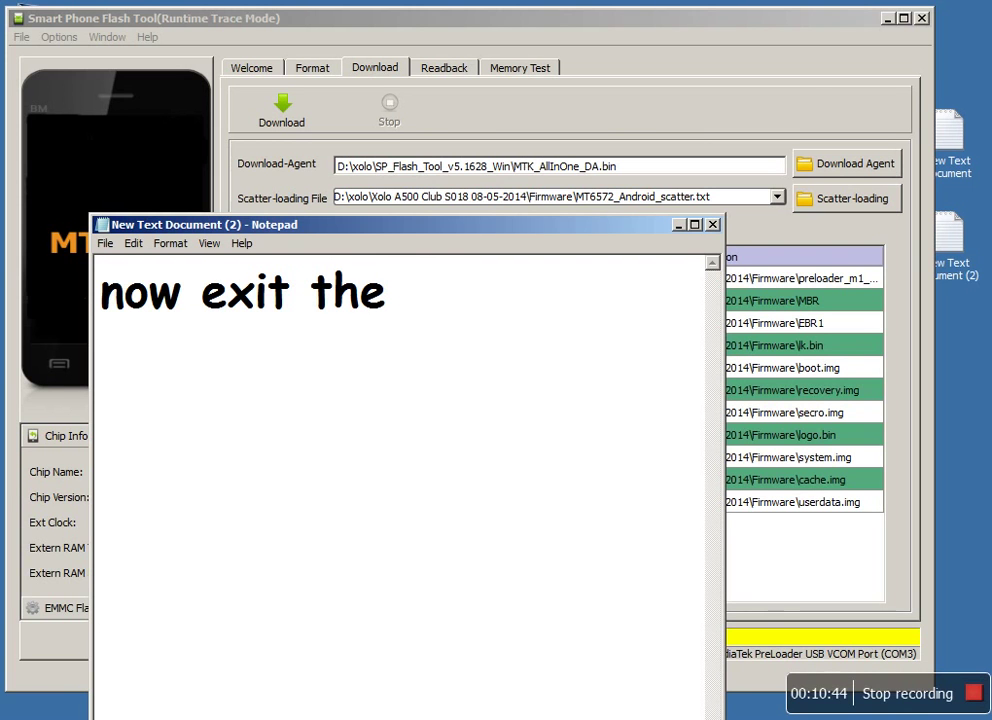
pyautogui.write('sptool')
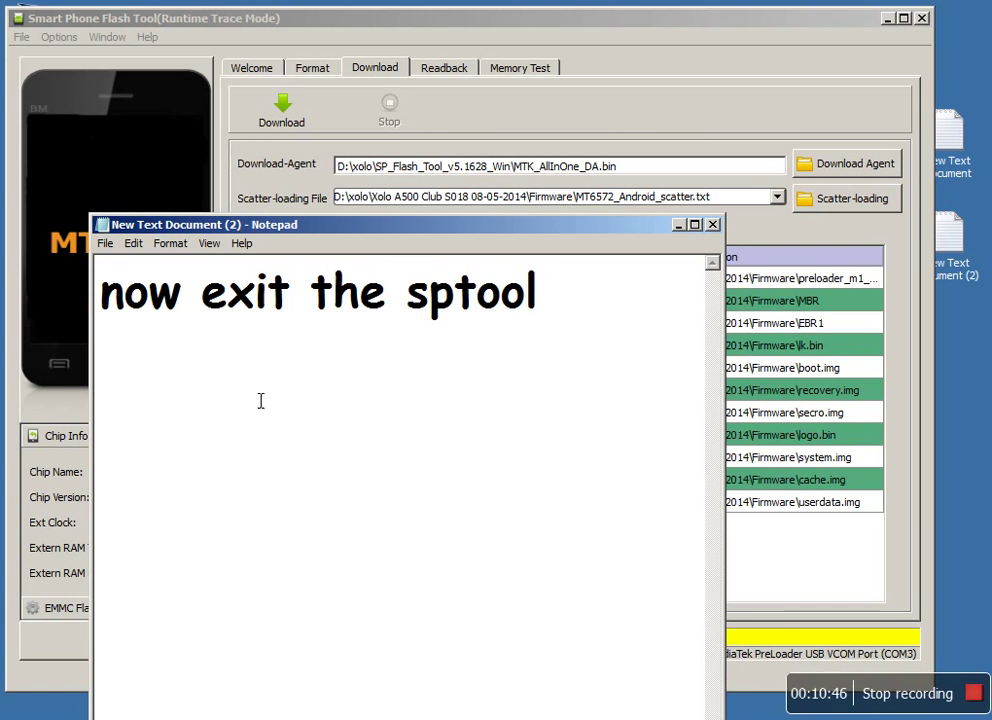
# Switch to the Smart Phone Flash Tool, dismiss the Download Ok message and close the program
pyautogui.click(533, 96)
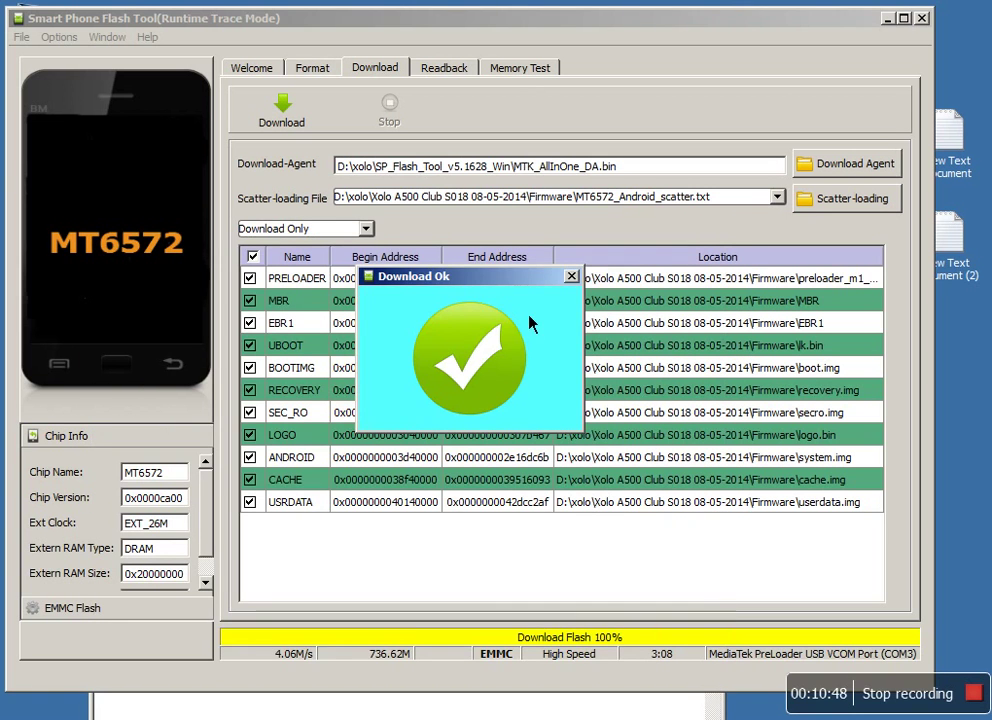
pyautogui.click(569, 277)
pyautogui.click(932, 18)
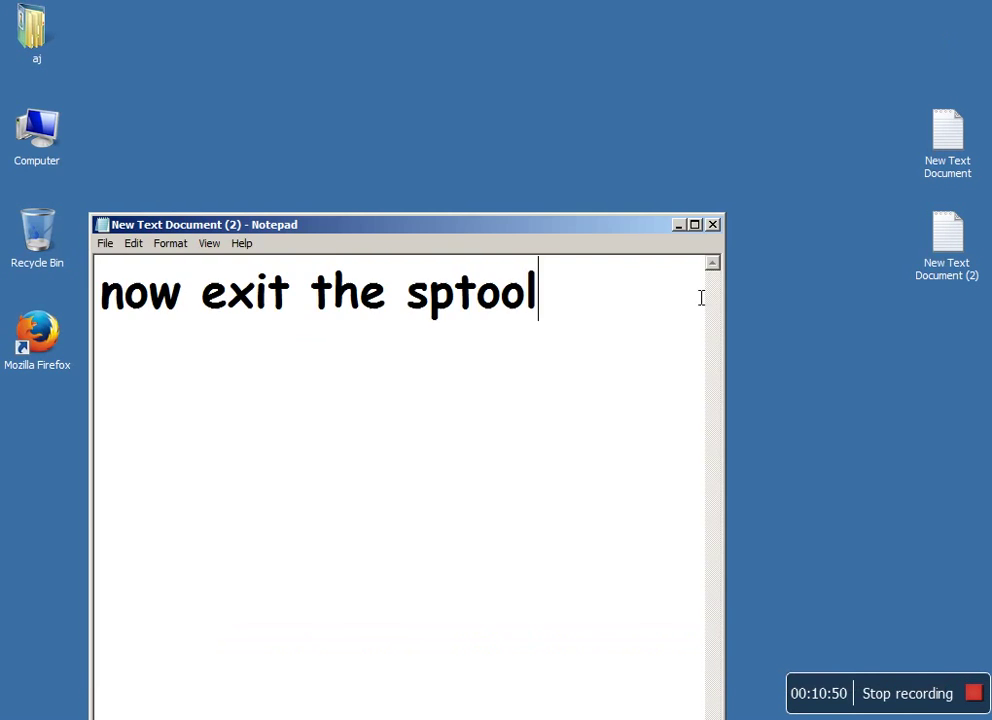
# Make the Notepad window wider and shorter, and reposition it so its title bar is fully on the desktop
pyautogui.moveTo(478, 232); pyautogui.dragTo(553, 1)
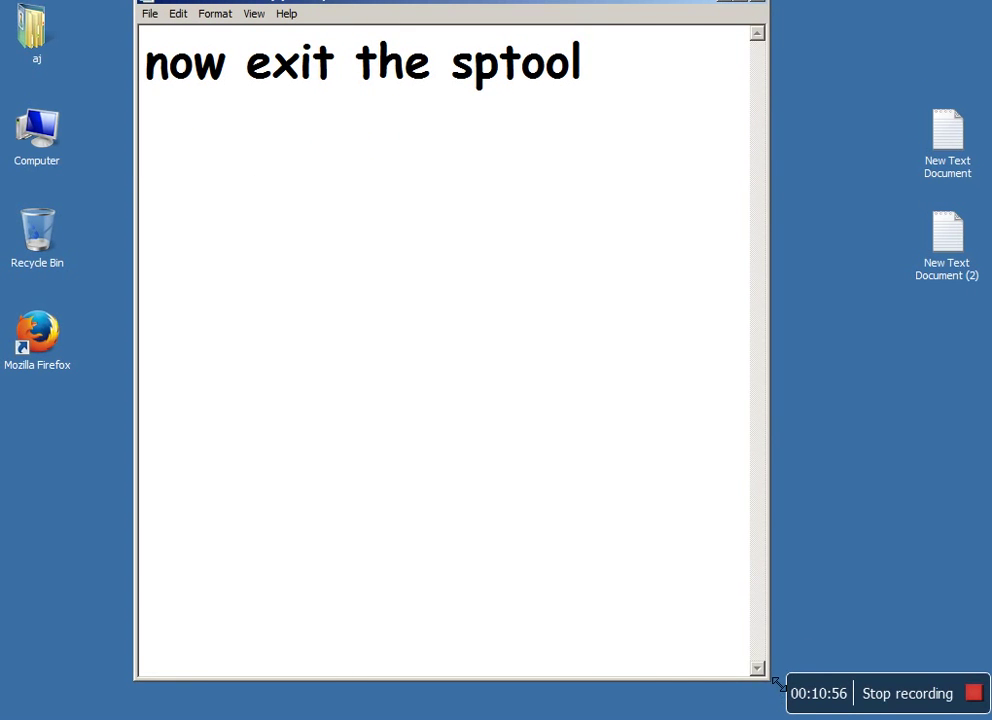
pyautogui.hotkey('ctrl', 'a')
pyautogui.press('Delete')
pyautogui.moveTo(775, 687); pyautogui.dragTo(930, 505)
pyautogui.hotkey('ctrl', 'z')
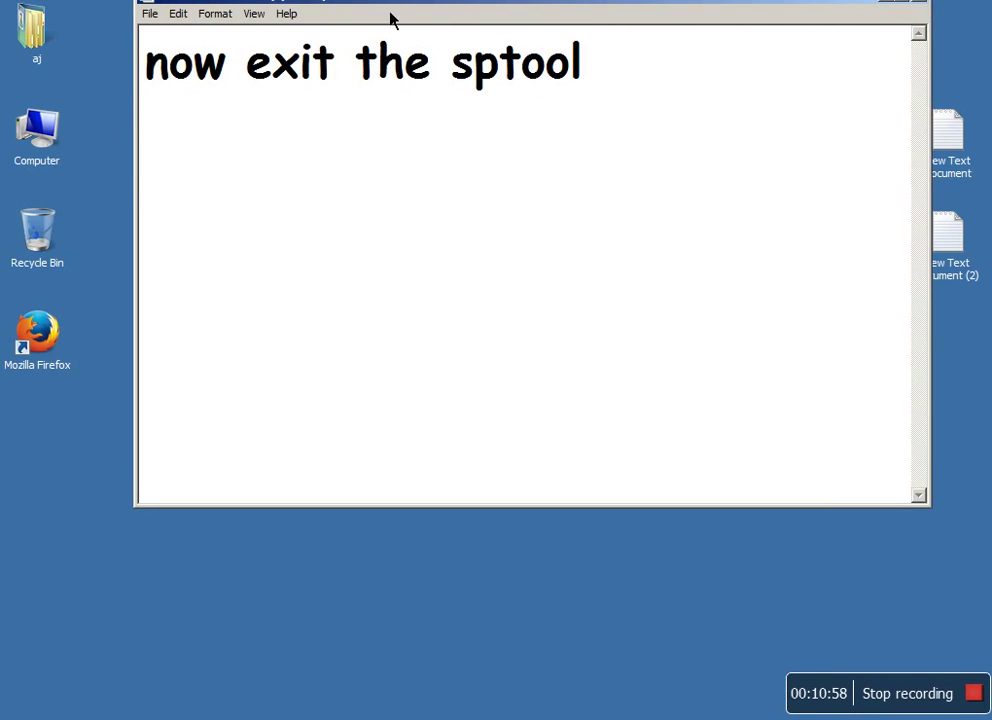
pyautogui.moveTo(391, 14); pyautogui.dragTo(338, 83)
# Add the line "now unplug ur phone" below the first line of the note
pyautogui.write('nowe')
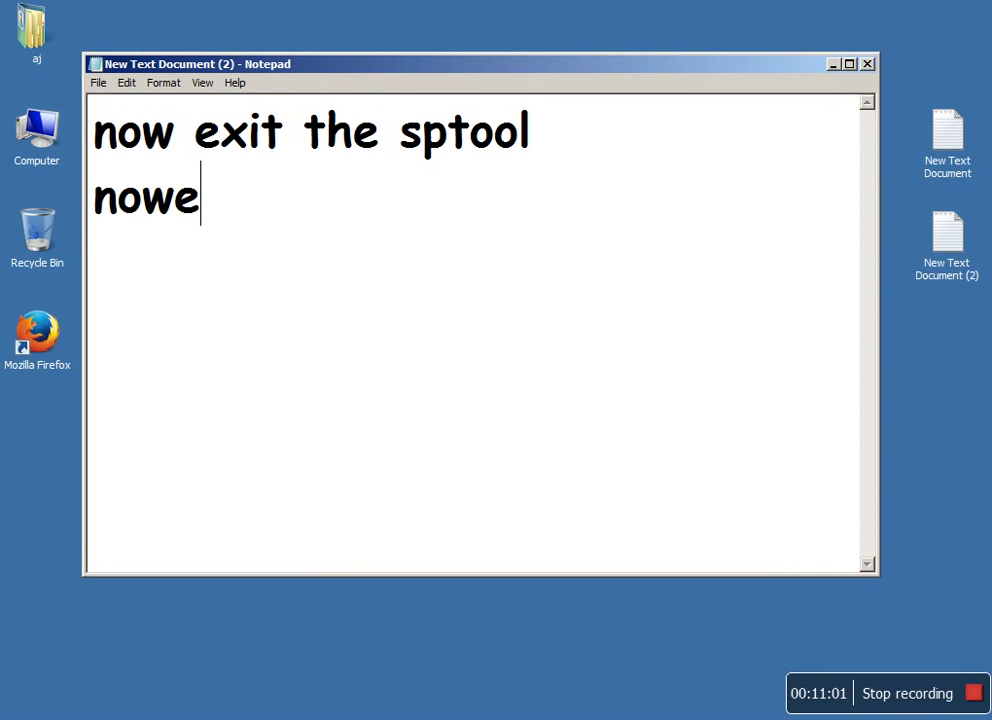
pyautogui.press('BackSpace')
pyautogui.write('un')
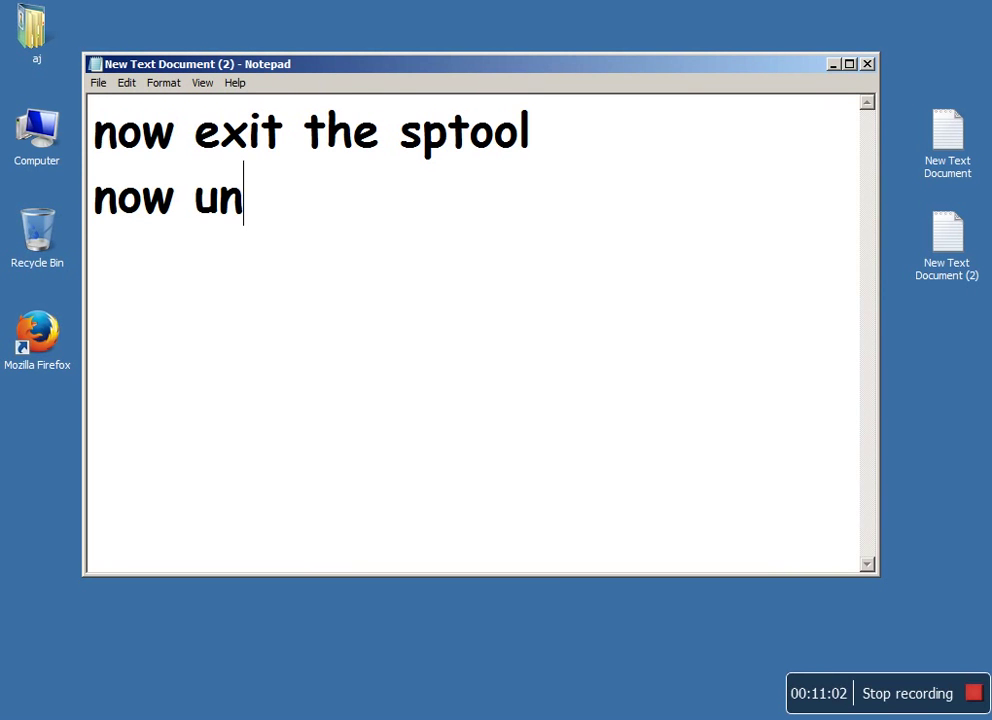
pyautogui.write('plug ur p')
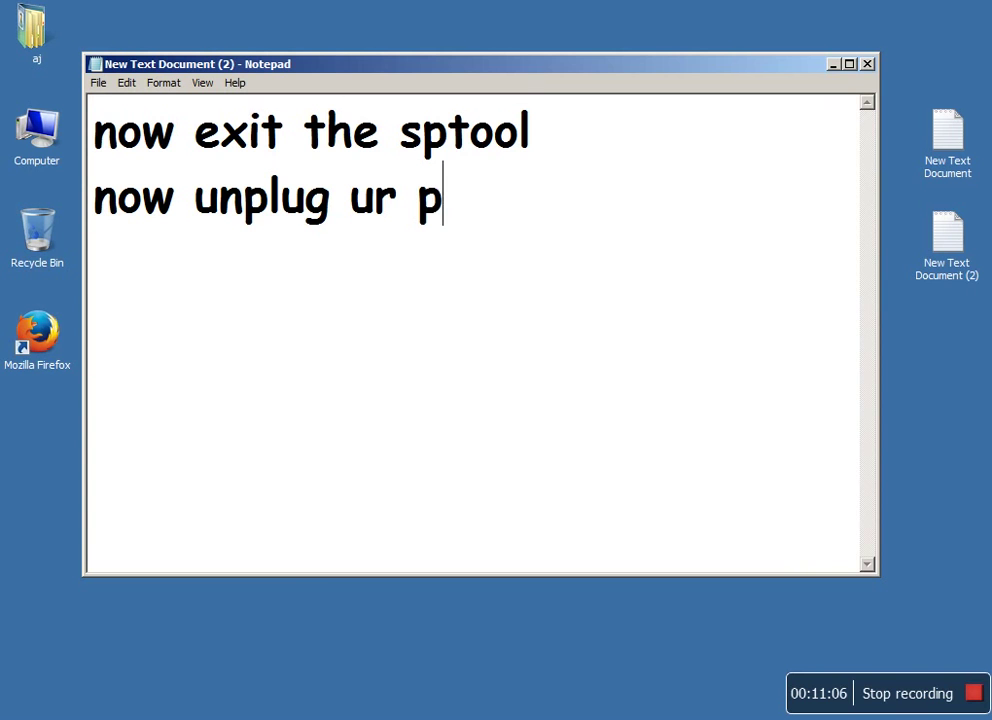
pyautogui.write('honei')
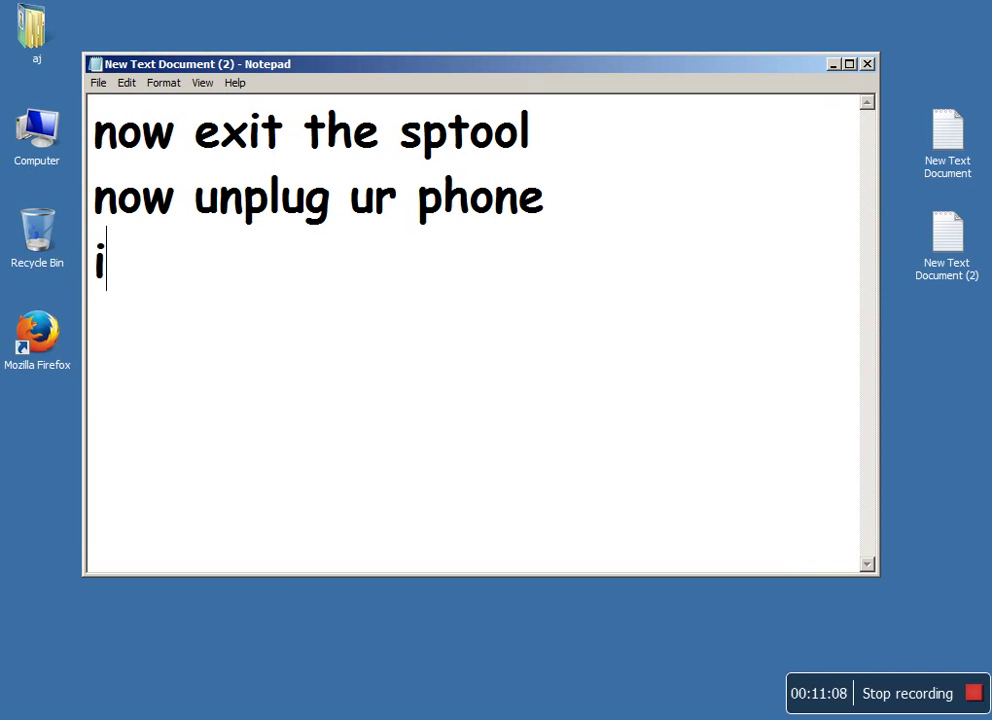
# Write "insert battery and start ur phone" as the note's third line
pyautogui.write('nsert bat')
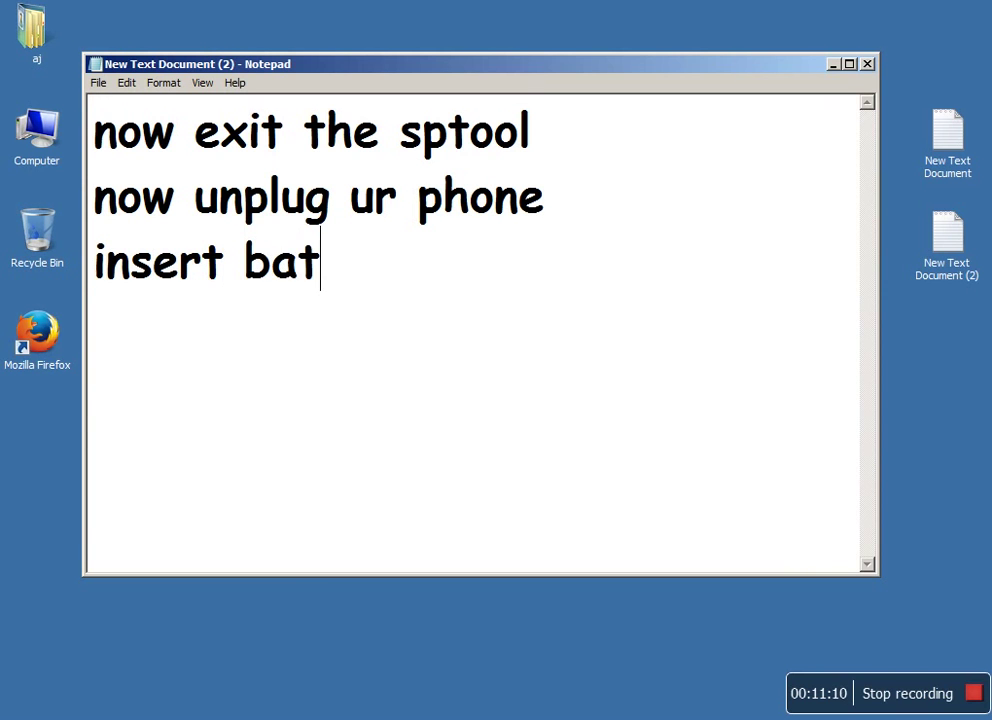
pyautogui.press('BackSpace')
pyautogui.write('tte')
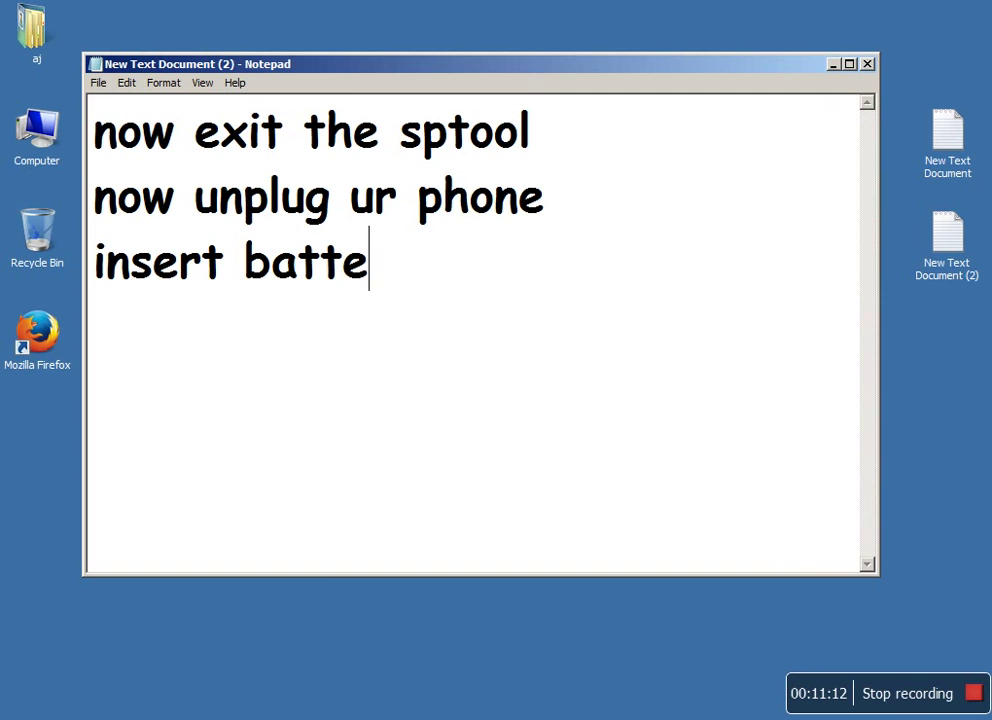
pyautogui.write('ry an')
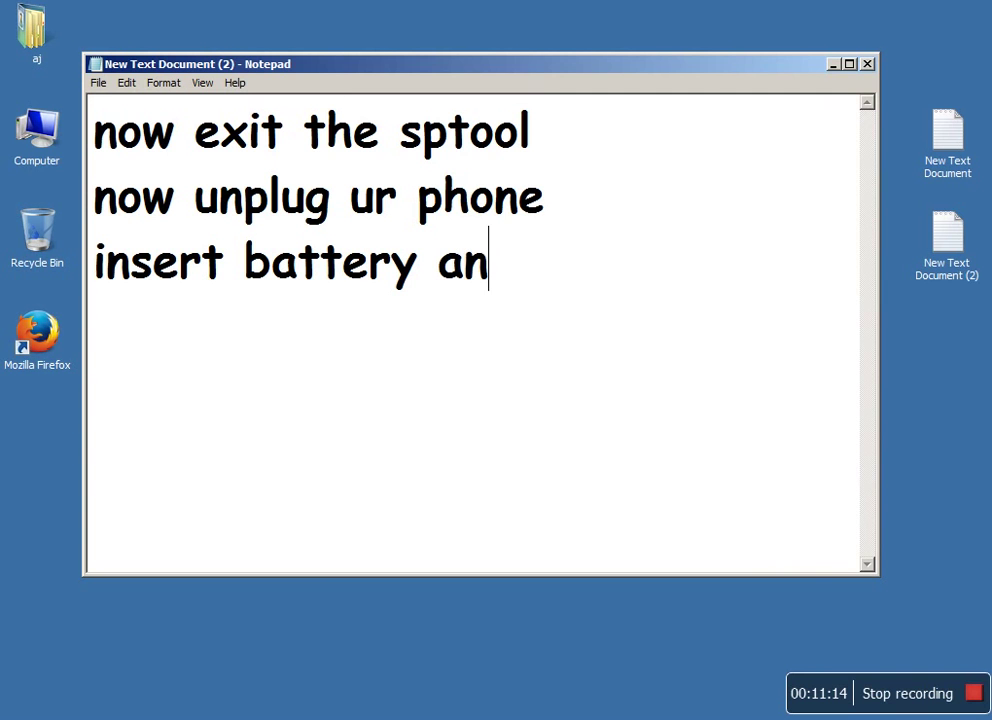
pyautogui.write('d start ')
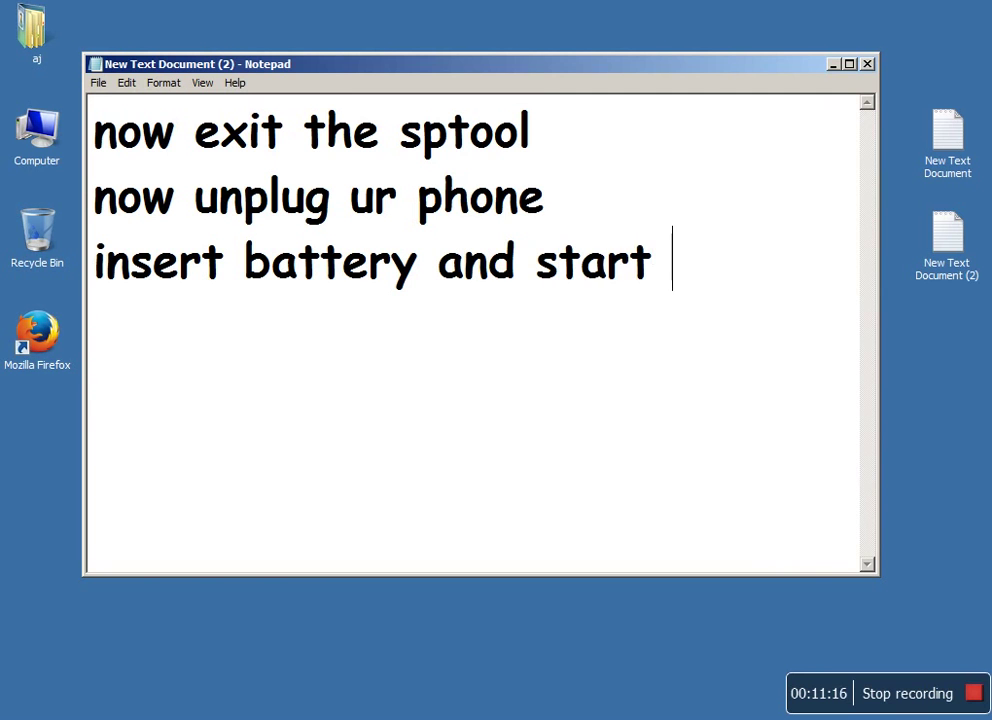
pyautogui.write('ur phone')
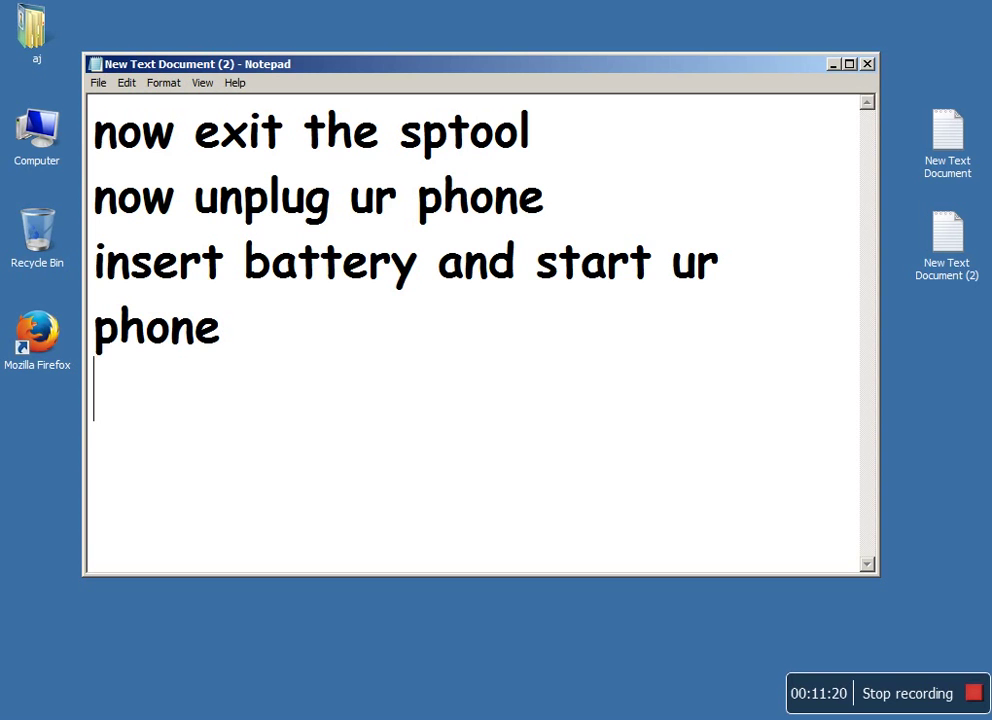
# Add a closing line to the note reading "if u liked the video hit the like button or subscribe my"
pyautogui.press('Return')
pyautogui.write('if u ')
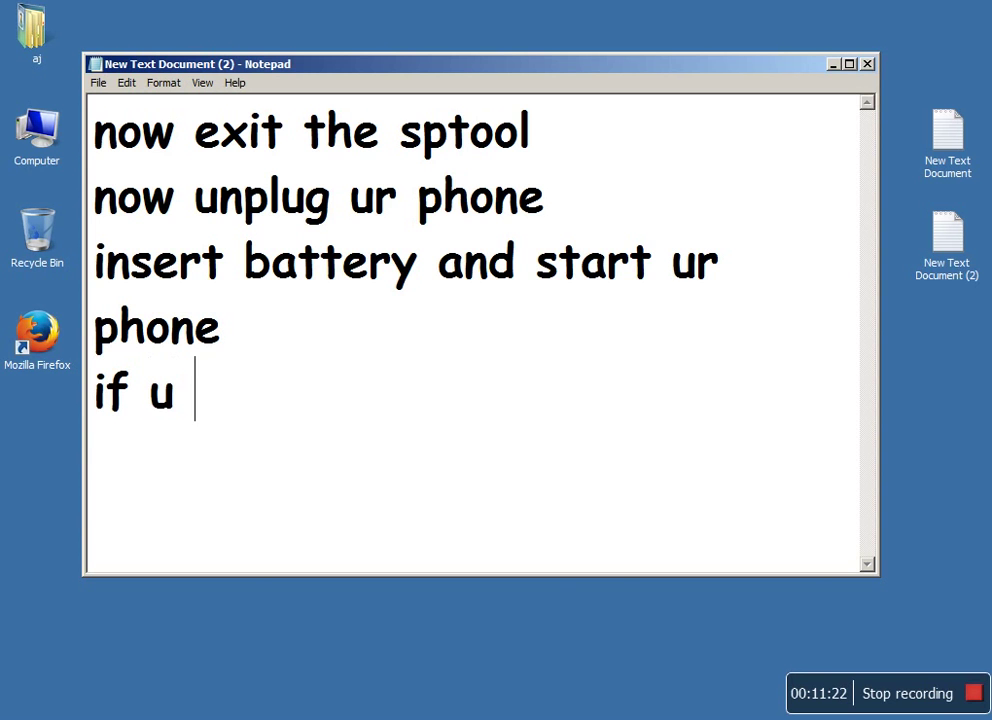
pyautogui.write('liked t')
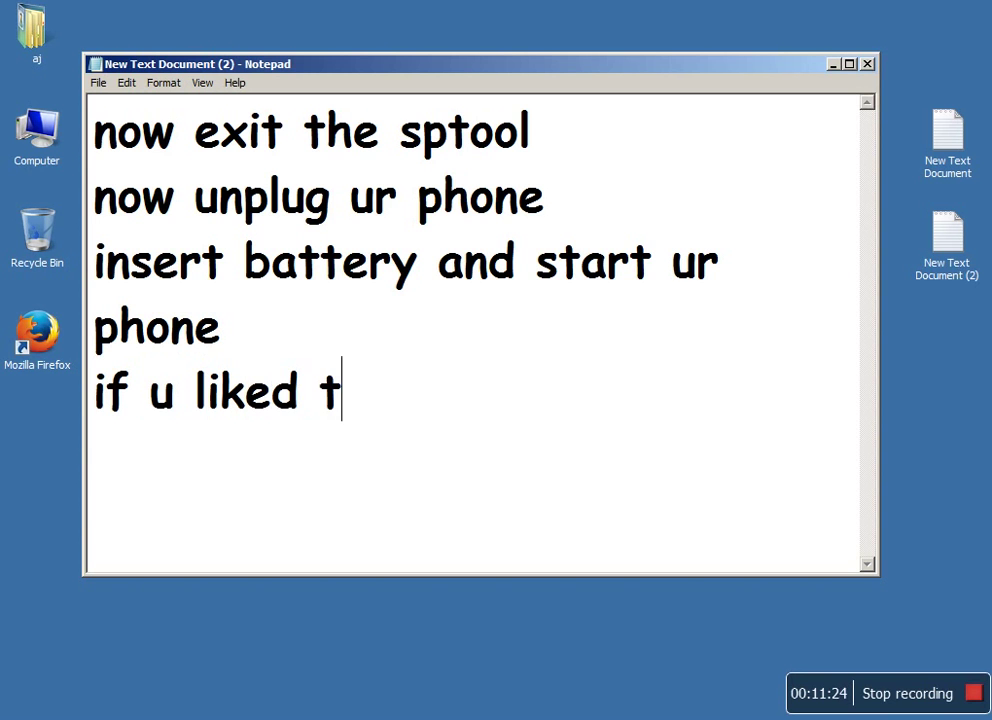
pyautogui.write('he video hit the l')
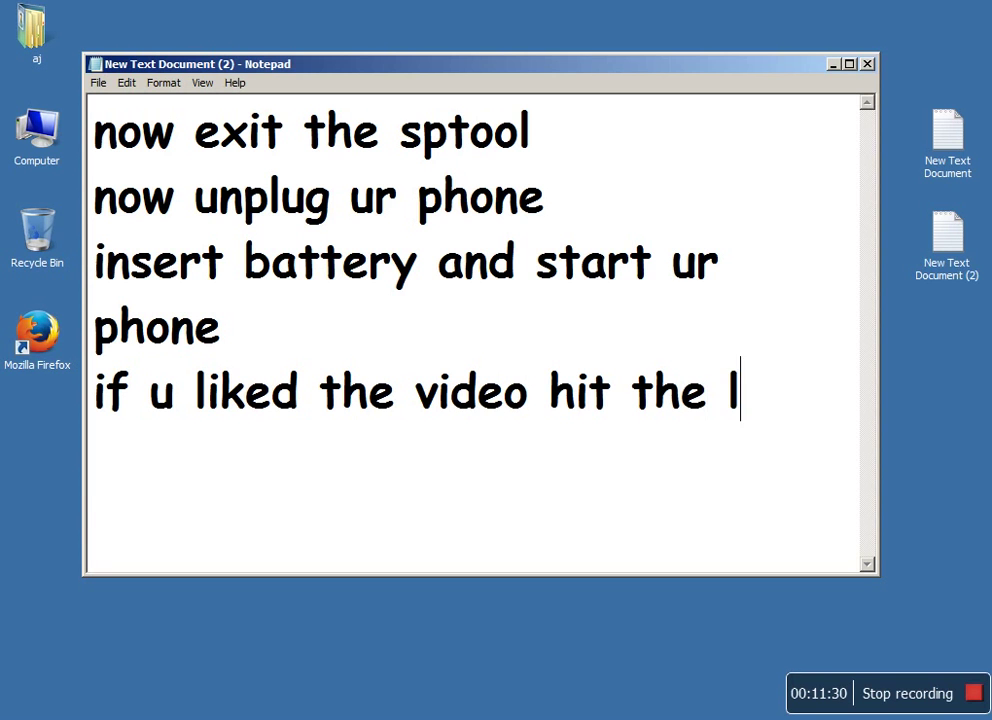
pyautogui.write('ike butt')
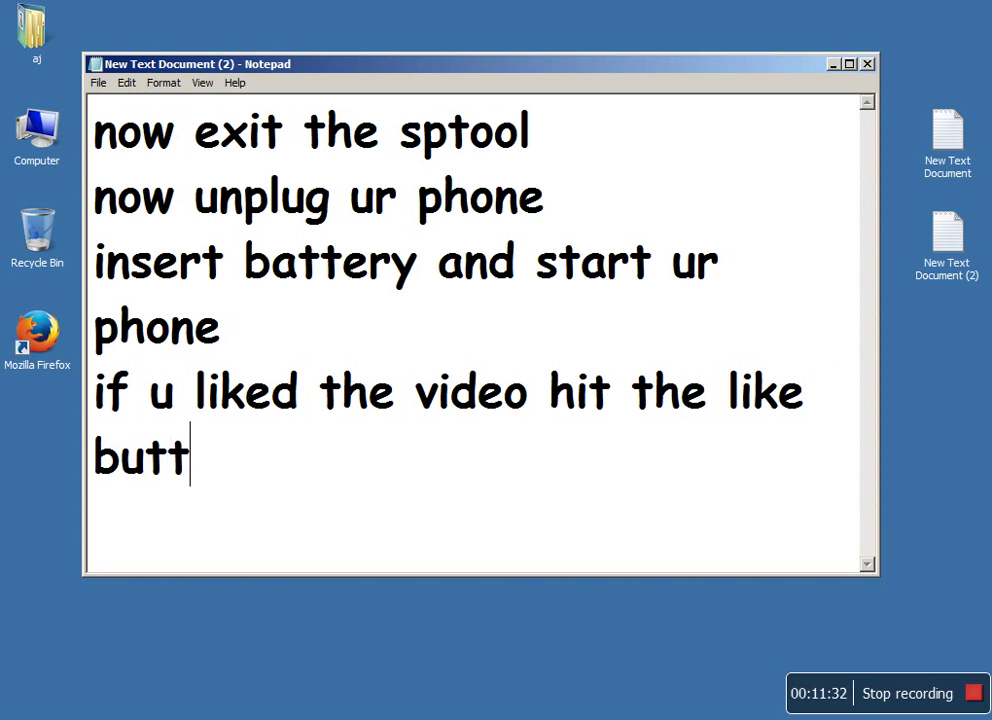
pyautogui.write('ohn')
pyautogui.press('BackSpace')
pyautogui.press('BackSpace')
pyautogui.write('n ')
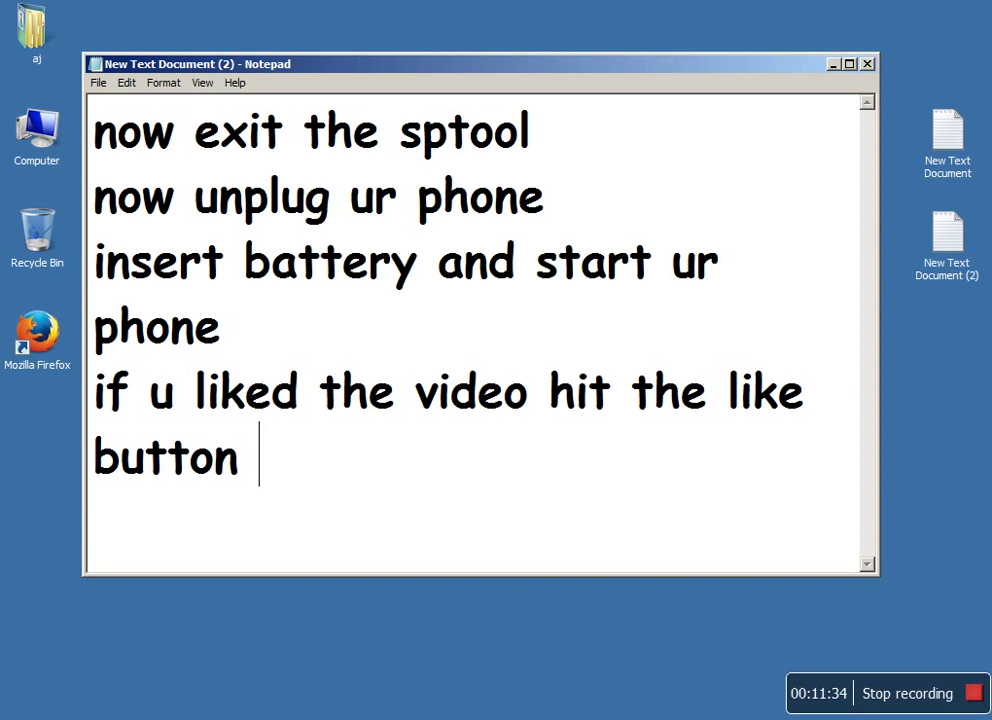
pyautogui.write('or su')
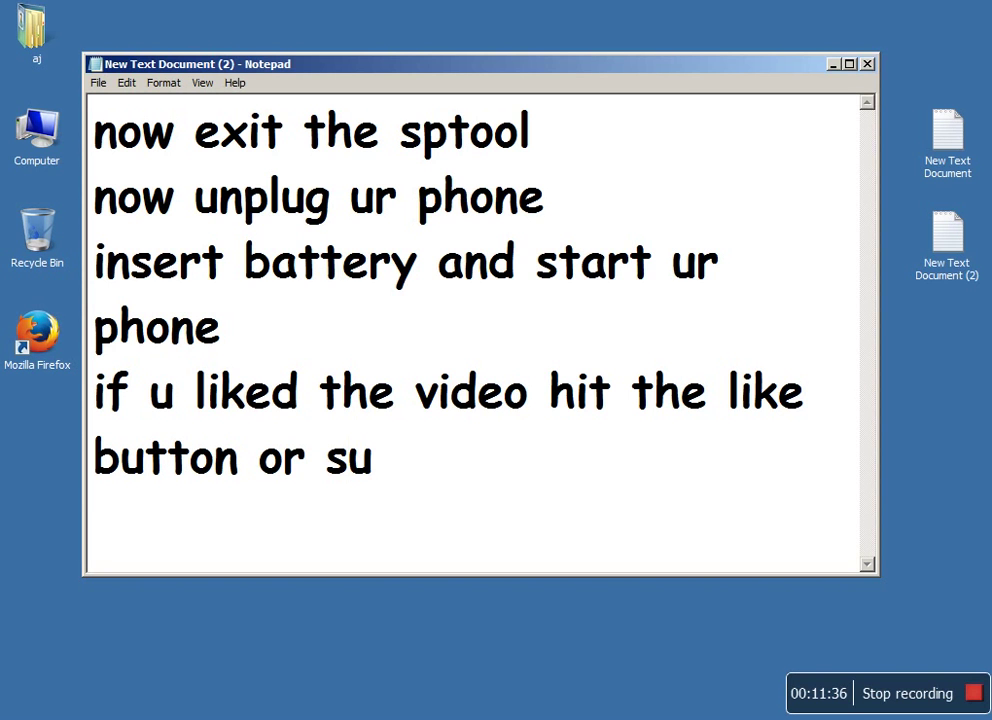
pyautogui.write('bscribe my')
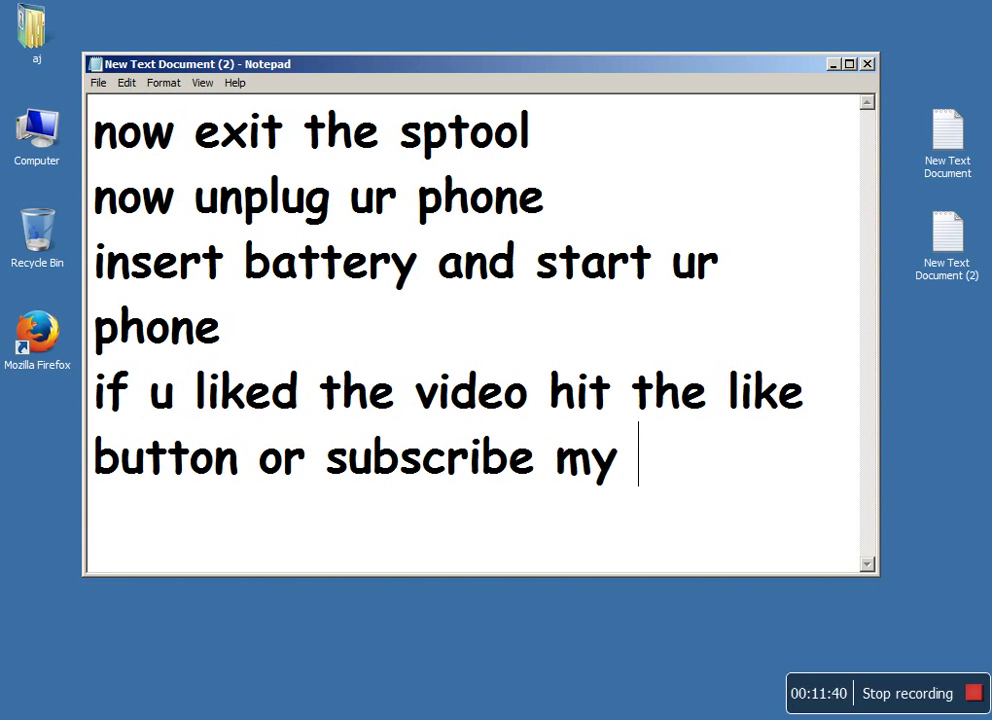